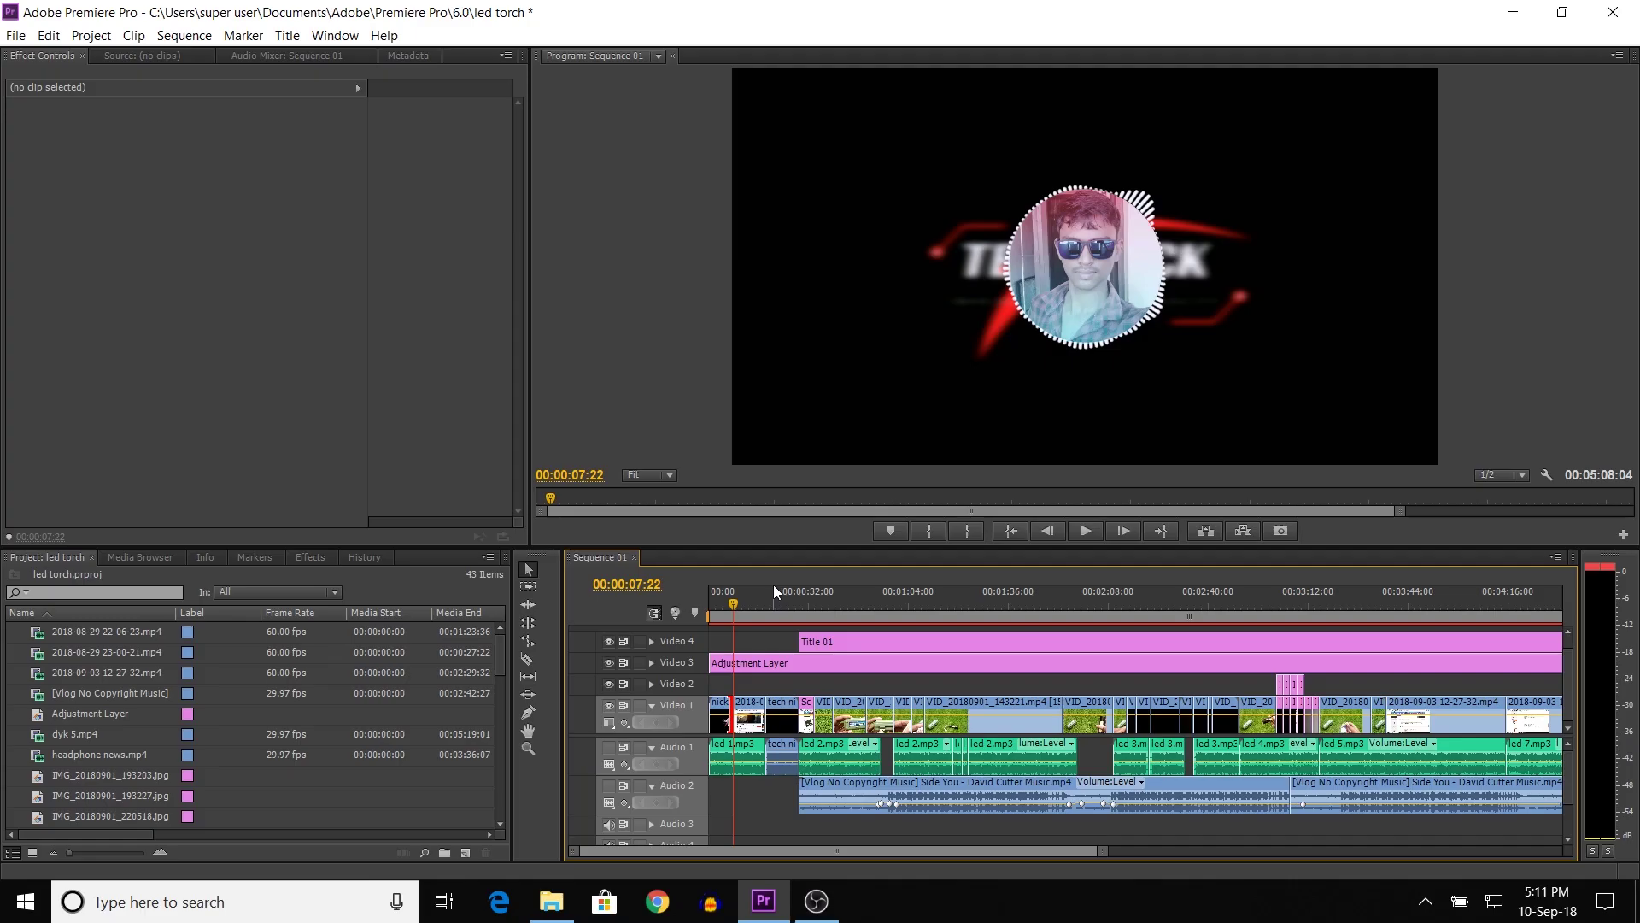
Scrub ahead through the led torch Sequence 01 to the screen-recording portion.
{"action": "left_click_drag", "start_coordinate": [735, 600], "coordinate": [837, 648]}
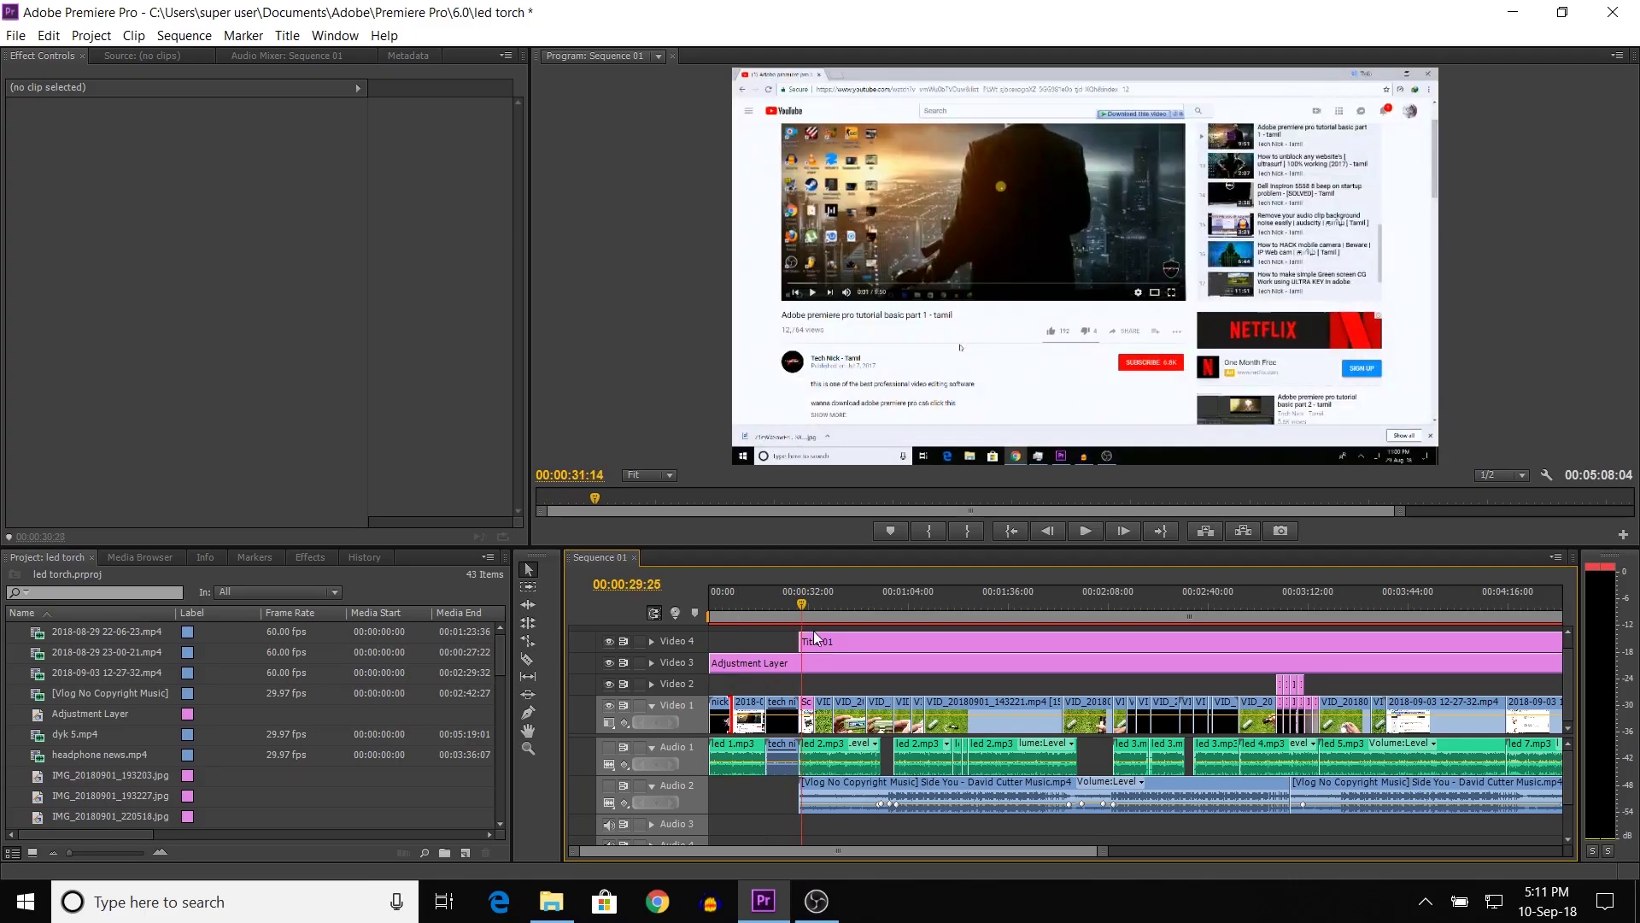
{"action": "mouse_move", "coordinate": [837, 648]}
{"action": "left_mouse_down"}
{"action": "mouse_move", "coordinate": [857, 661]}
{"action": "mouse_move", "coordinate": [758, 680]}
{"action": "left_mouse_up"}
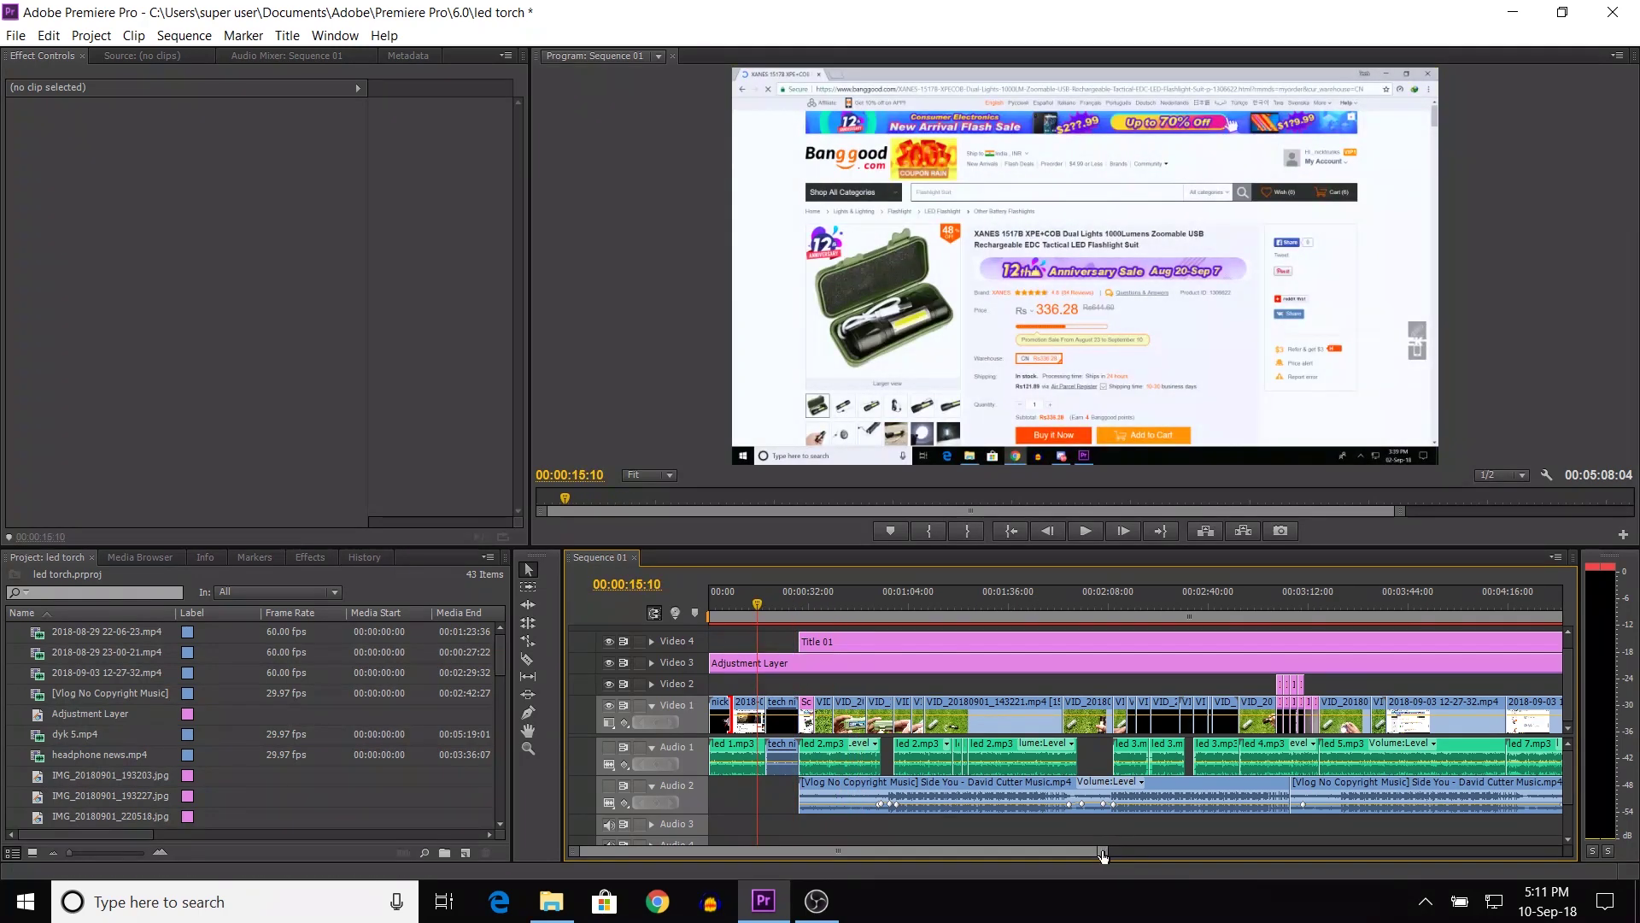
{"action": "mouse_move", "coordinate": [1165, 868]}
{"action": "left_mouse_down"}
{"action": "mouse_move", "coordinate": [1303, 816]}
{"action": "mouse_move", "coordinate": [1153, 709]}
{"action": "left_mouse_up"}
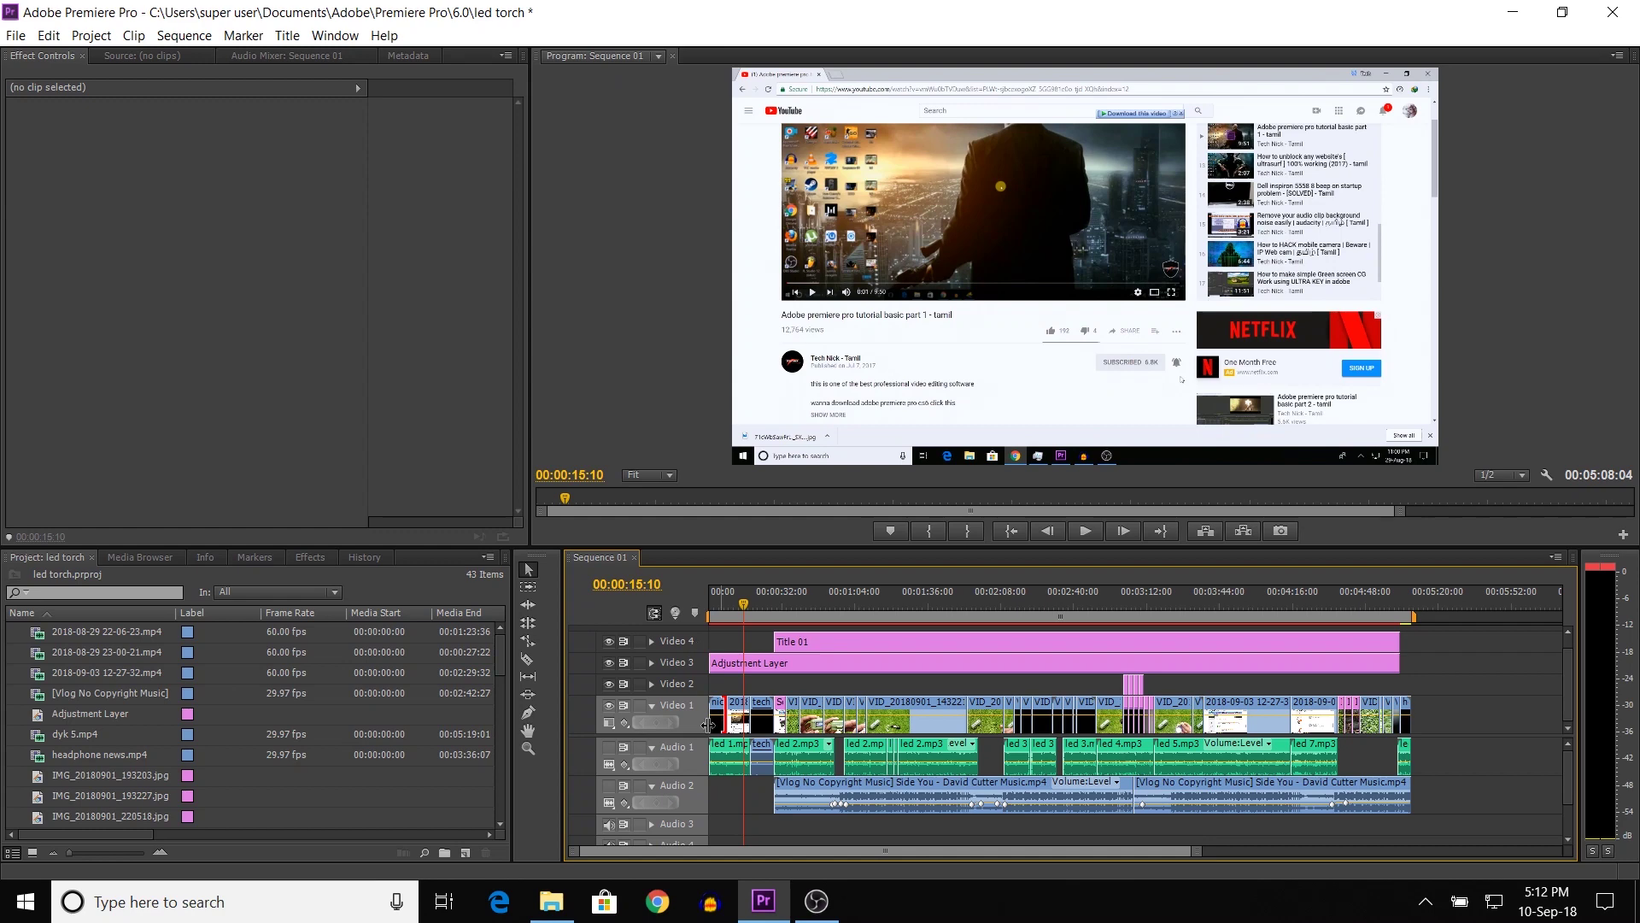
{"action": "left_click_drag", "start_coordinate": [1196, 851], "coordinate": [1186, 854]}
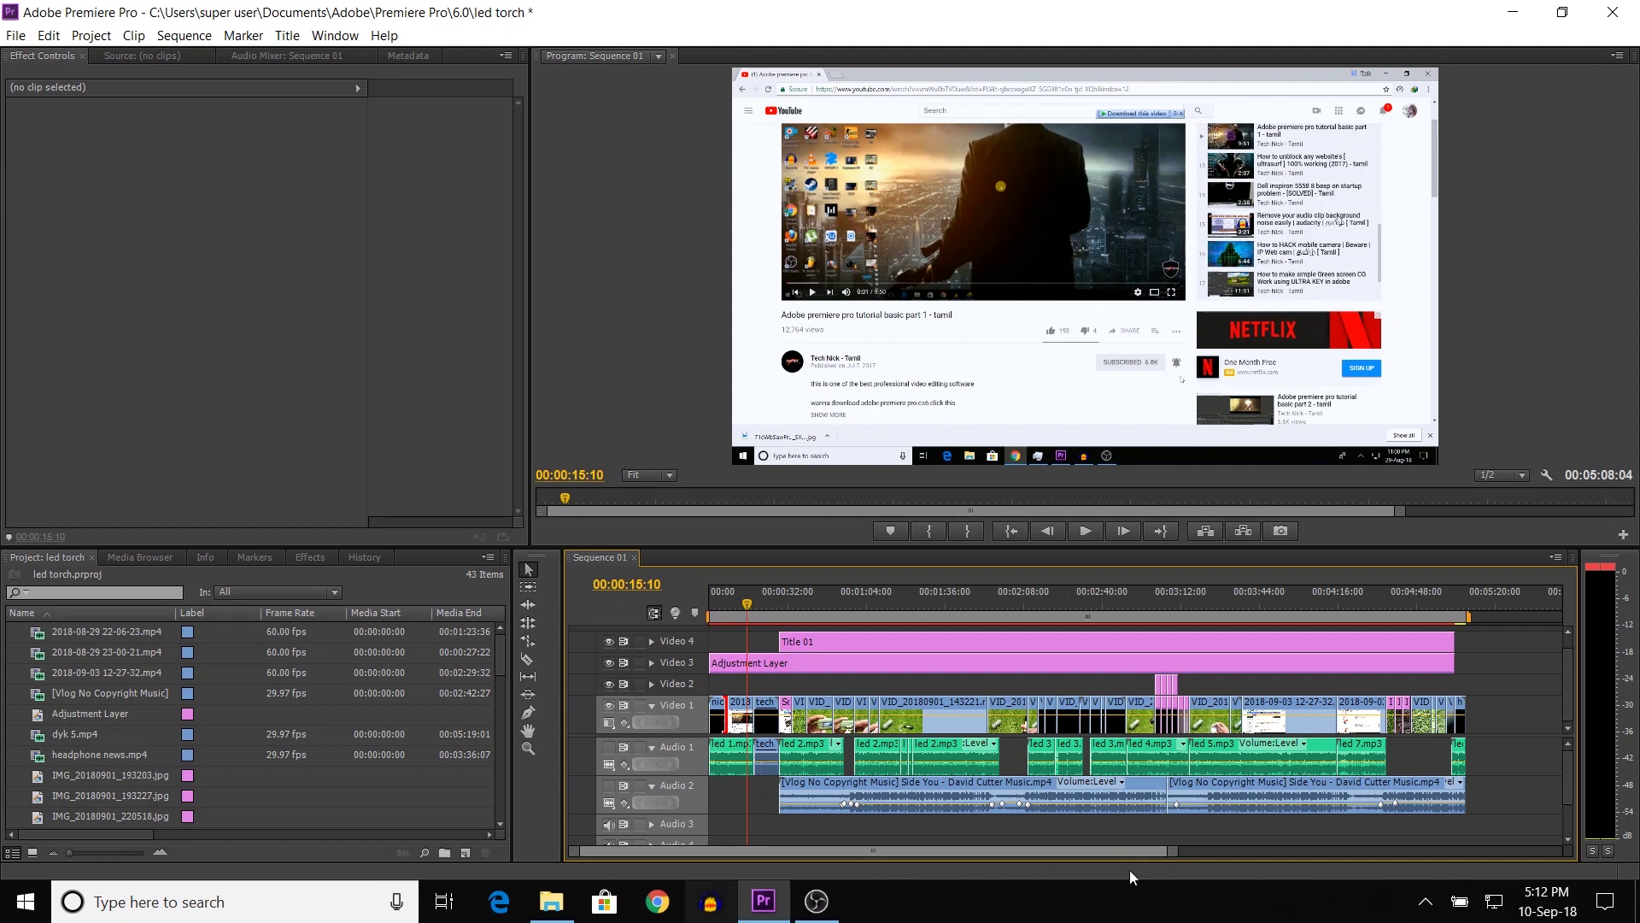
{"action": "left_click", "coordinate": [501, 669]}
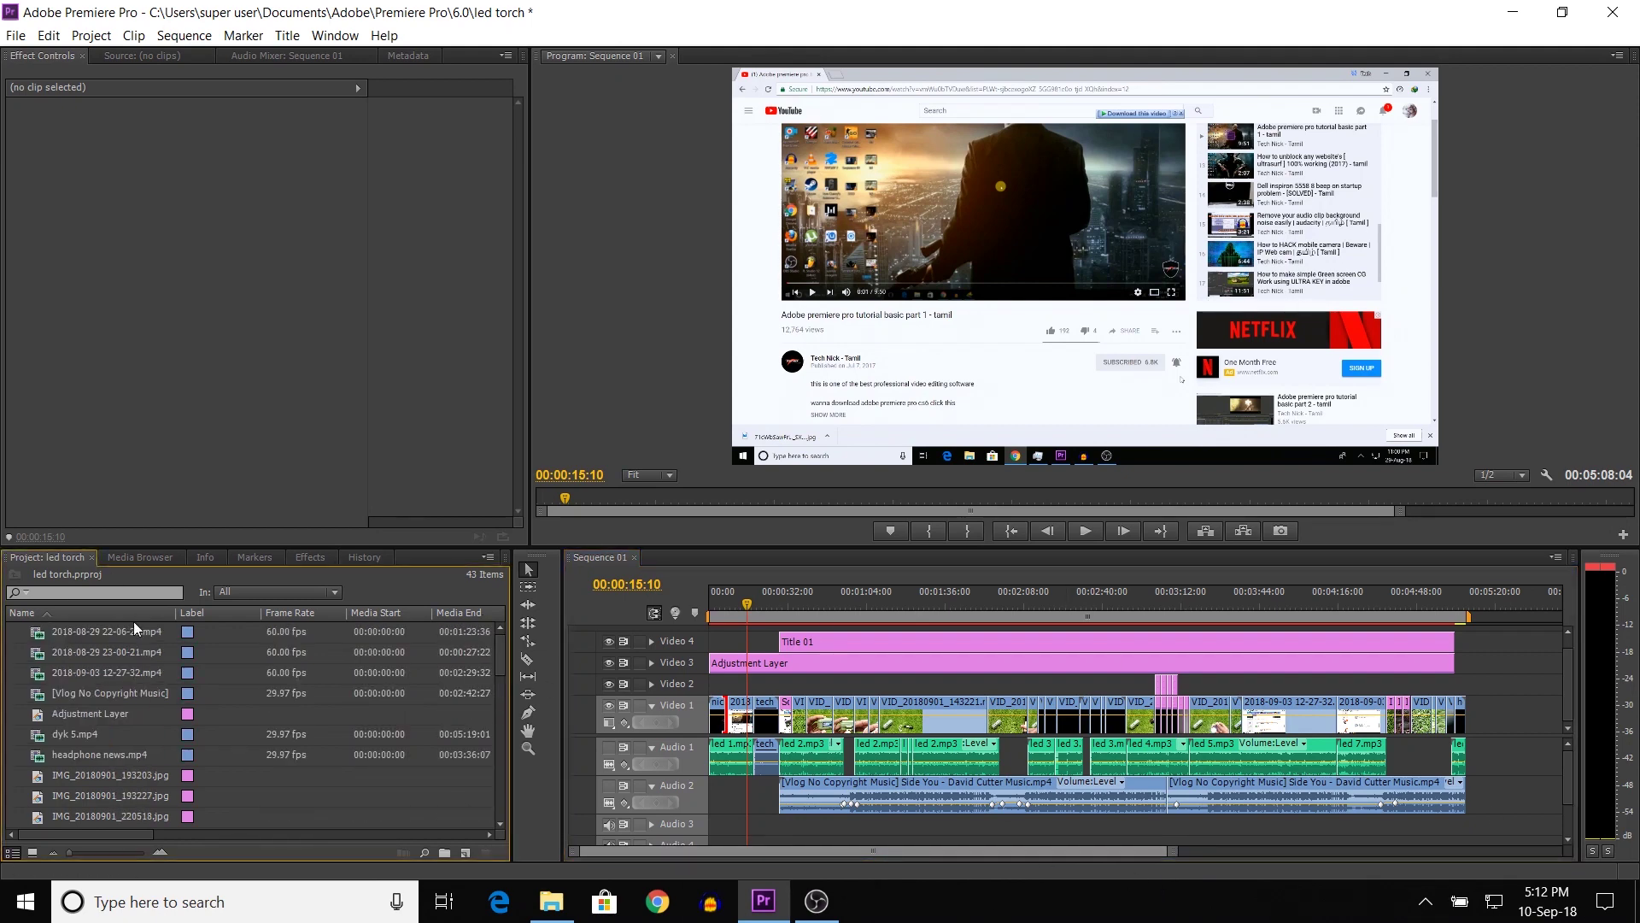
{"action": "left_click_drag", "start_coordinate": [502, 656], "coordinate": [501, 700]}
{"action": "scroll", "coordinate": [218, 741], "scroll_direction": "down", "scroll_amount": 2}
{"action": "scroll", "coordinate": [219, 741], "scroll_direction": "down", "scroll_amount": 1}
{"action": "scroll", "coordinate": [218, 741], "scroll_direction": "down", "scroll_amount": 1}
{"action": "scroll", "coordinate": [218, 742], "scroll_direction": "down", "scroll_amount": 1}
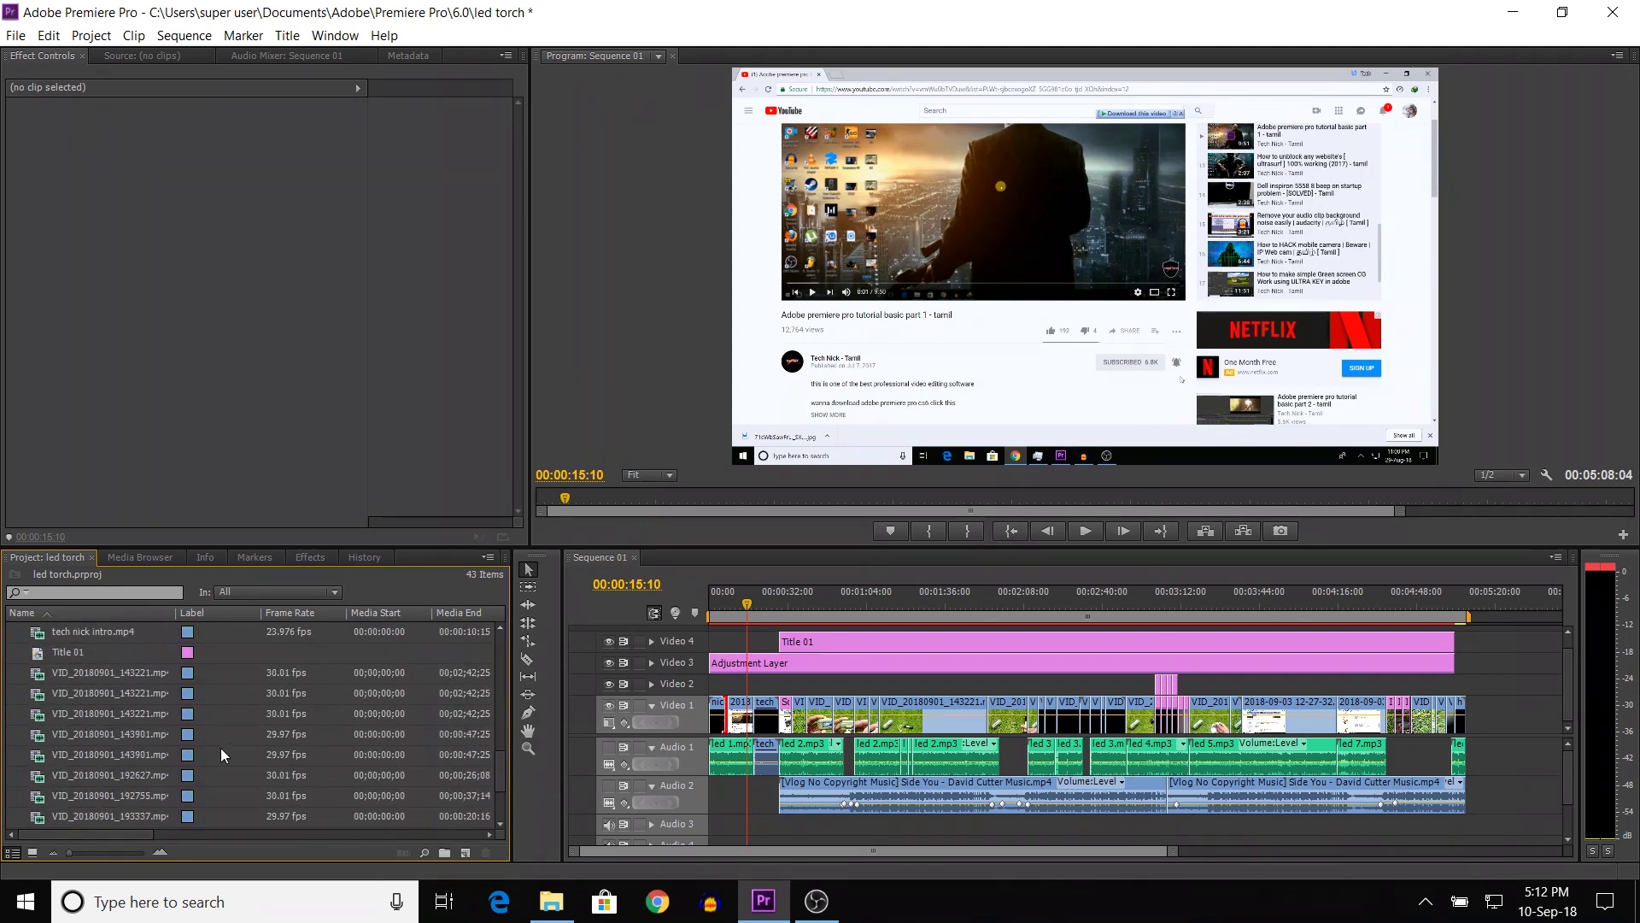
{"action": "scroll", "coordinate": [218, 769], "scroll_direction": "up", "scroll_amount": 3}
{"action": "scroll", "coordinate": [228, 765], "scroll_direction": "up", "scroll_amount": 2}
{"action": "scroll", "coordinate": [227, 766], "scroll_direction": "up", "scroll_amount": 5}
{"action": "scroll", "coordinate": [227, 765], "scroll_direction": "up", "scroll_amount": 5}
{"action": "left_click_drag", "start_coordinate": [1172, 851], "coordinate": [920, 850]}
{"action": "left_click_drag", "start_coordinate": [729, 607], "coordinate": [694, 612]}
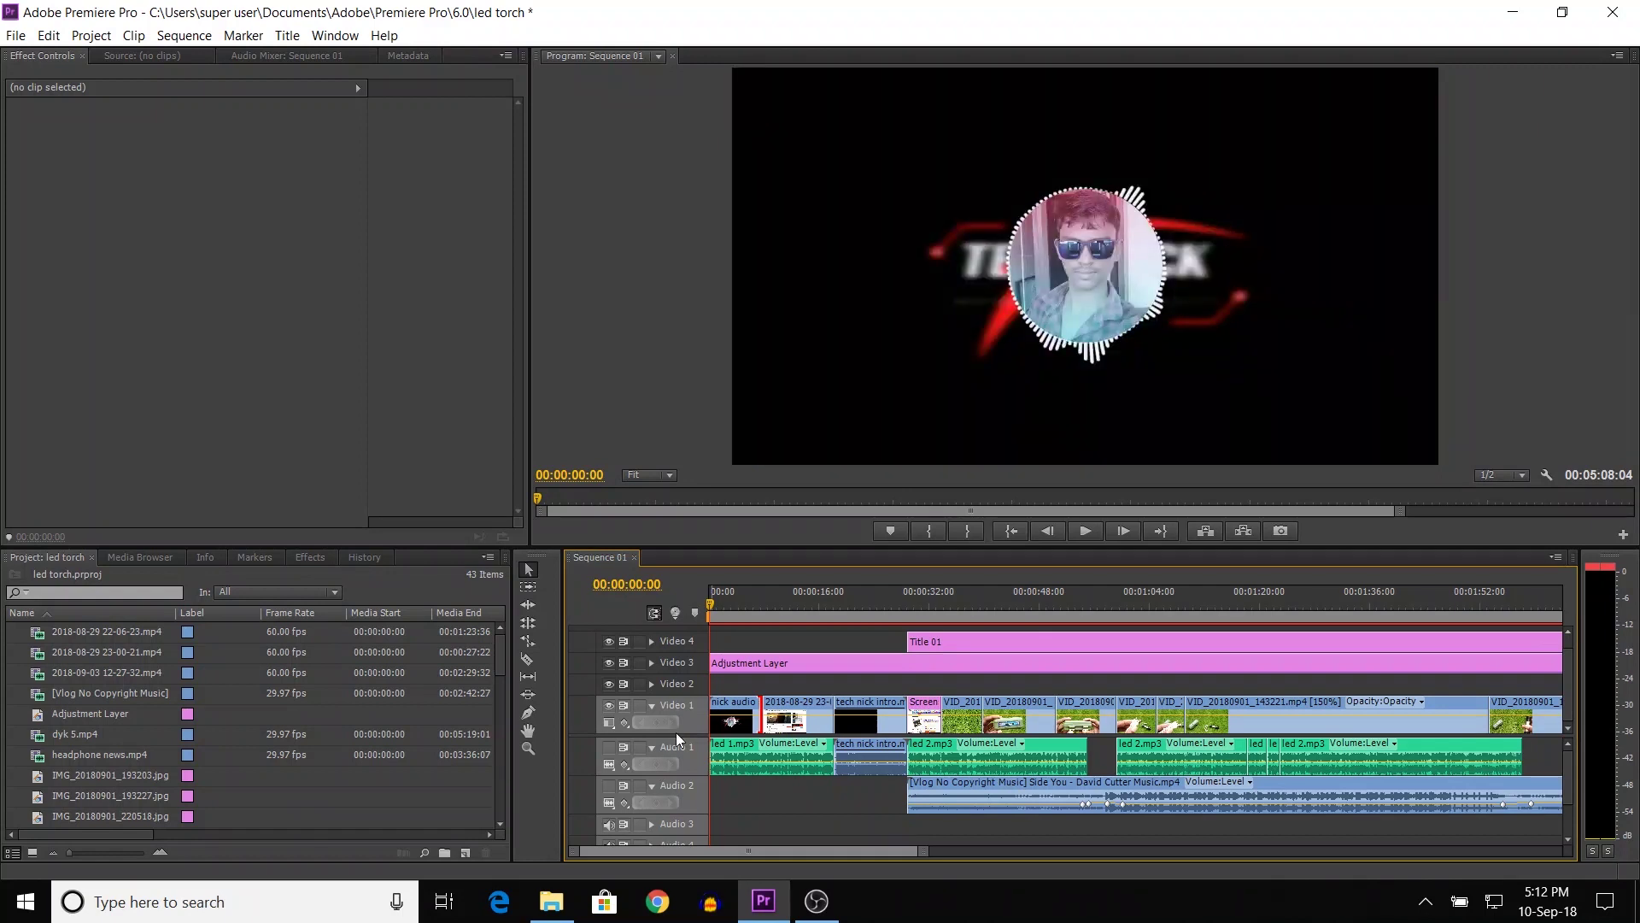
{"action": "left_click", "coordinate": [728, 715]}
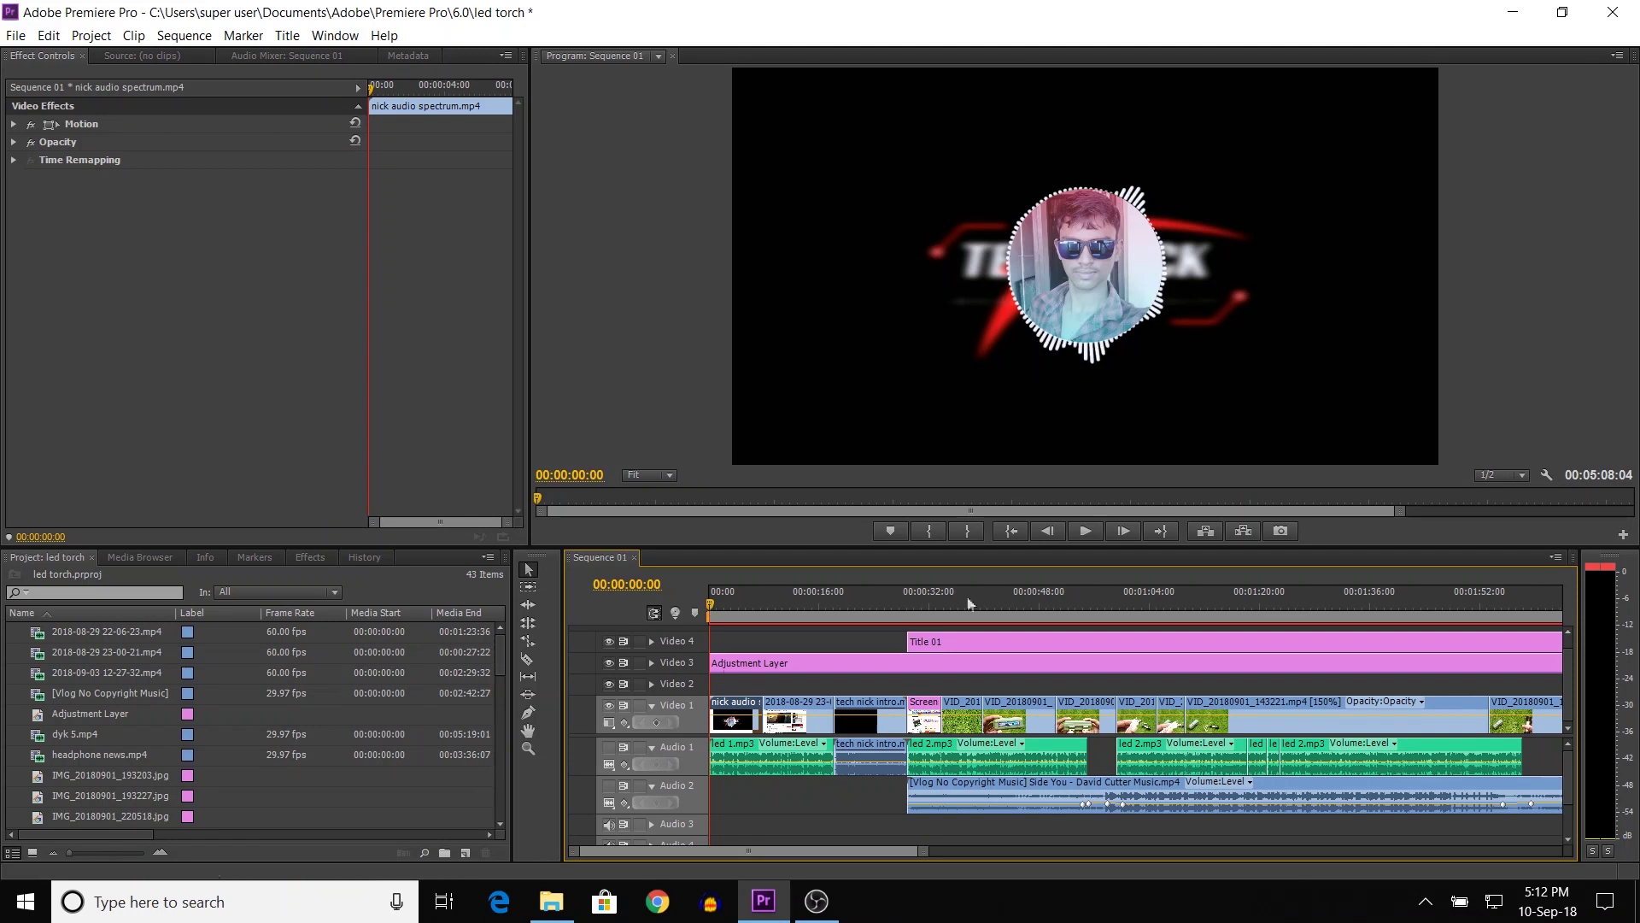
{"action": "left_click_drag", "start_coordinate": [713, 615], "coordinate": [775, 623]}
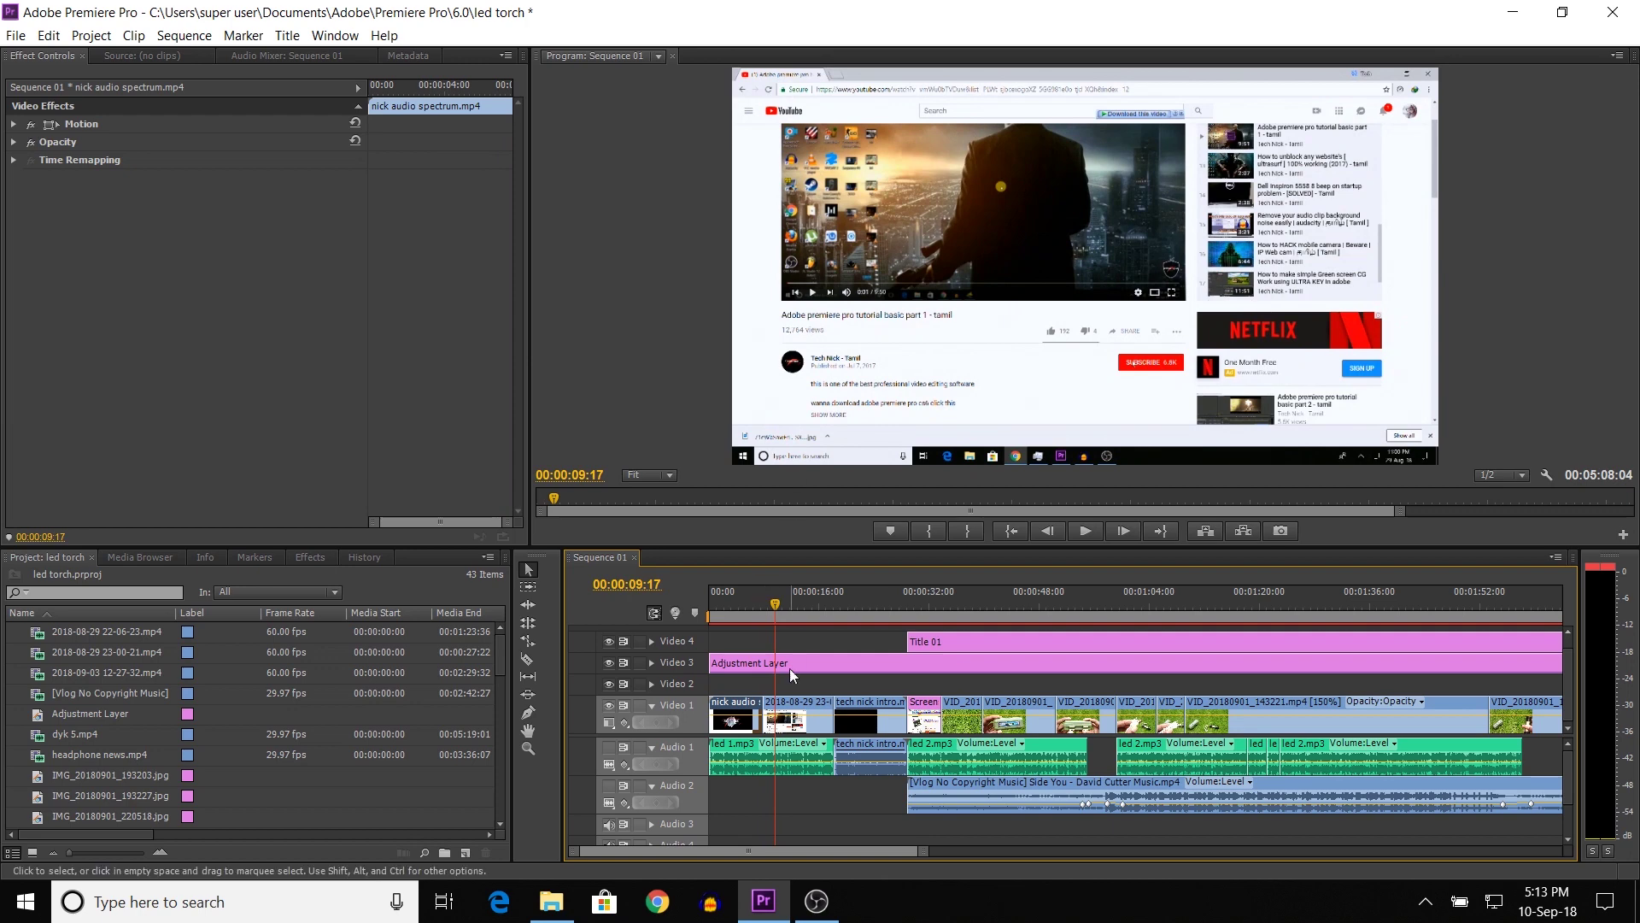
{"action": "left_click", "coordinate": [787, 709]}
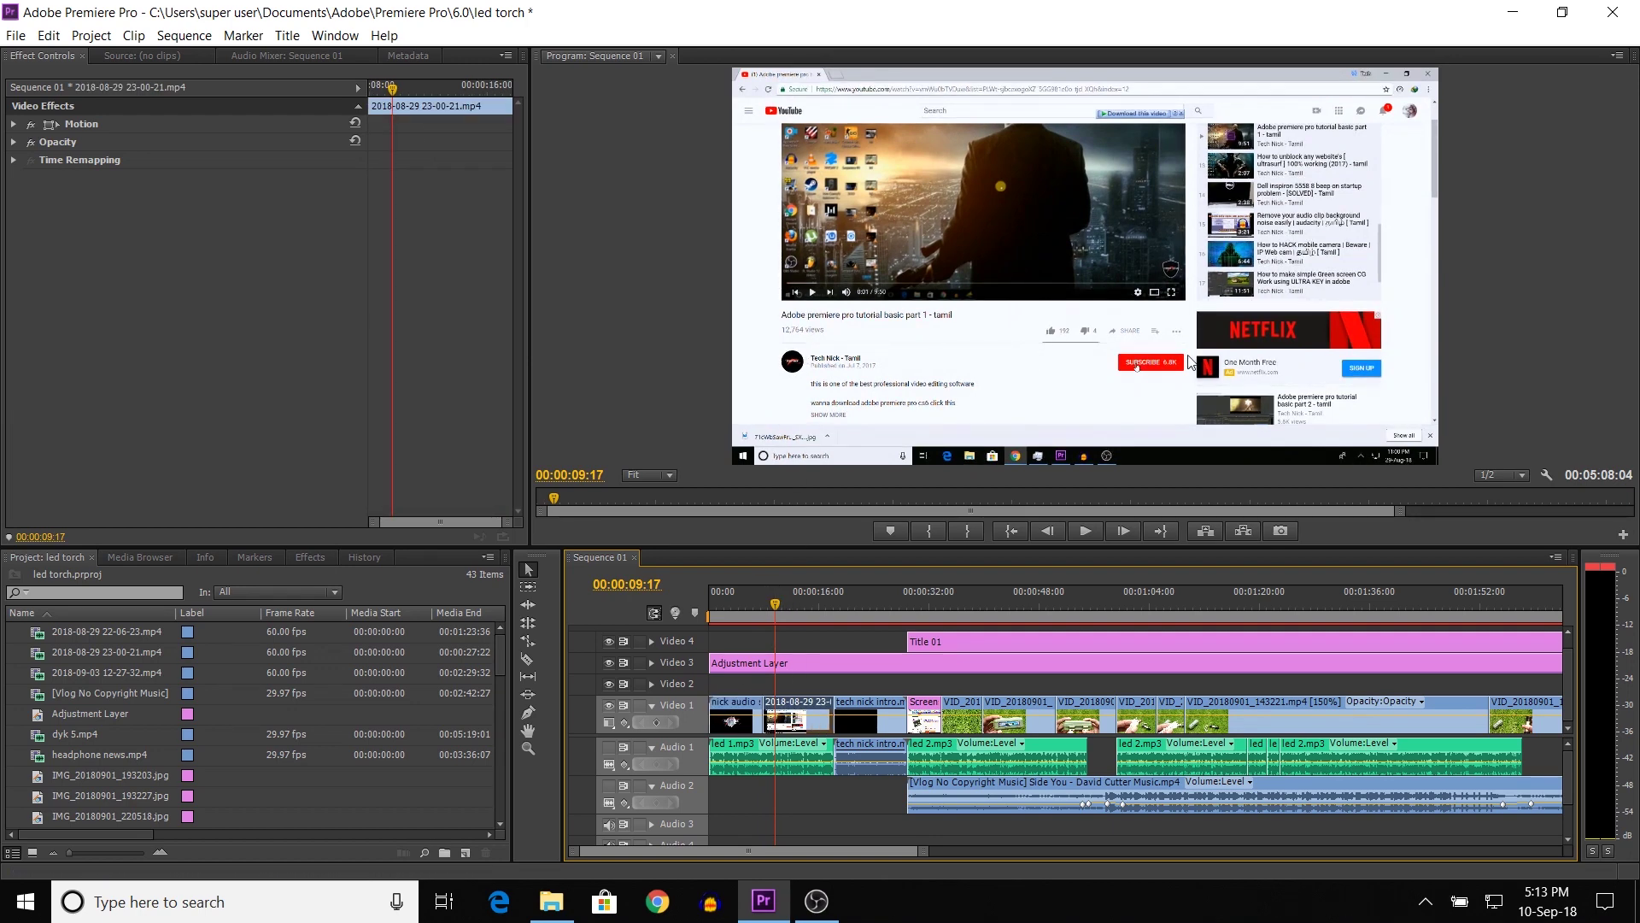
{"action": "left_click_drag", "start_coordinate": [777, 612], "coordinate": [830, 636]}
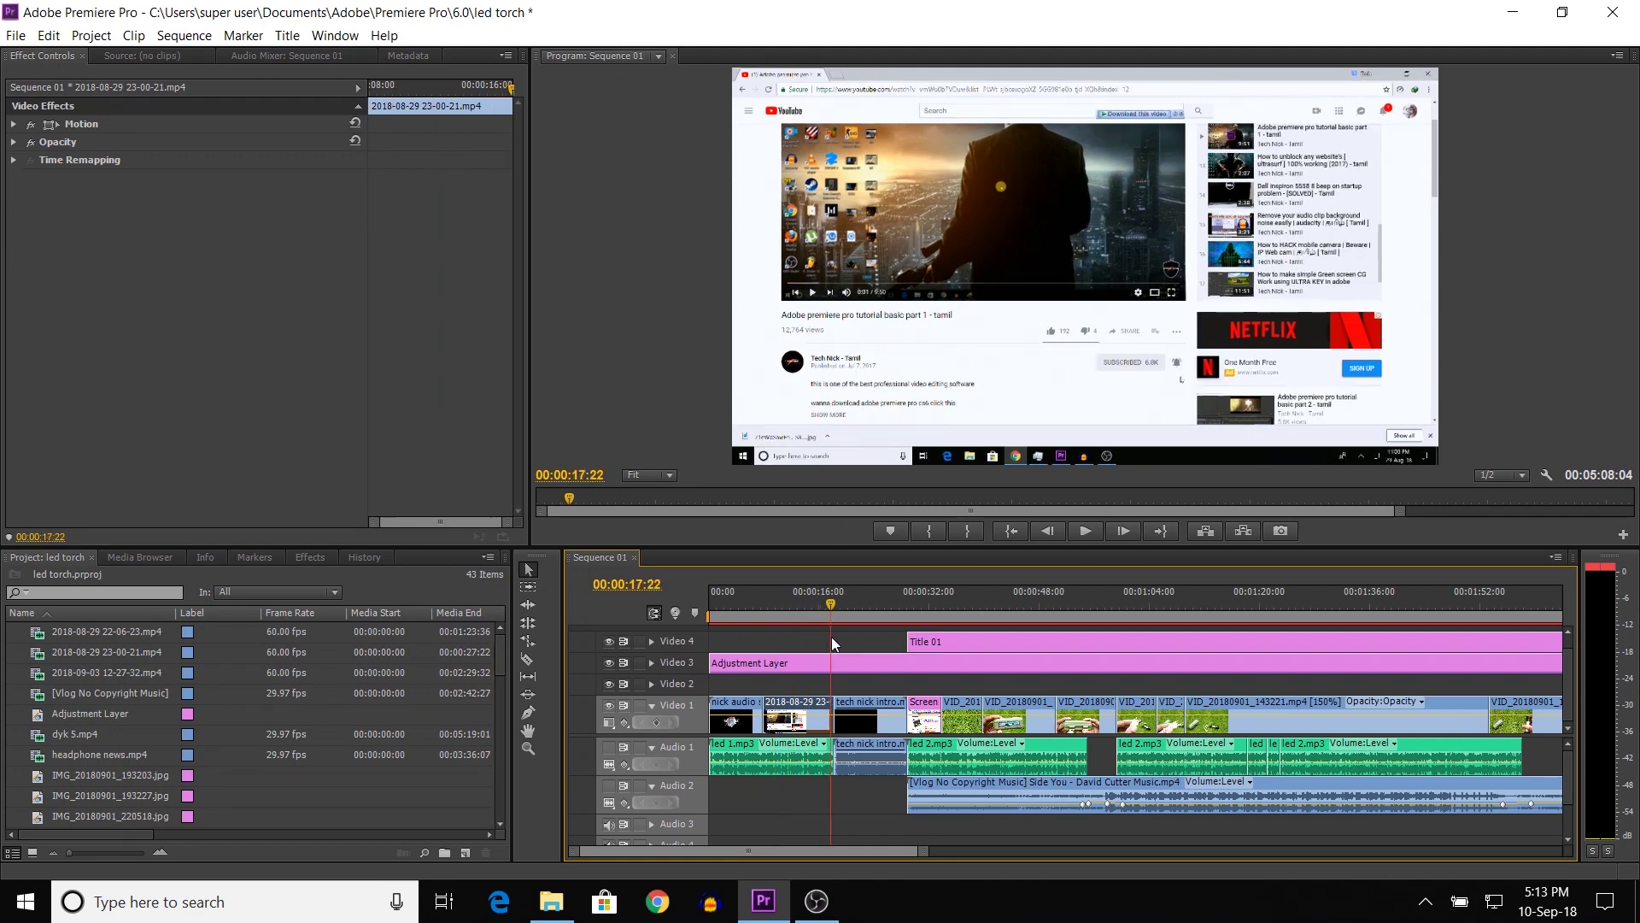
{"action": "left_click", "coordinate": [863, 709]}
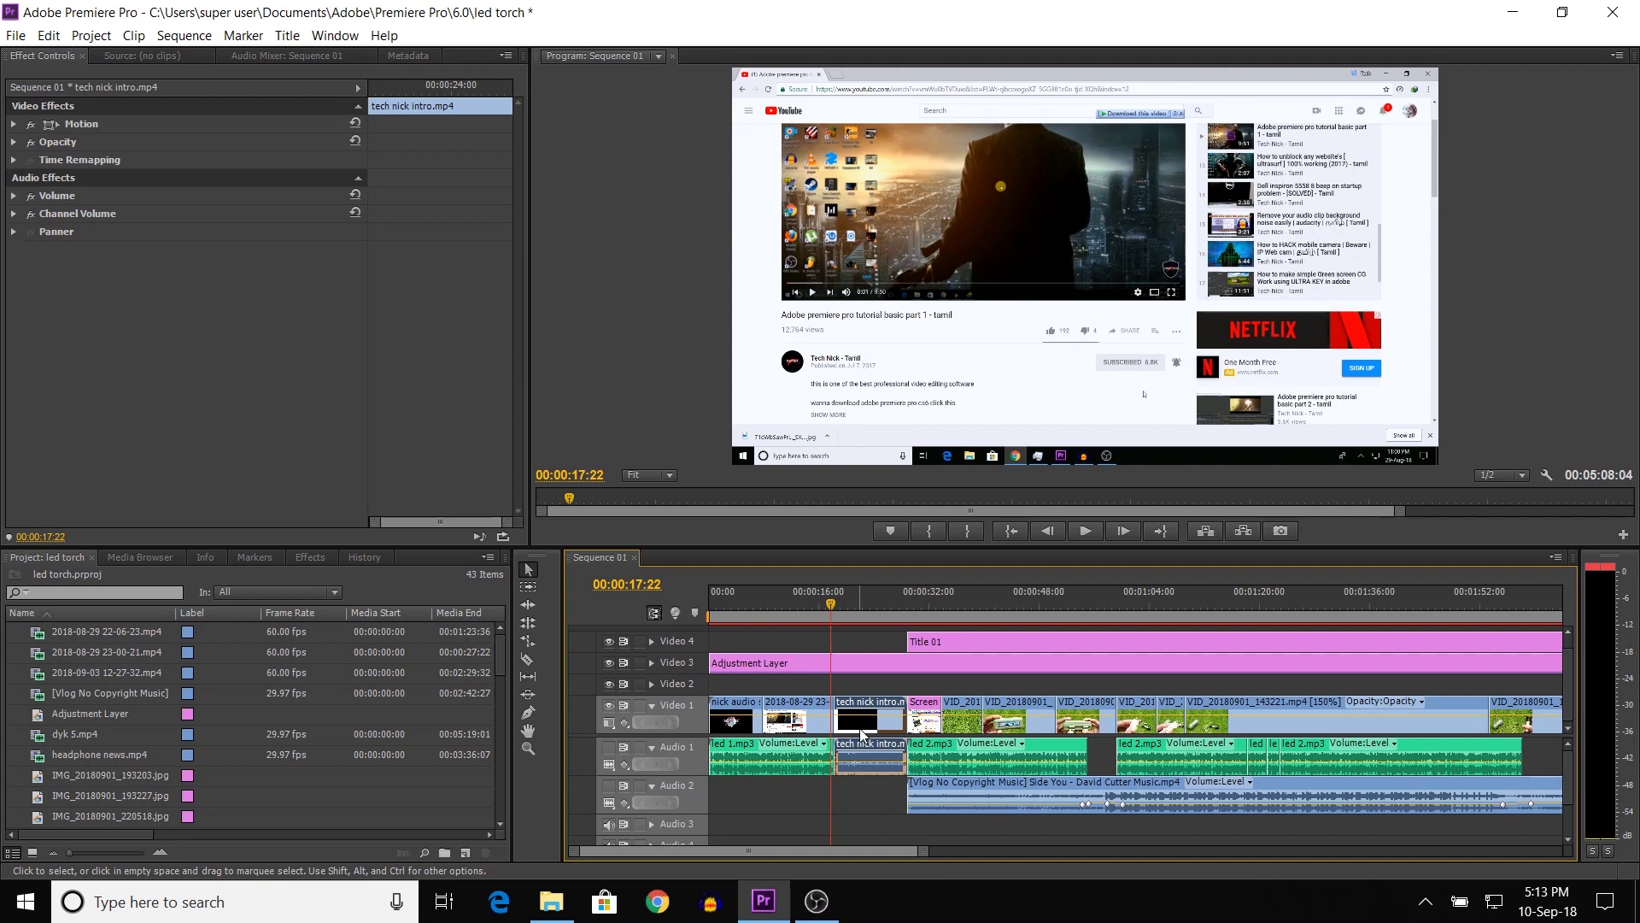
{"action": "left_click_drag", "start_coordinate": [858, 612], "coordinate": [905, 656]}
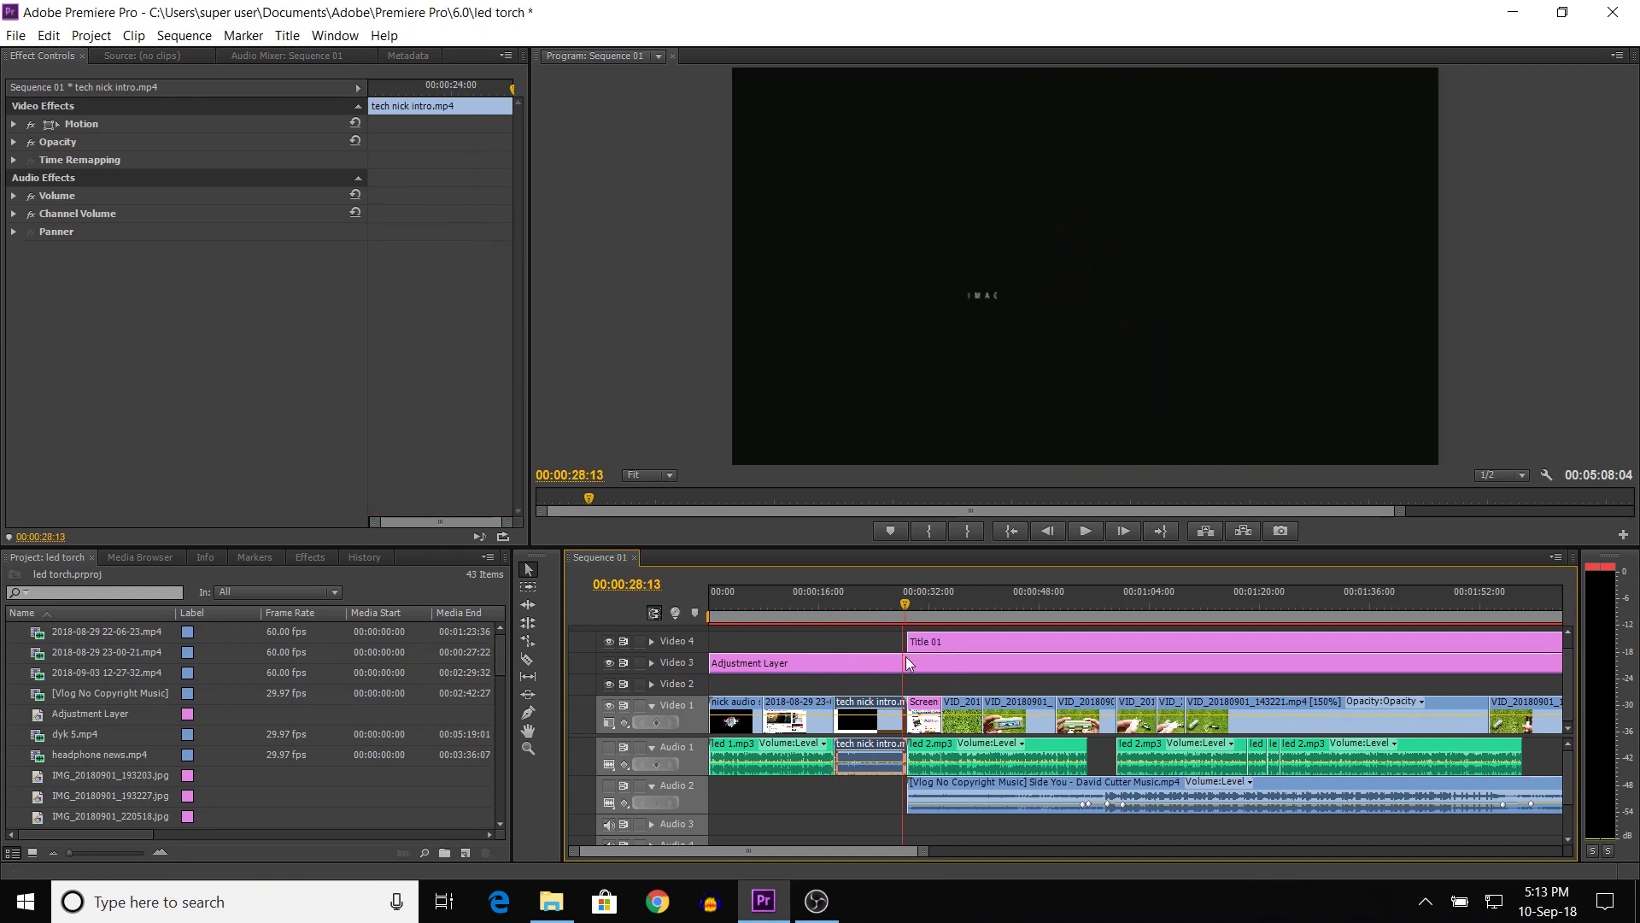
{"action": "left_click_drag", "start_coordinate": [906, 657], "coordinate": [915, 659]}
{"action": "left_click", "coordinate": [929, 709]}
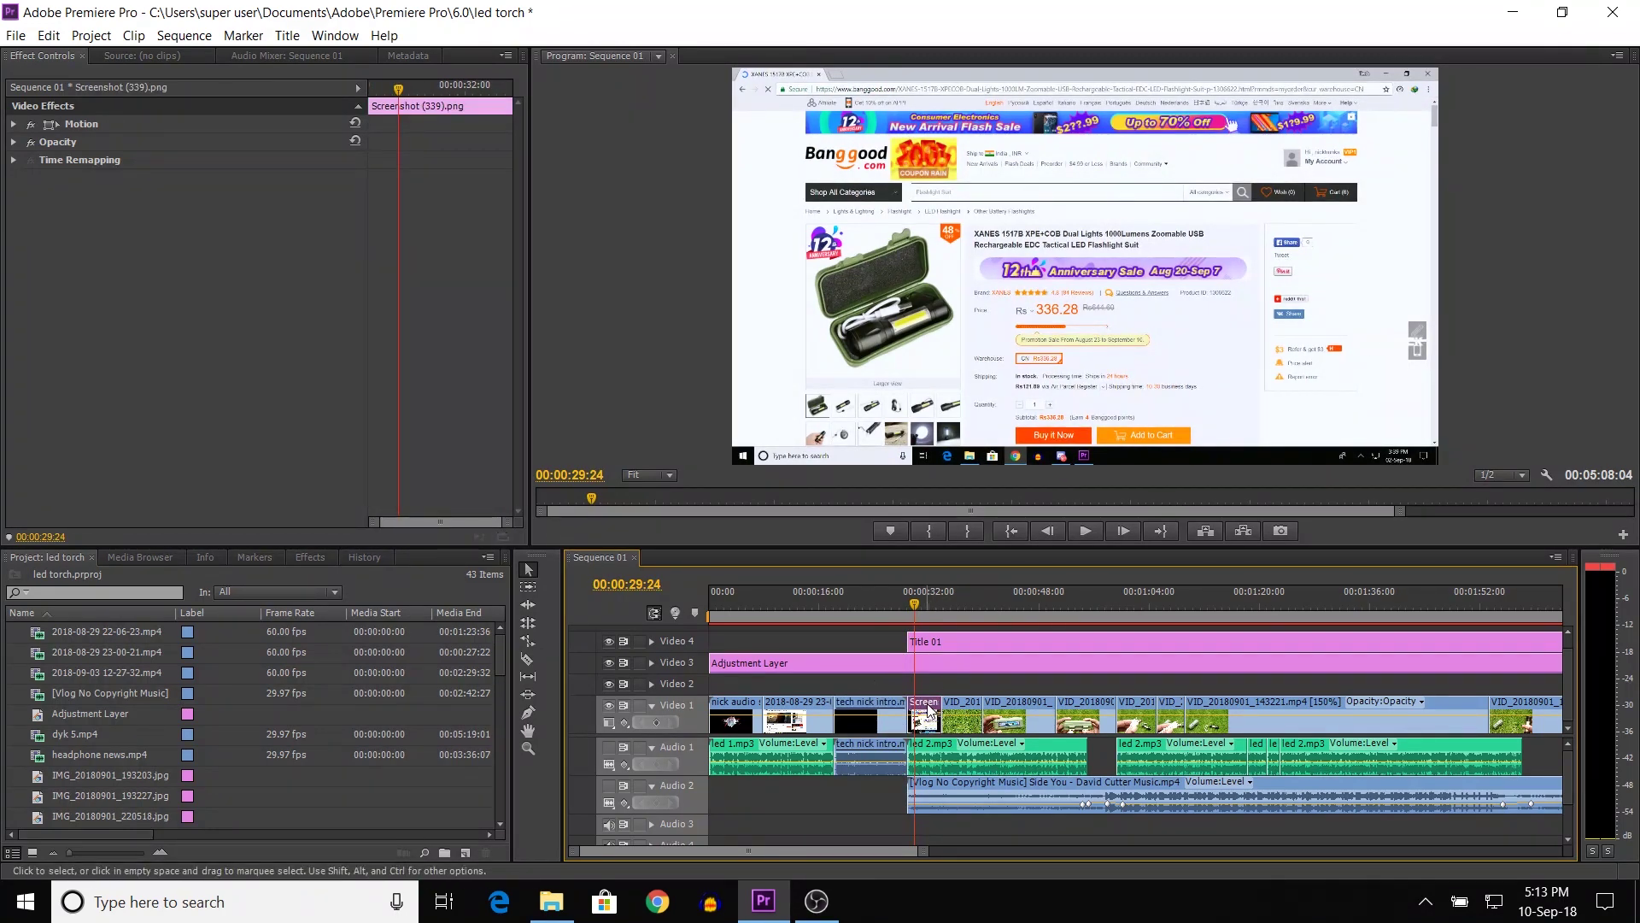
{"action": "left_click_drag", "start_coordinate": [915, 603], "coordinate": [945, 620]}
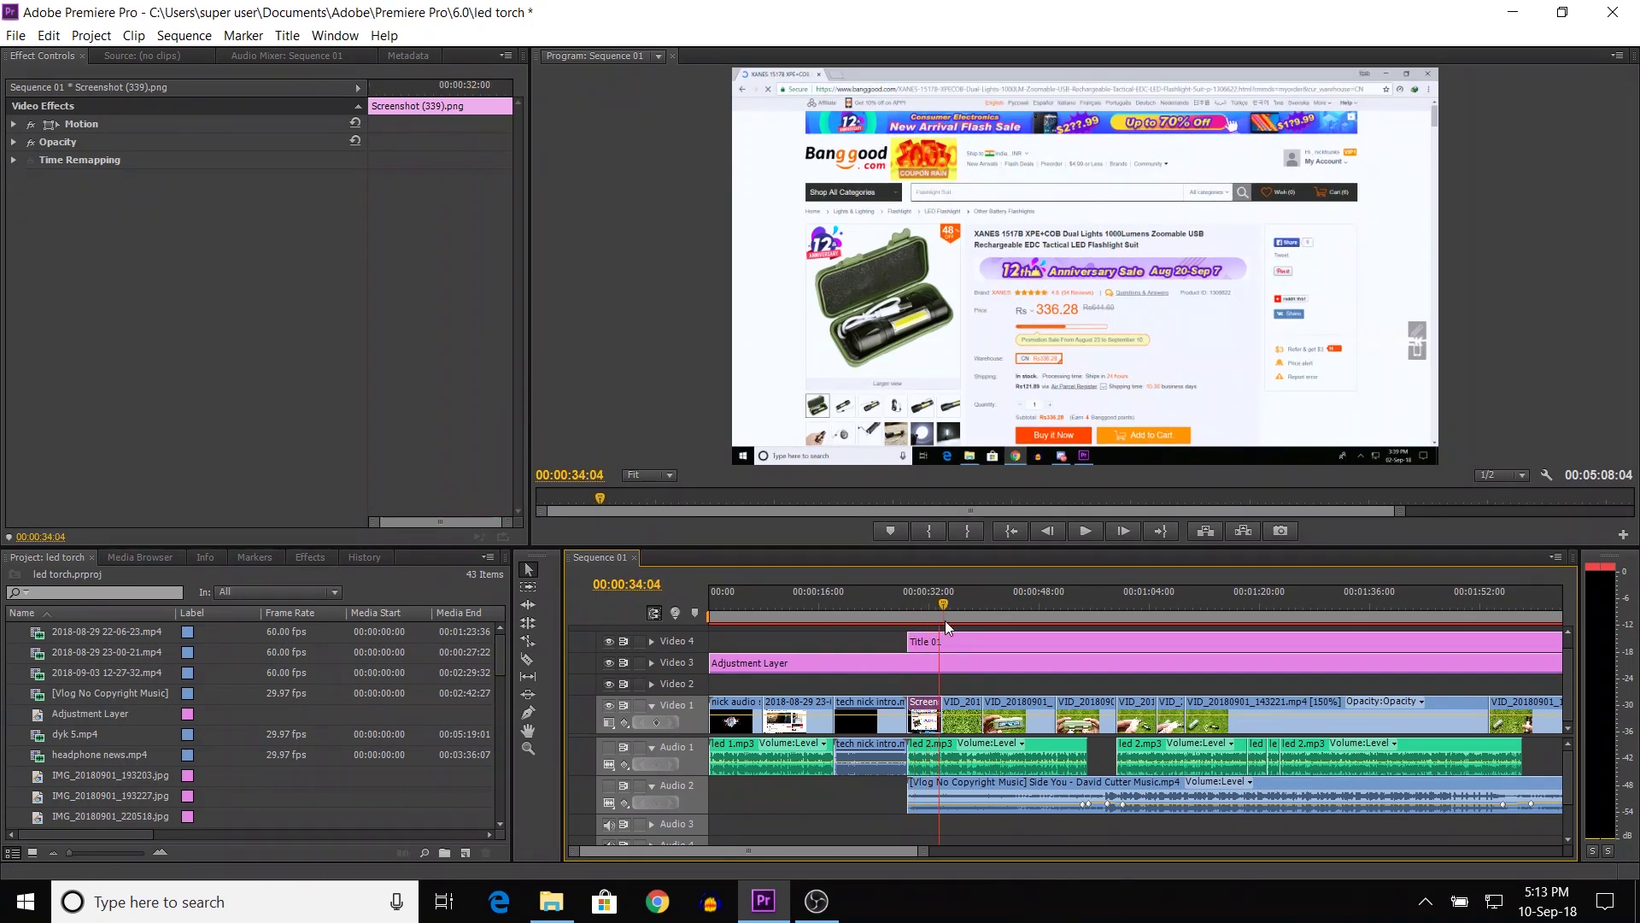
{"action": "left_click", "coordinate": [970, 710]}
{"action": "key", "text": "space"}
{"action": "left_click", "coordinate": [953, 705]}
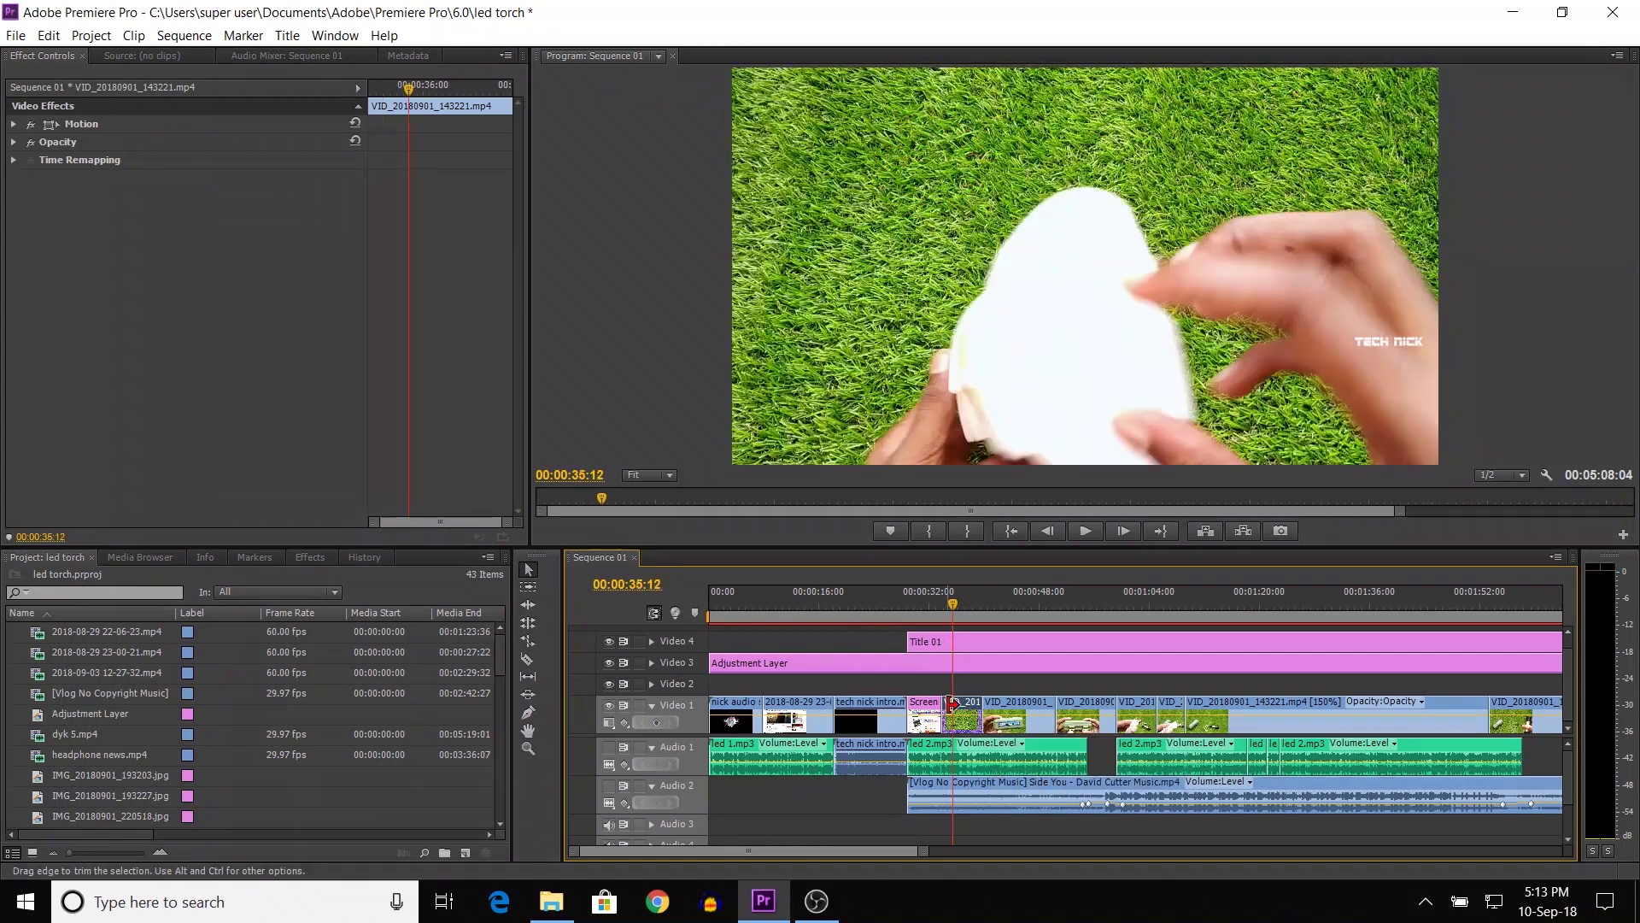
{"action": "left_click", "coordinate": [1340, 706]}
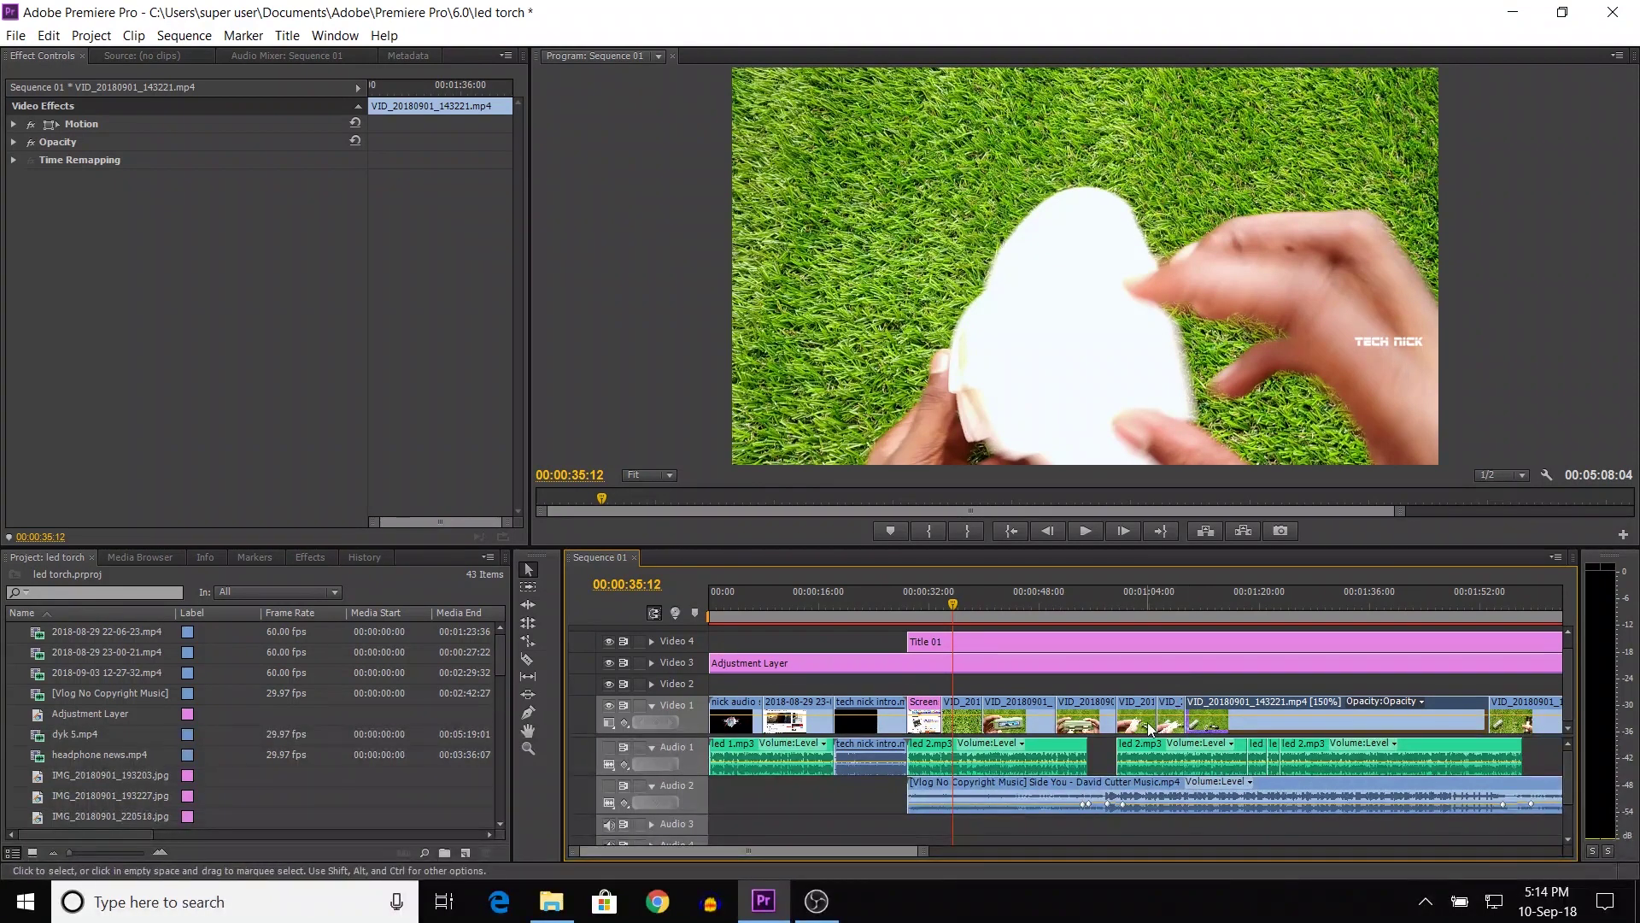
{"action": "mouse_move", "coordinate": [1141, 720]}
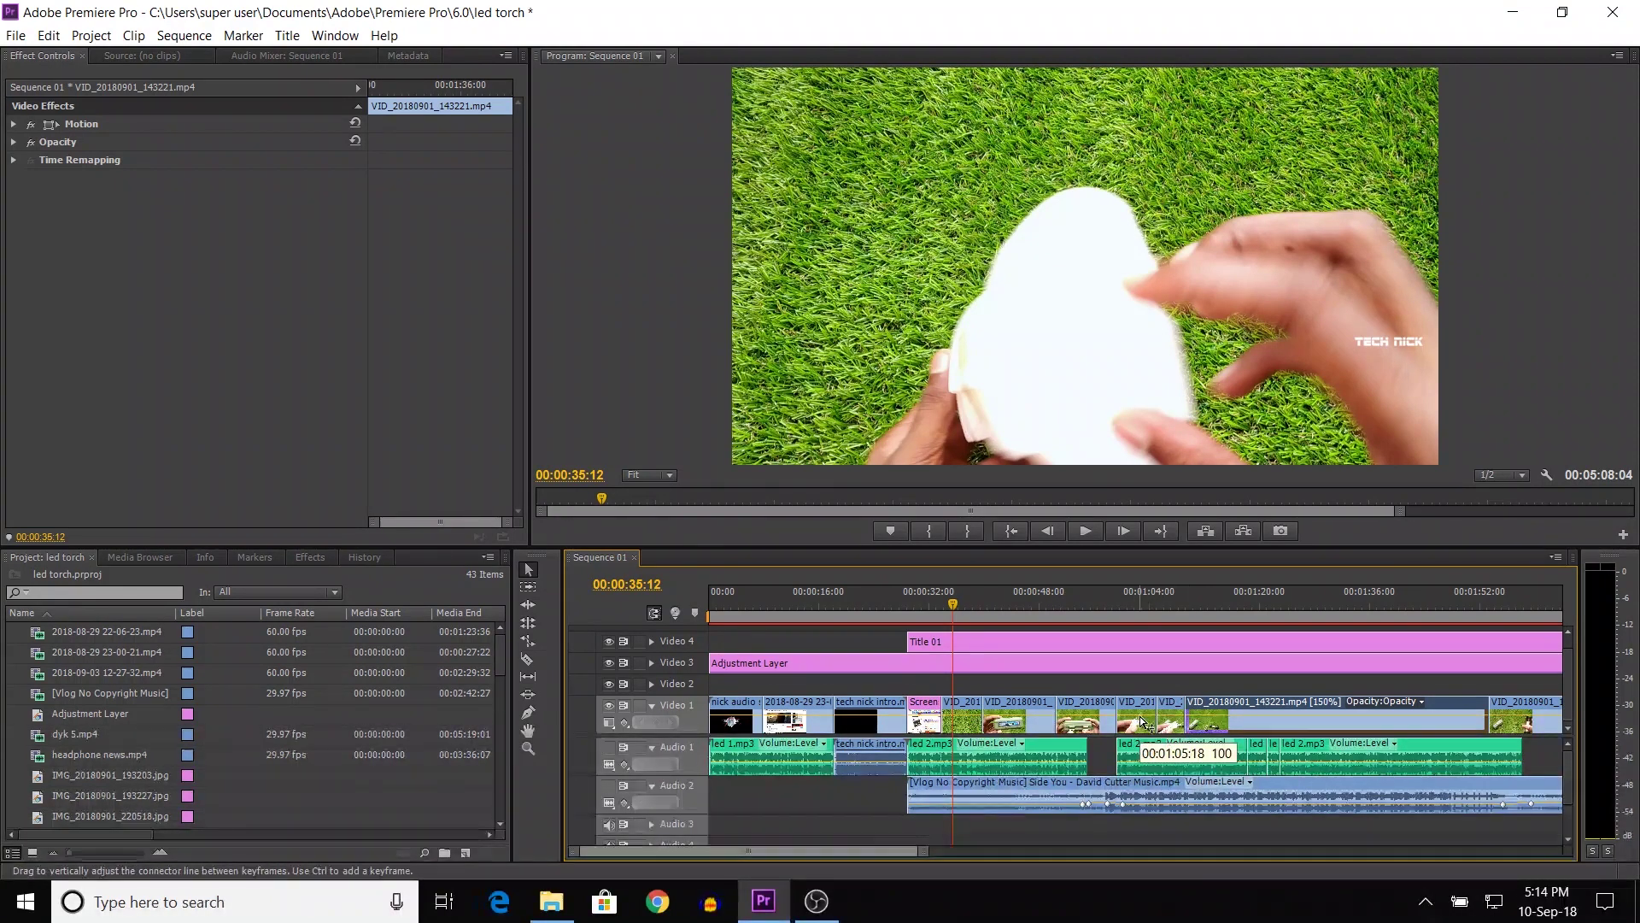
{"action": "left_click", "coordinate": [977, 604]}
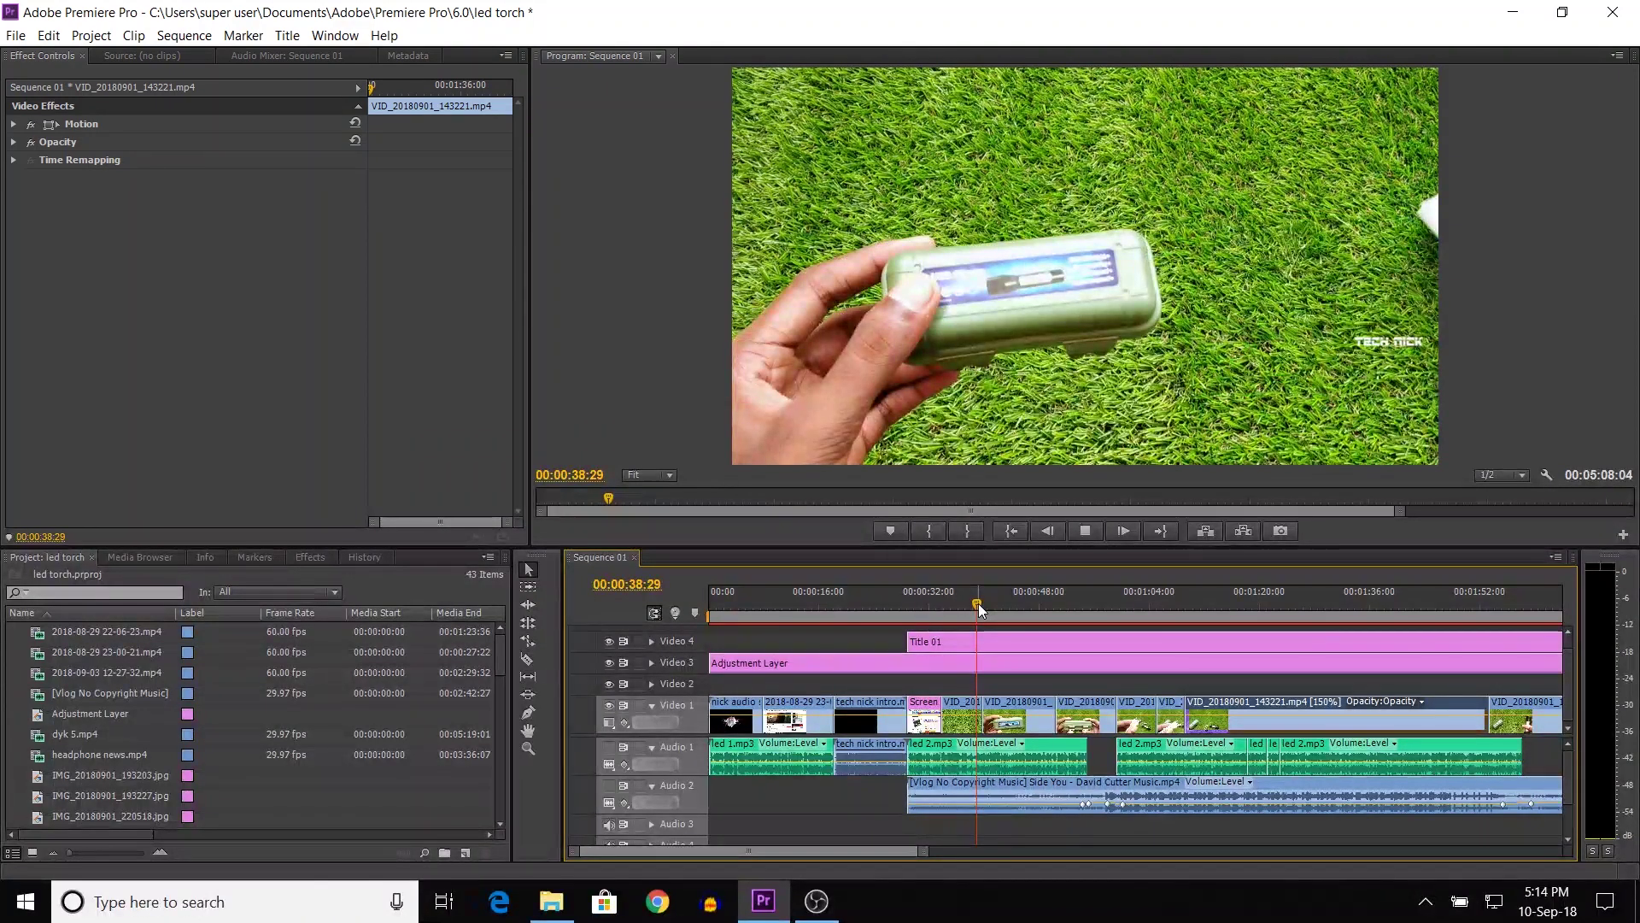
{"action": "key", "text": "space"}
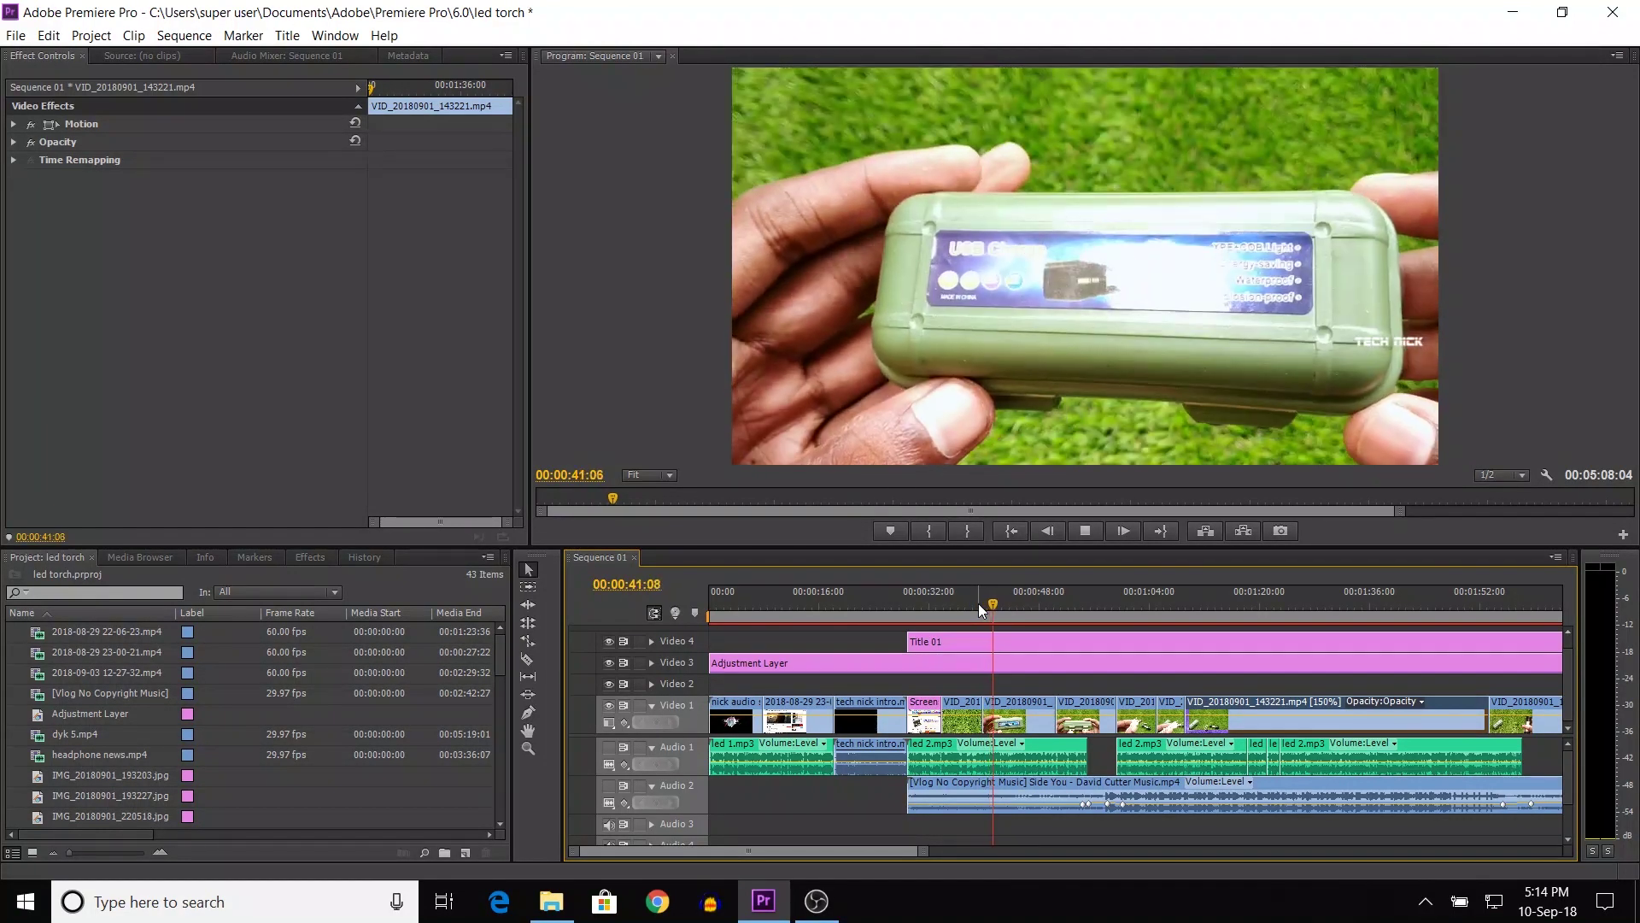
{"action": "key", "text": "space"}
{"action": "left_click_drag", "start_coordinate": [924, 851], "coordinate": [1064, 863]}
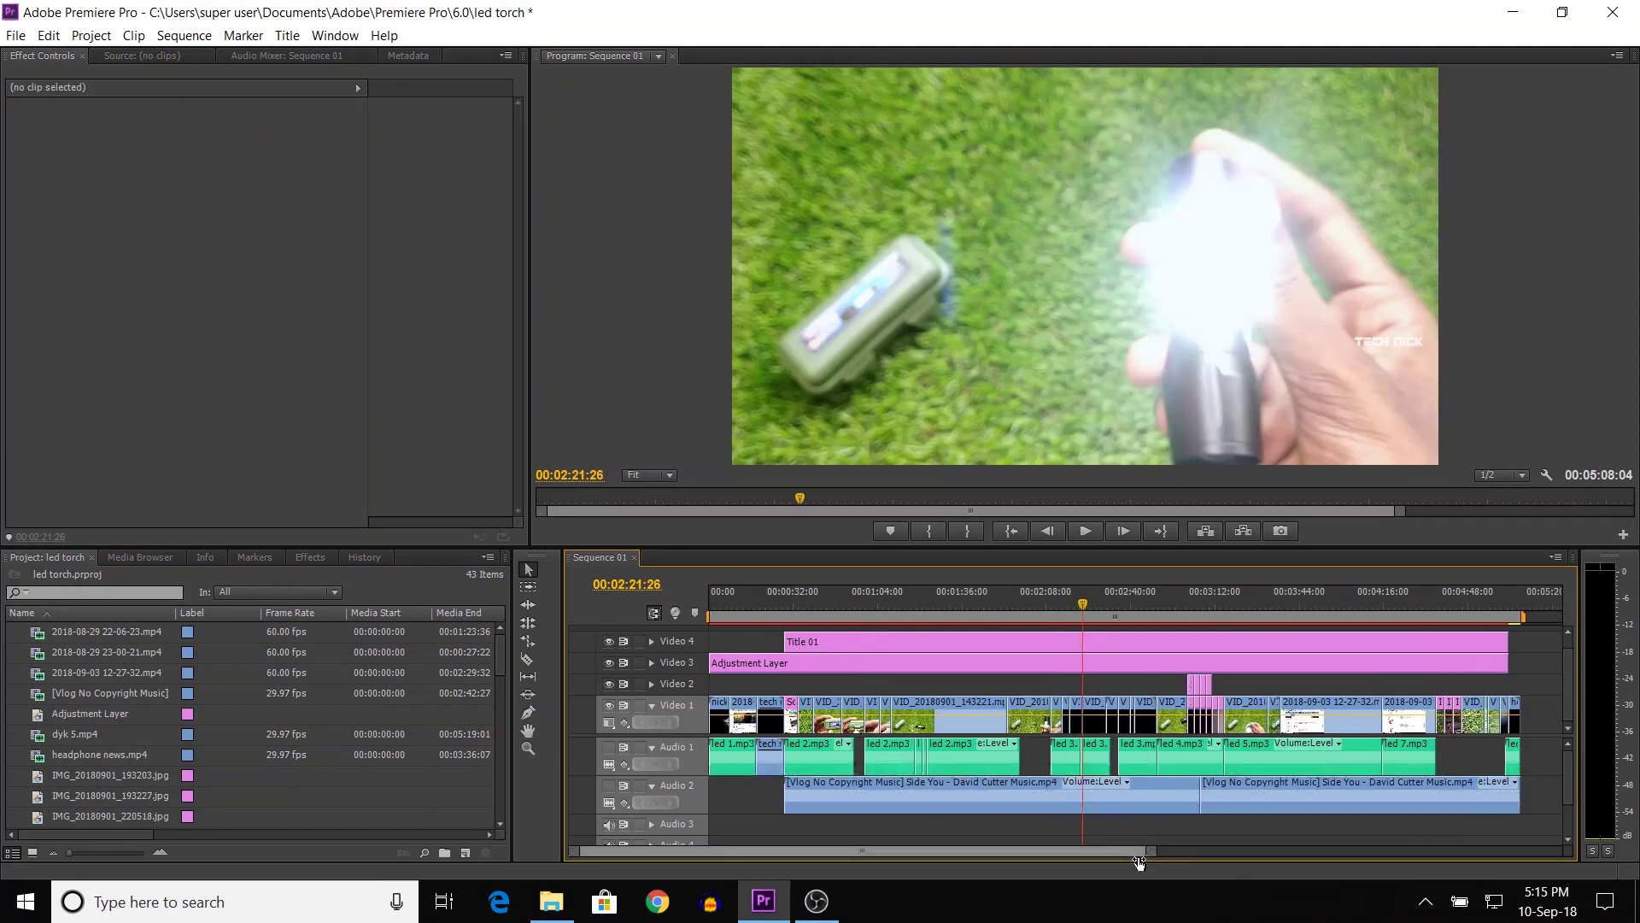
Select the led 1.mp3 audio clip and scroll the timeline to the later clips.
{"action": "left_click", "coordinate": [740, 767]}
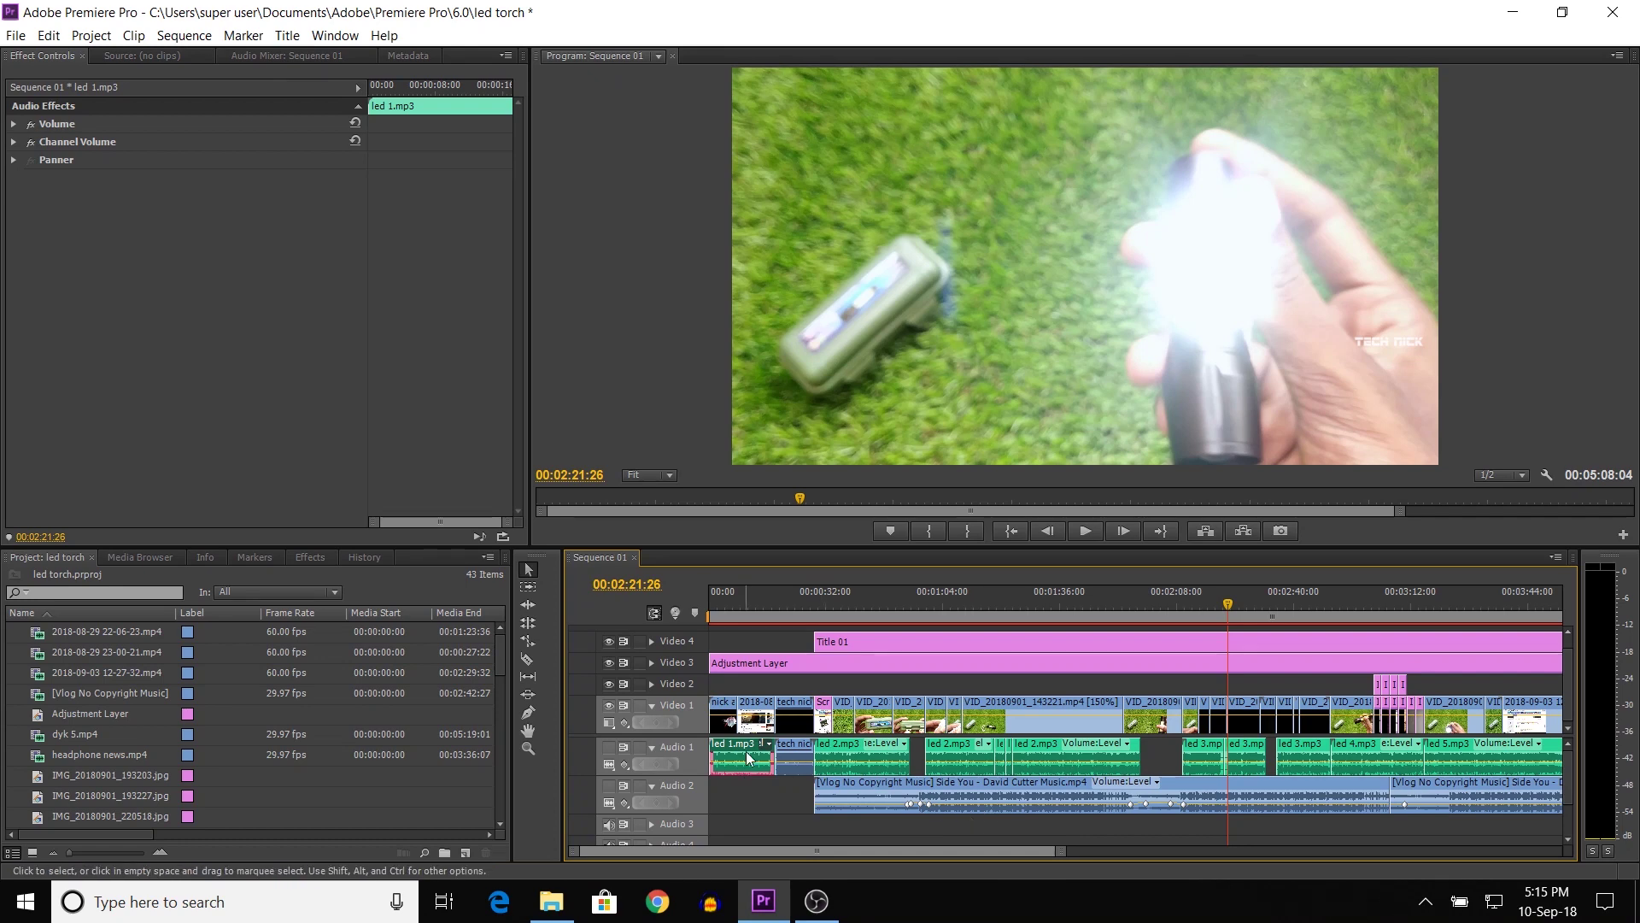
{"action": "left_click_drag", "start_coordinate": [1059, 852], "coordinate": [988, 852]}
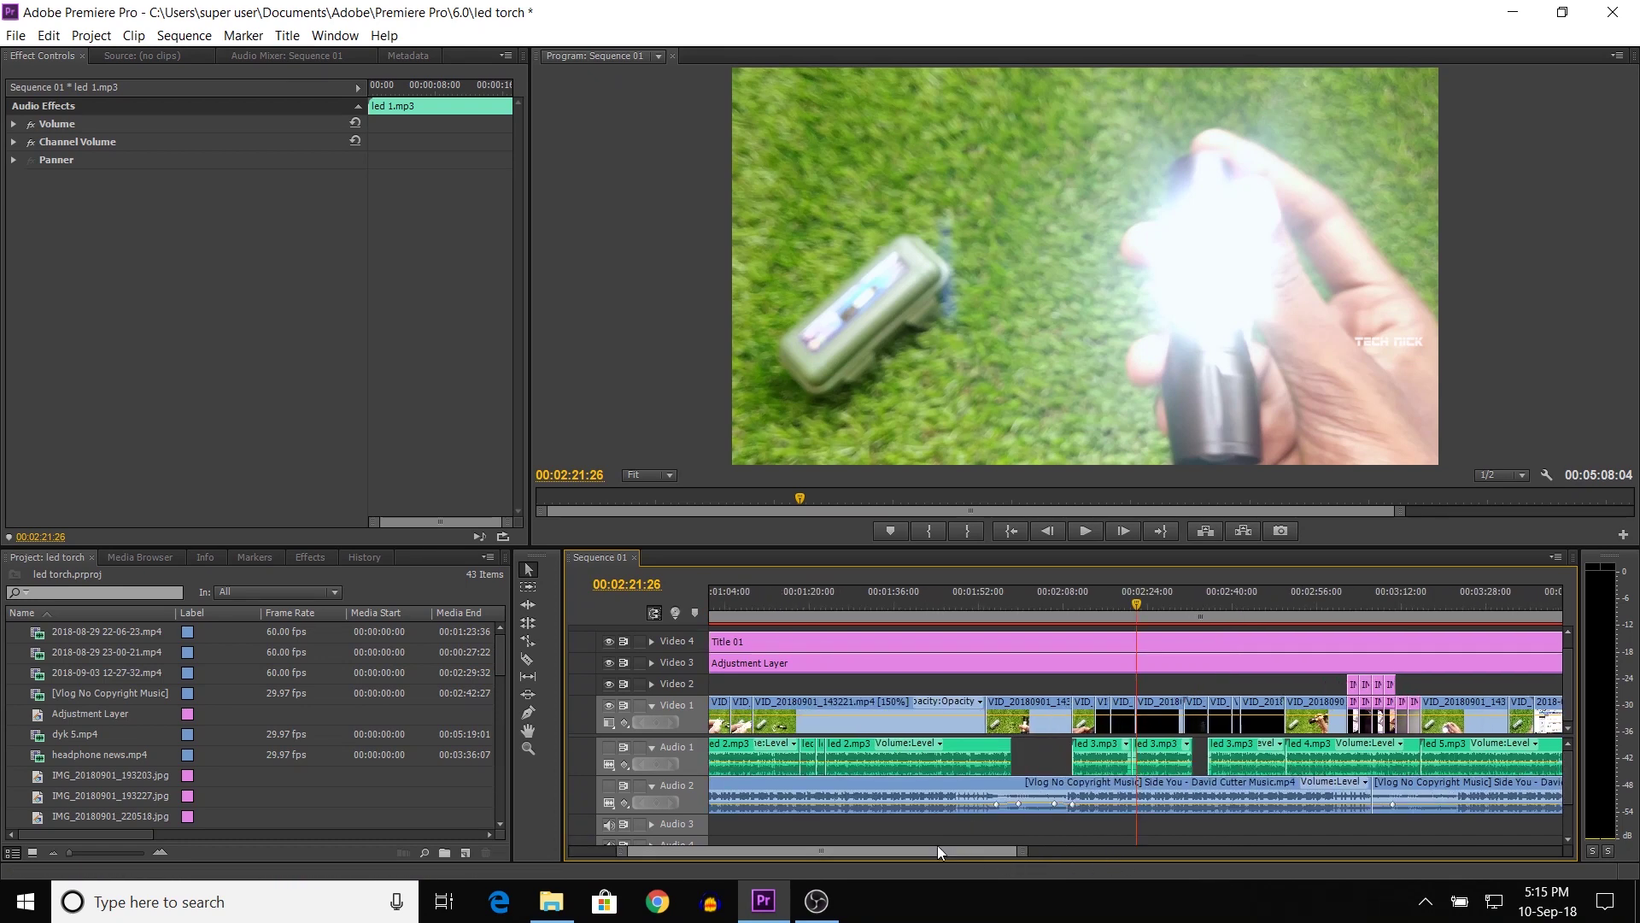
{"action": "scroll", "coordinate": [900, 856], "scroll_direction": "up", "scroll_amount": 2}
Compare the VID_20180901_143221 and led 2.mp3 effects, then jump to the earlier led 2.mp3 at 00:00:43.
{"action": "left_click", "coordinate": [1177, 701]}
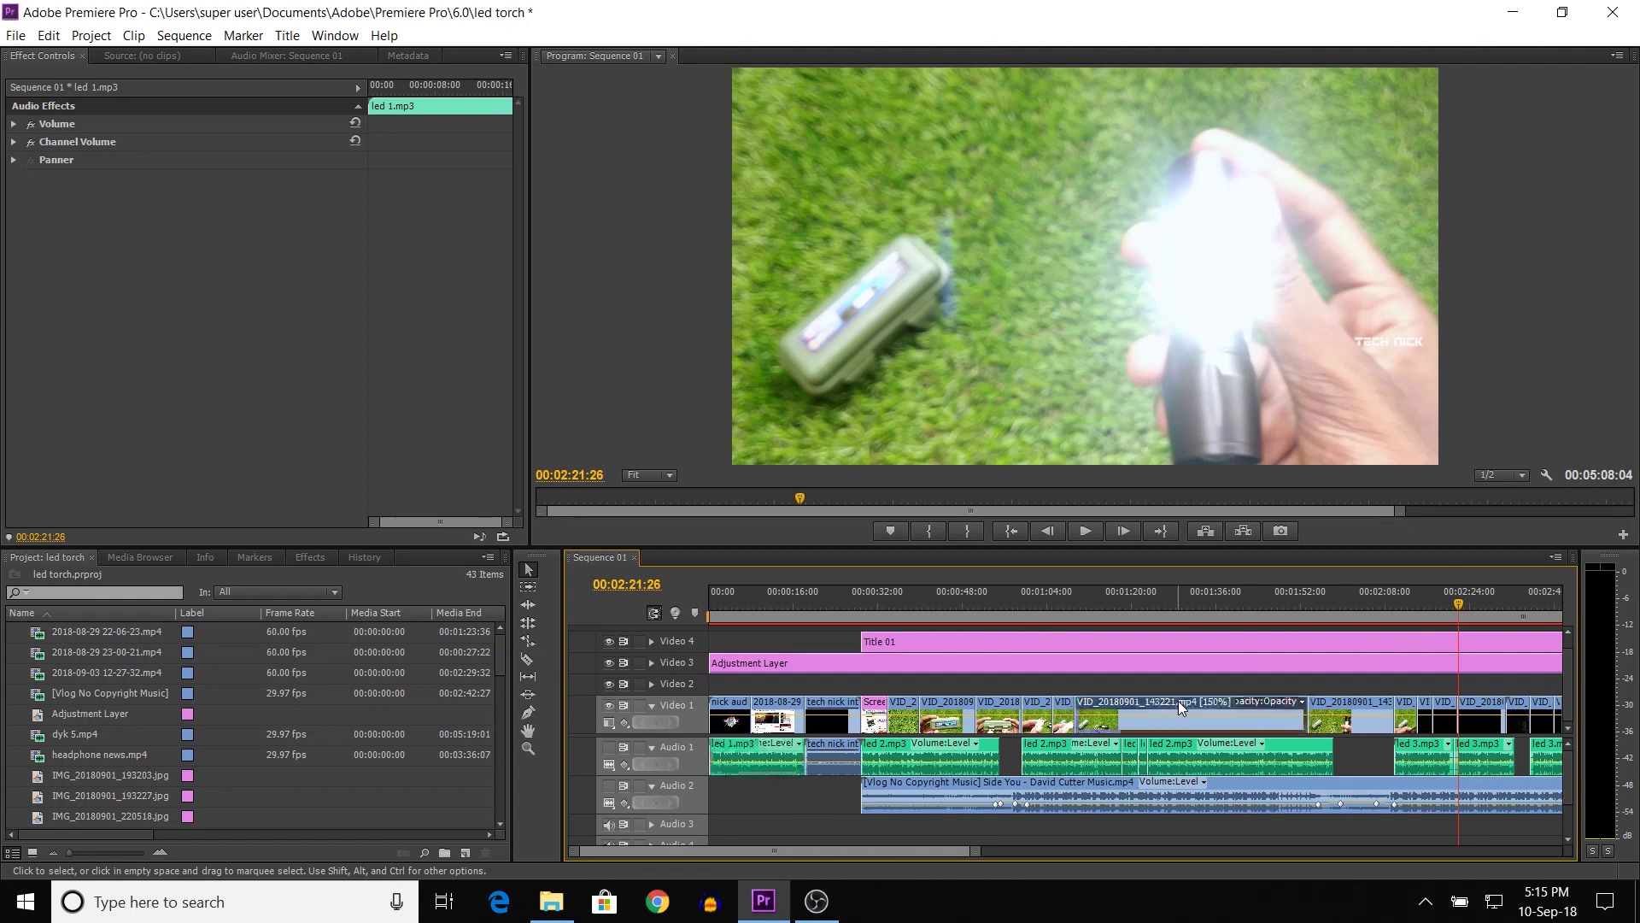
{"action": "left_click", "coordinate": [1187, 747]}
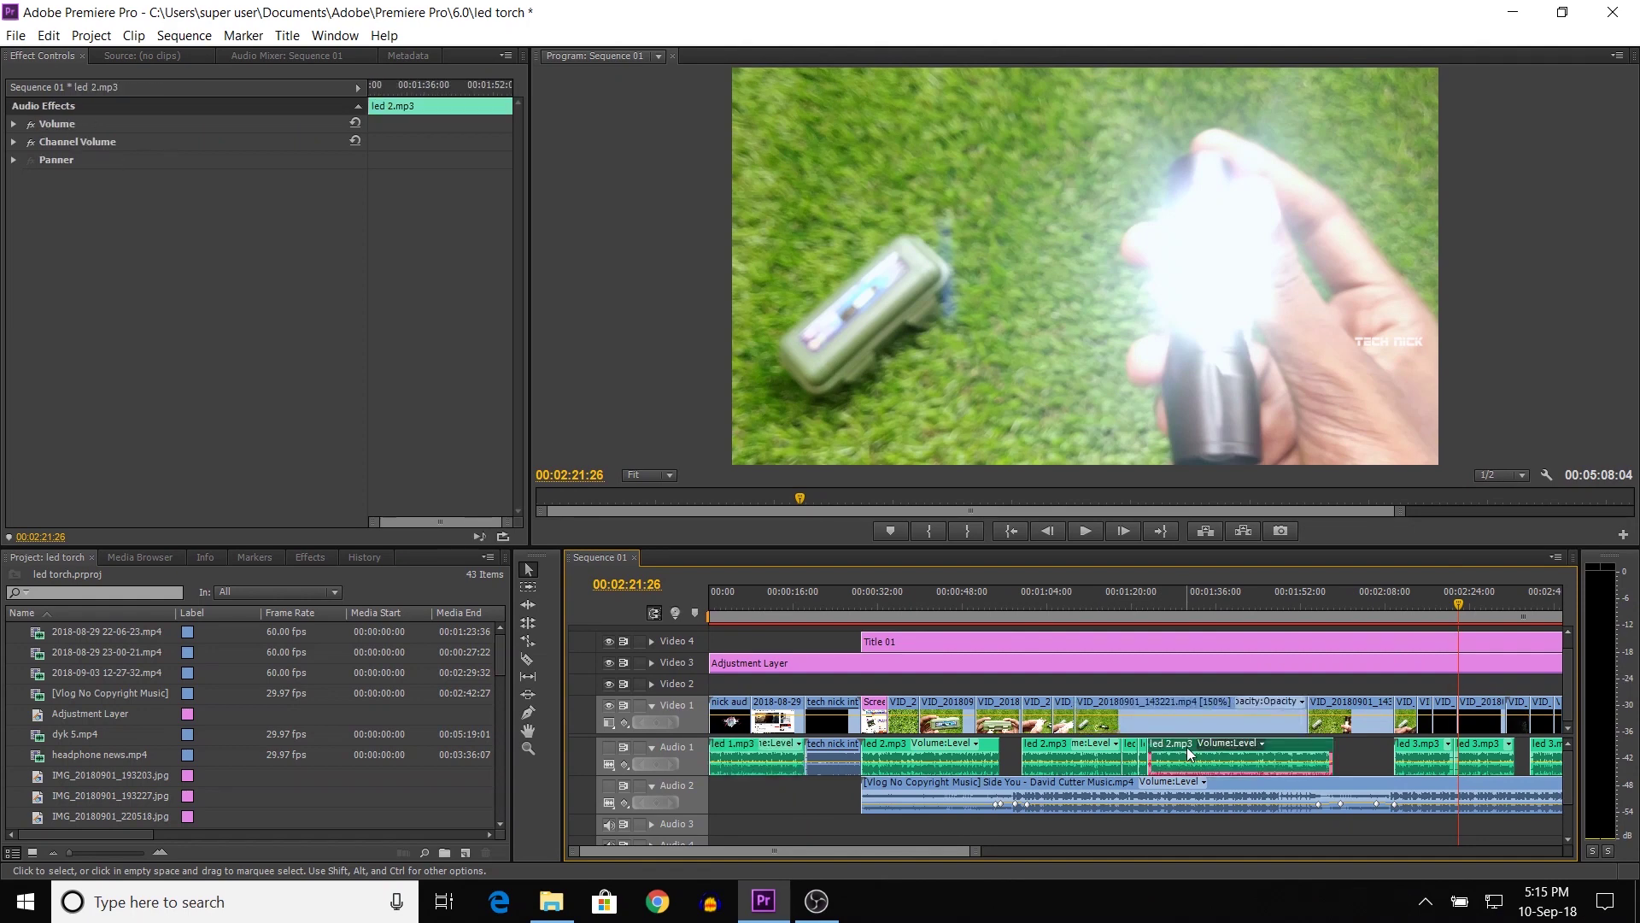
{"action": "left_click", "coordinate": [1206, 714]}
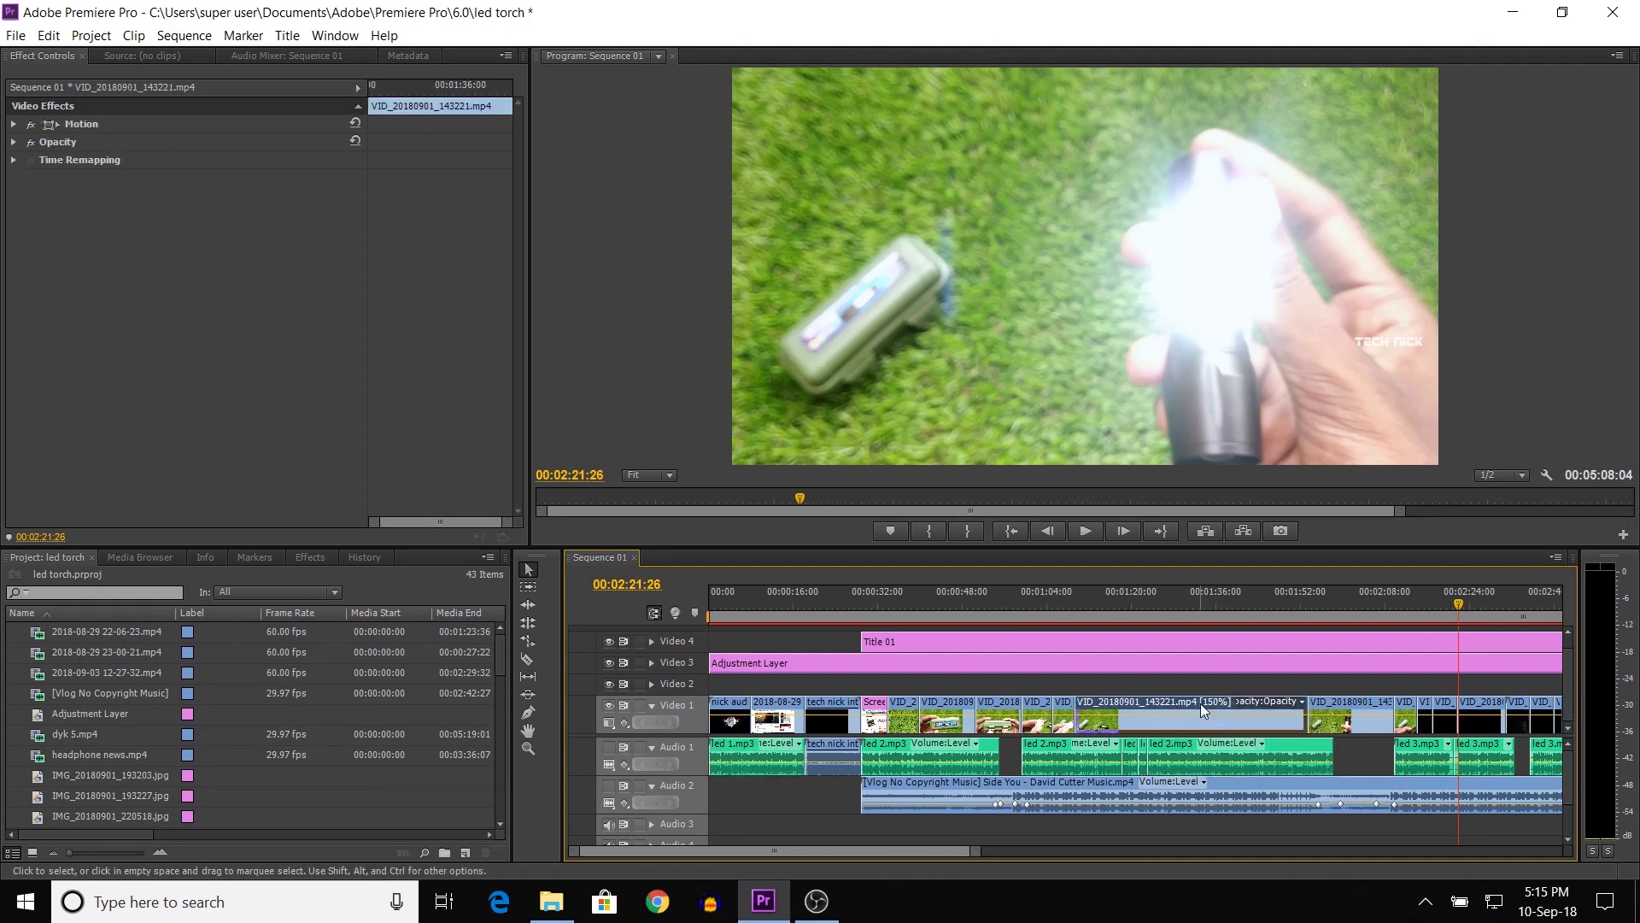
{"action": "left_click", "coordinate": [1204, 750]}
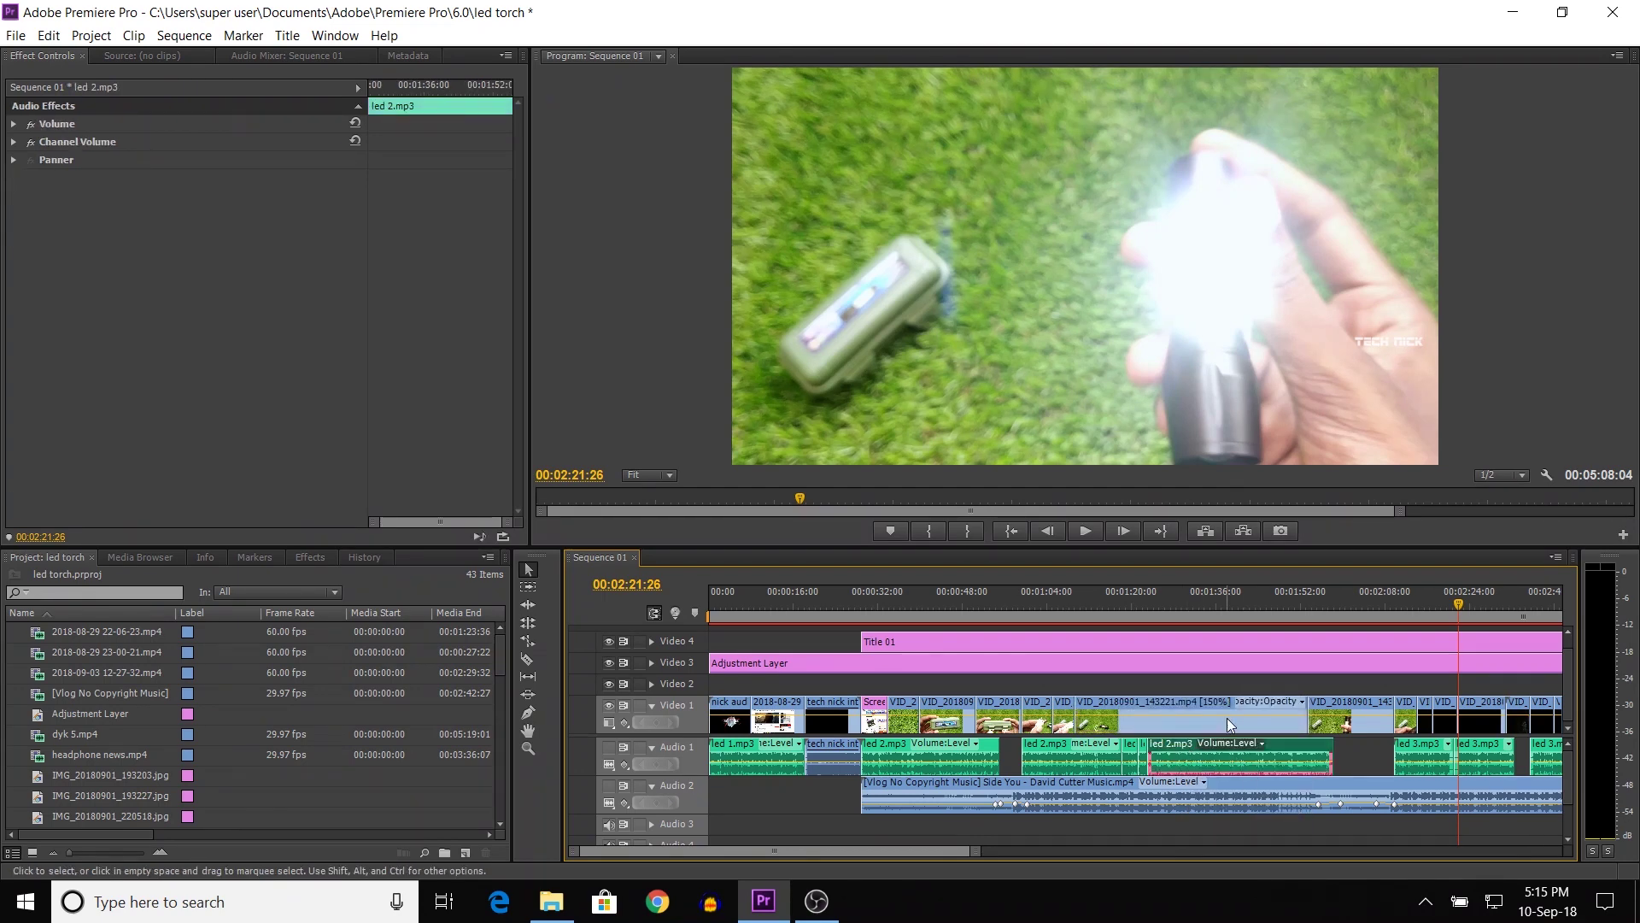
{"action": "left_click", "coordinate": [938, 756]}
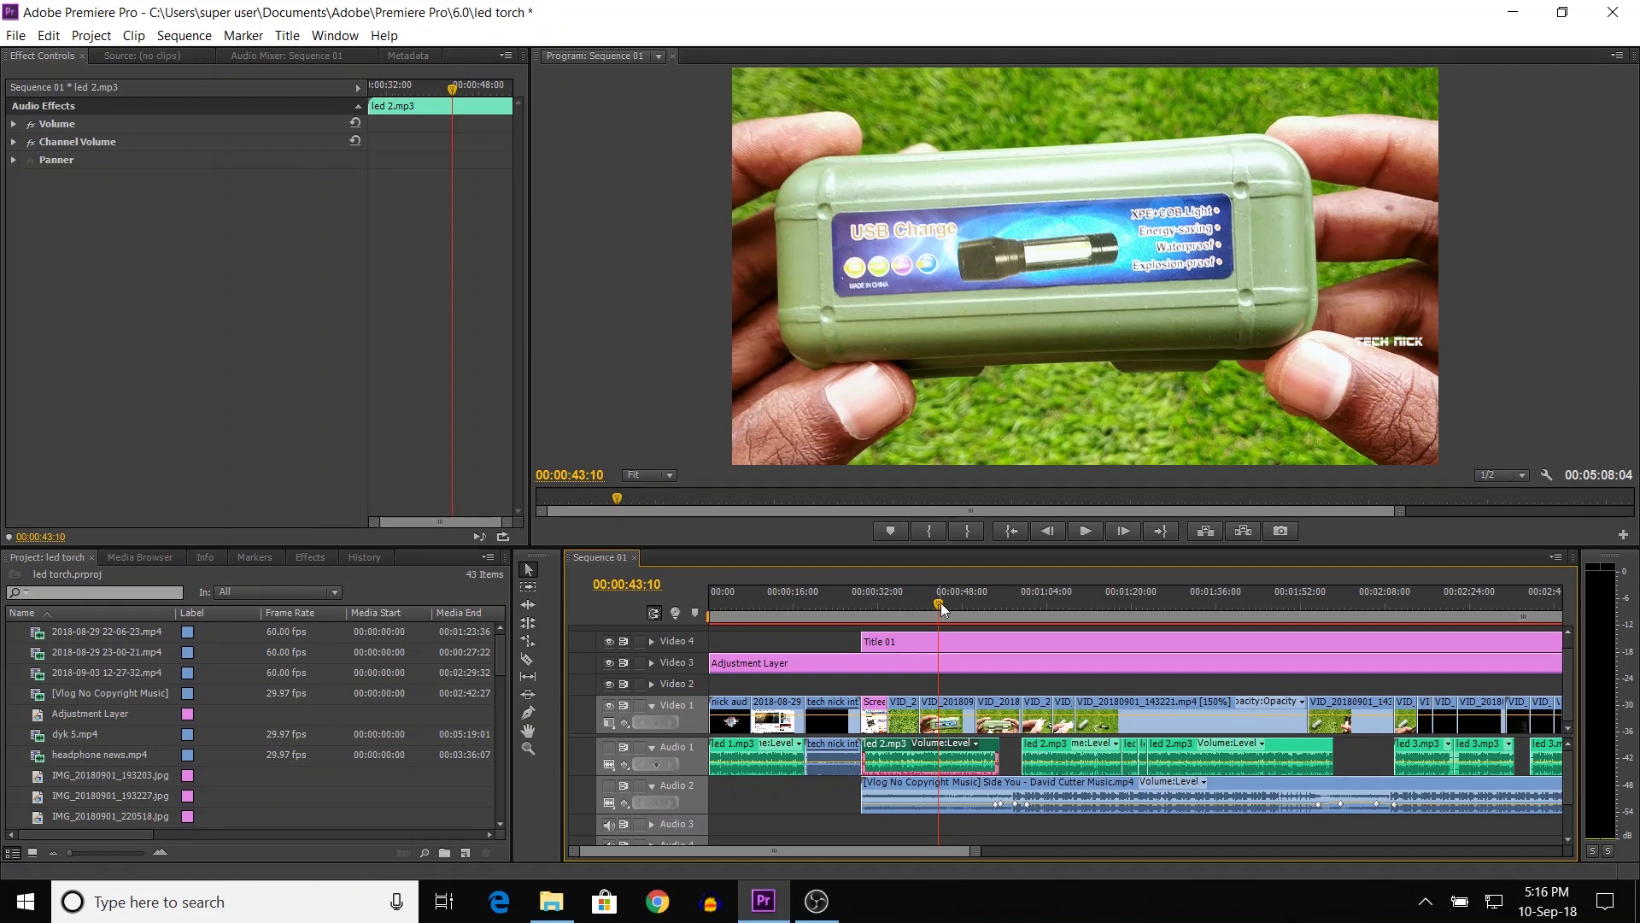
Zoom out to the whole sequence and select, then deselect, the Audio 1 clips.
{"action": "left_click_drag", "start_coordinate": [941, 602], "coordinate": [968, 602]}
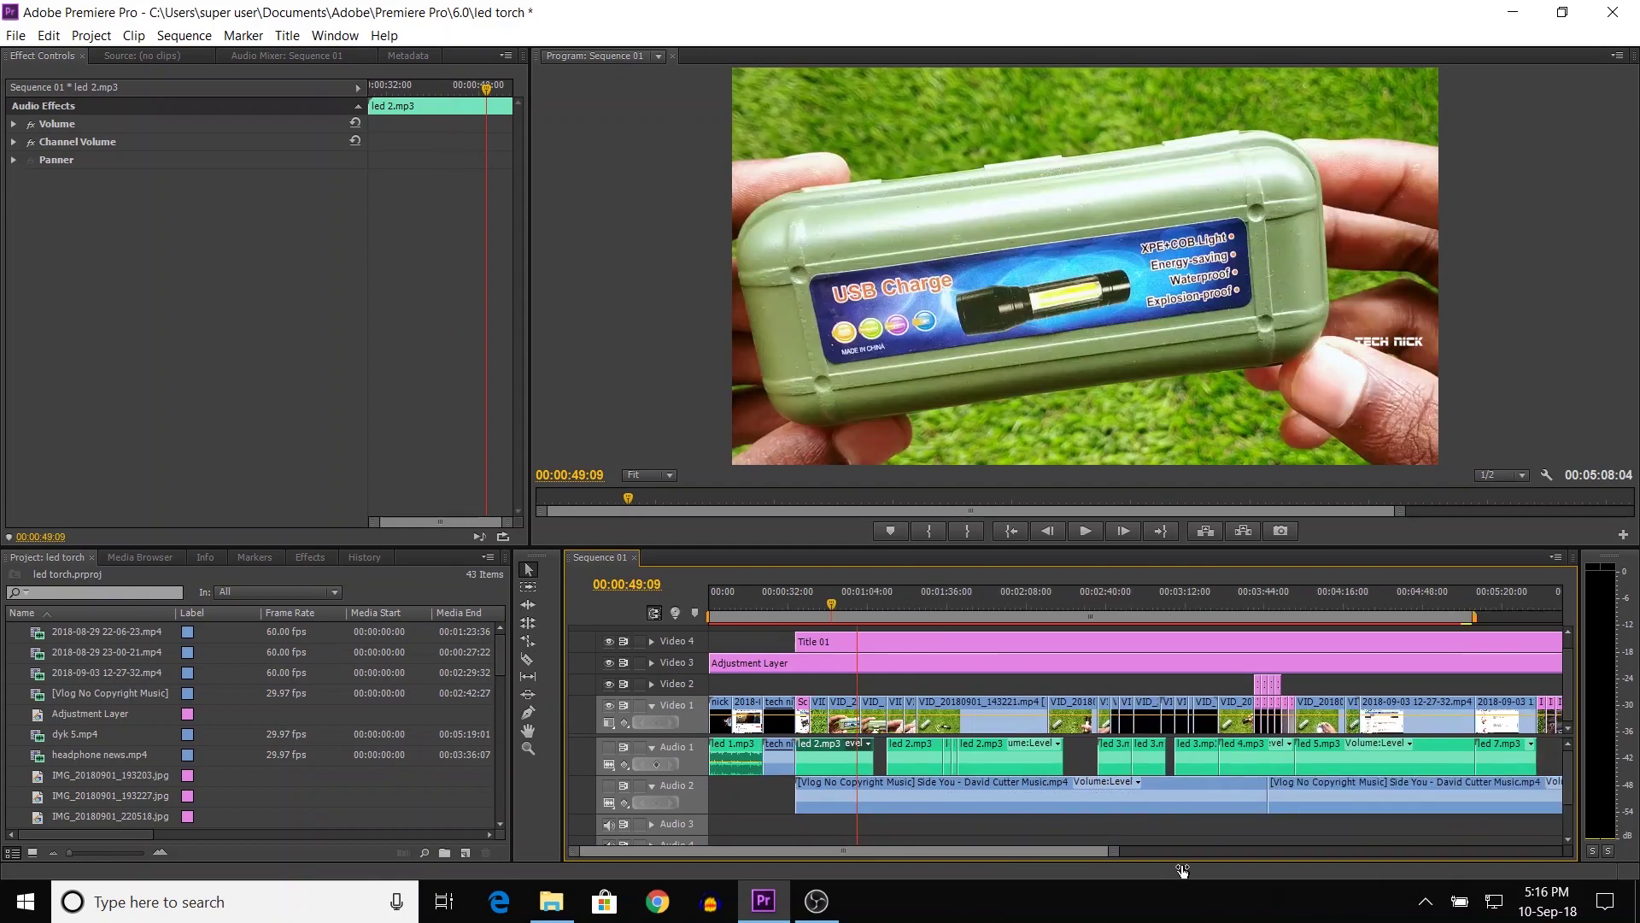
{"action": "key", "text": "backslash"}
{"action": "left_click_drag", "start_coordinate": [1442, 750], "coordinate": [725, 749]}
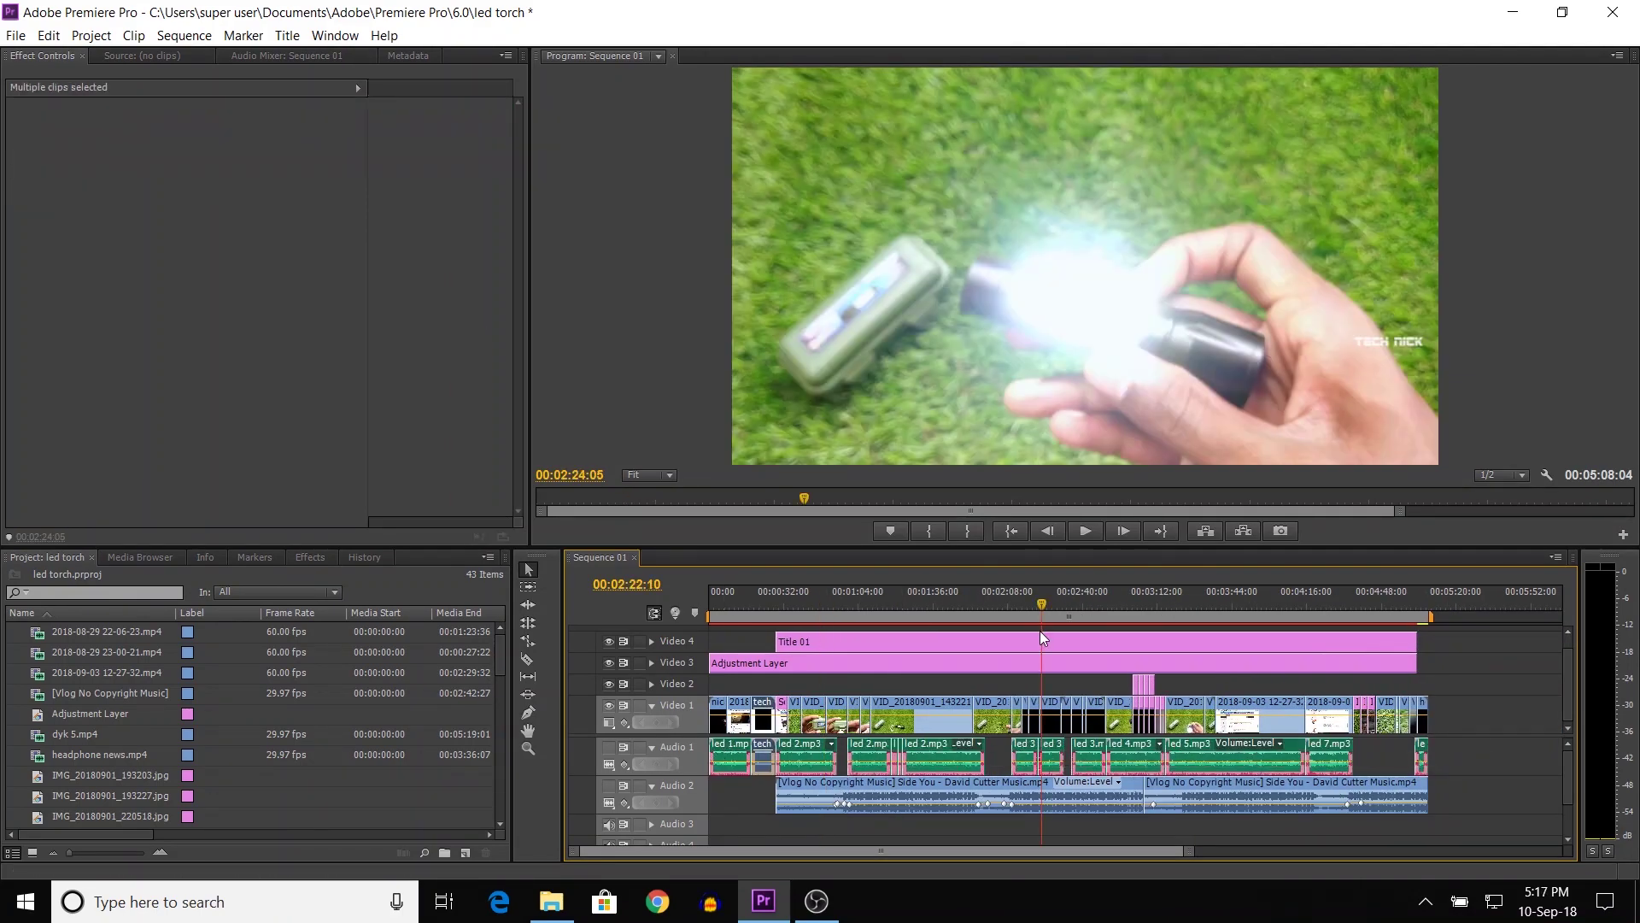
{"action": "left_click", "coordinate": [730, 800]}
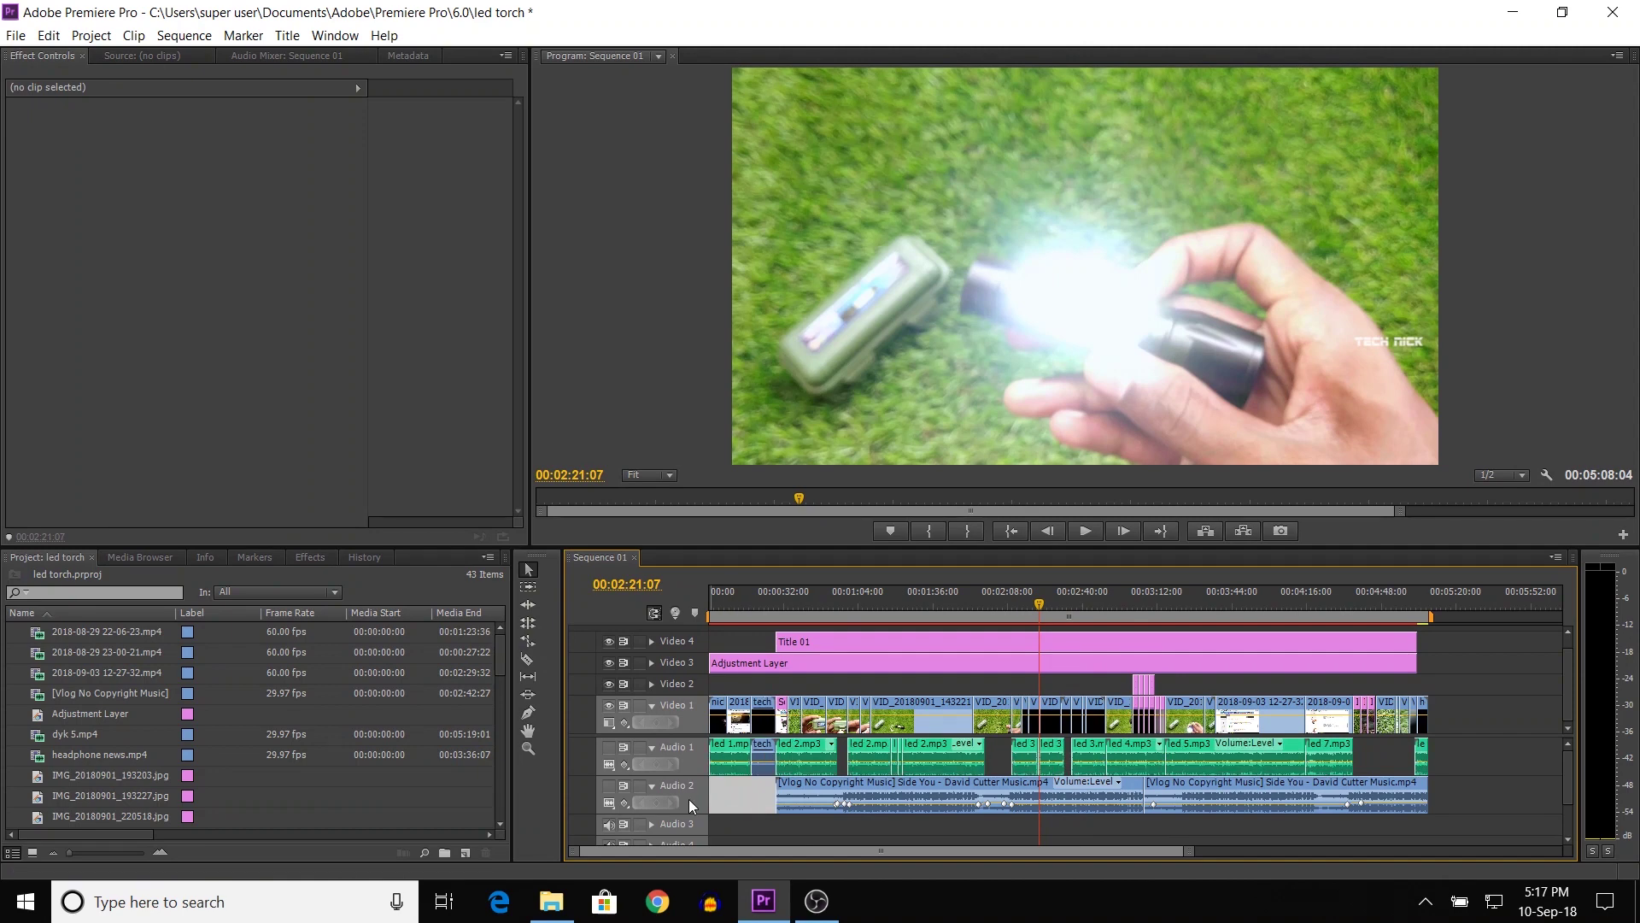
{"action": "left_click_drag", "start_coordinate": [1190, 851], "coordinate": [980, 853]}
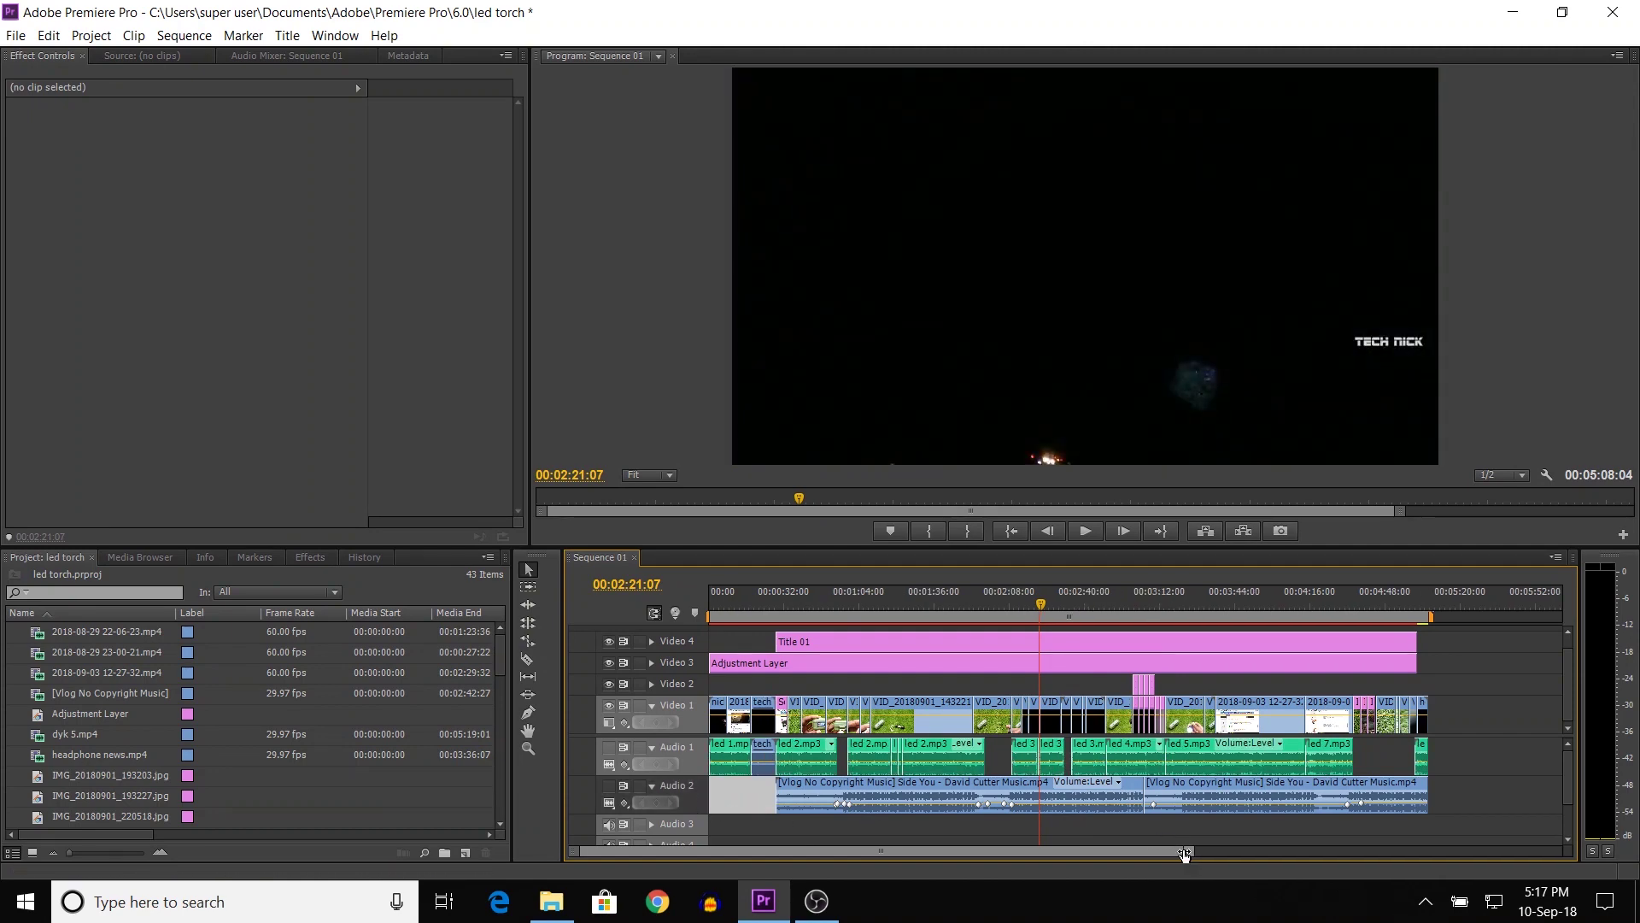
{"action": "key", "text": "Up"}
Toggle the Audio 1 and Audio 2 track outputs and play from the music's start.
{"action": "left_click", "coordinate": [608, 786]}
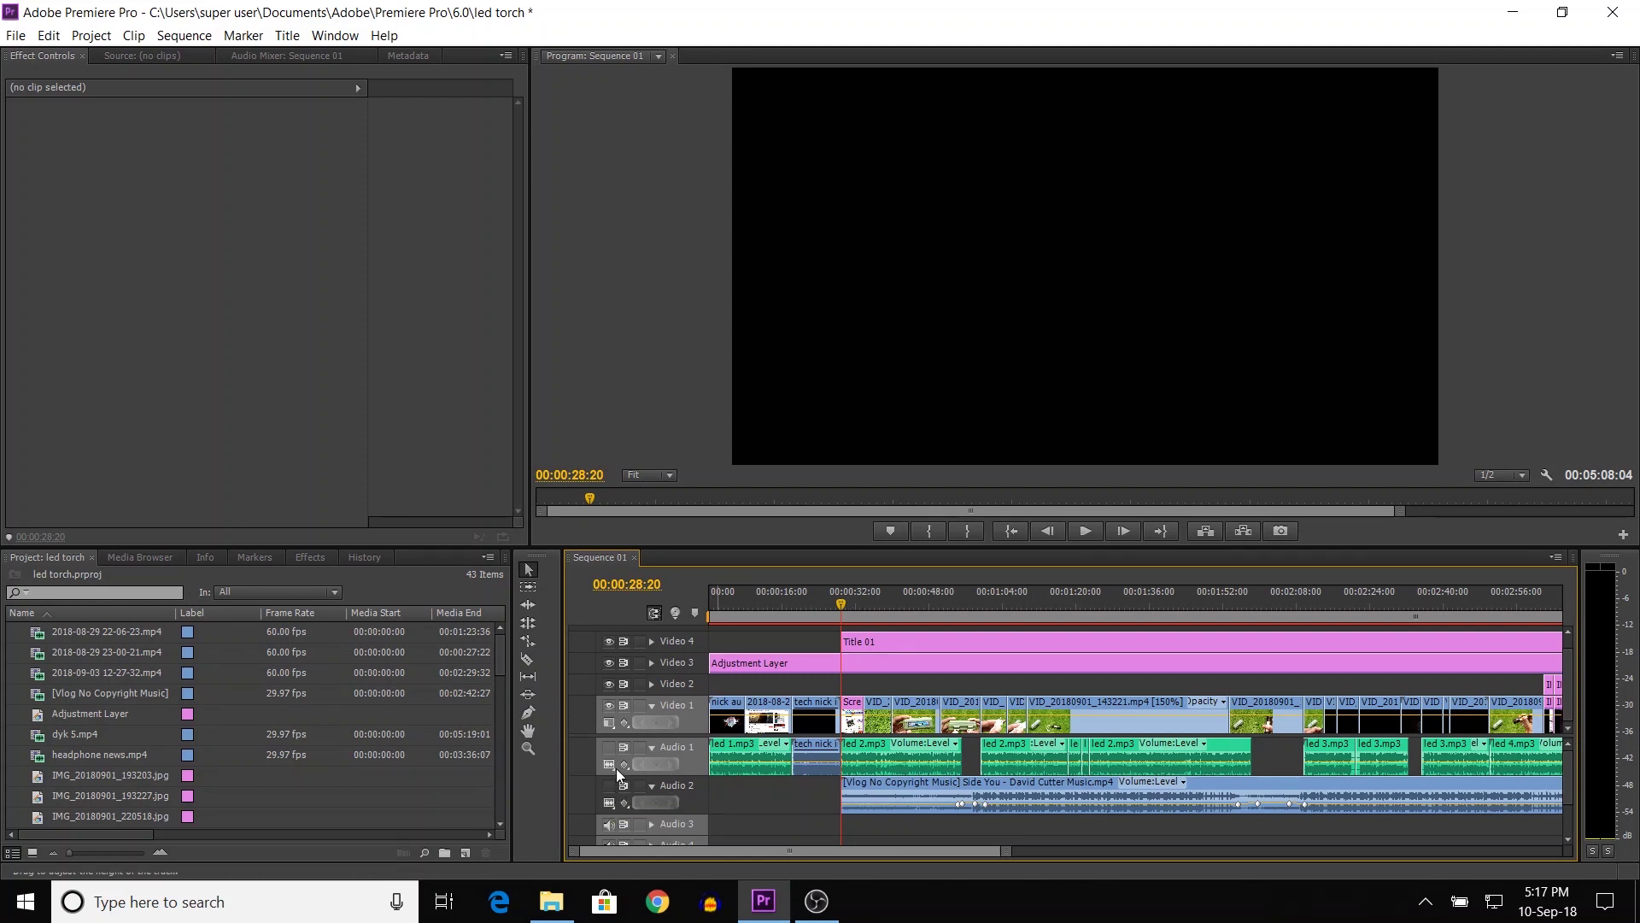
{"action": "left_click", "coordinate": [608, 746]}
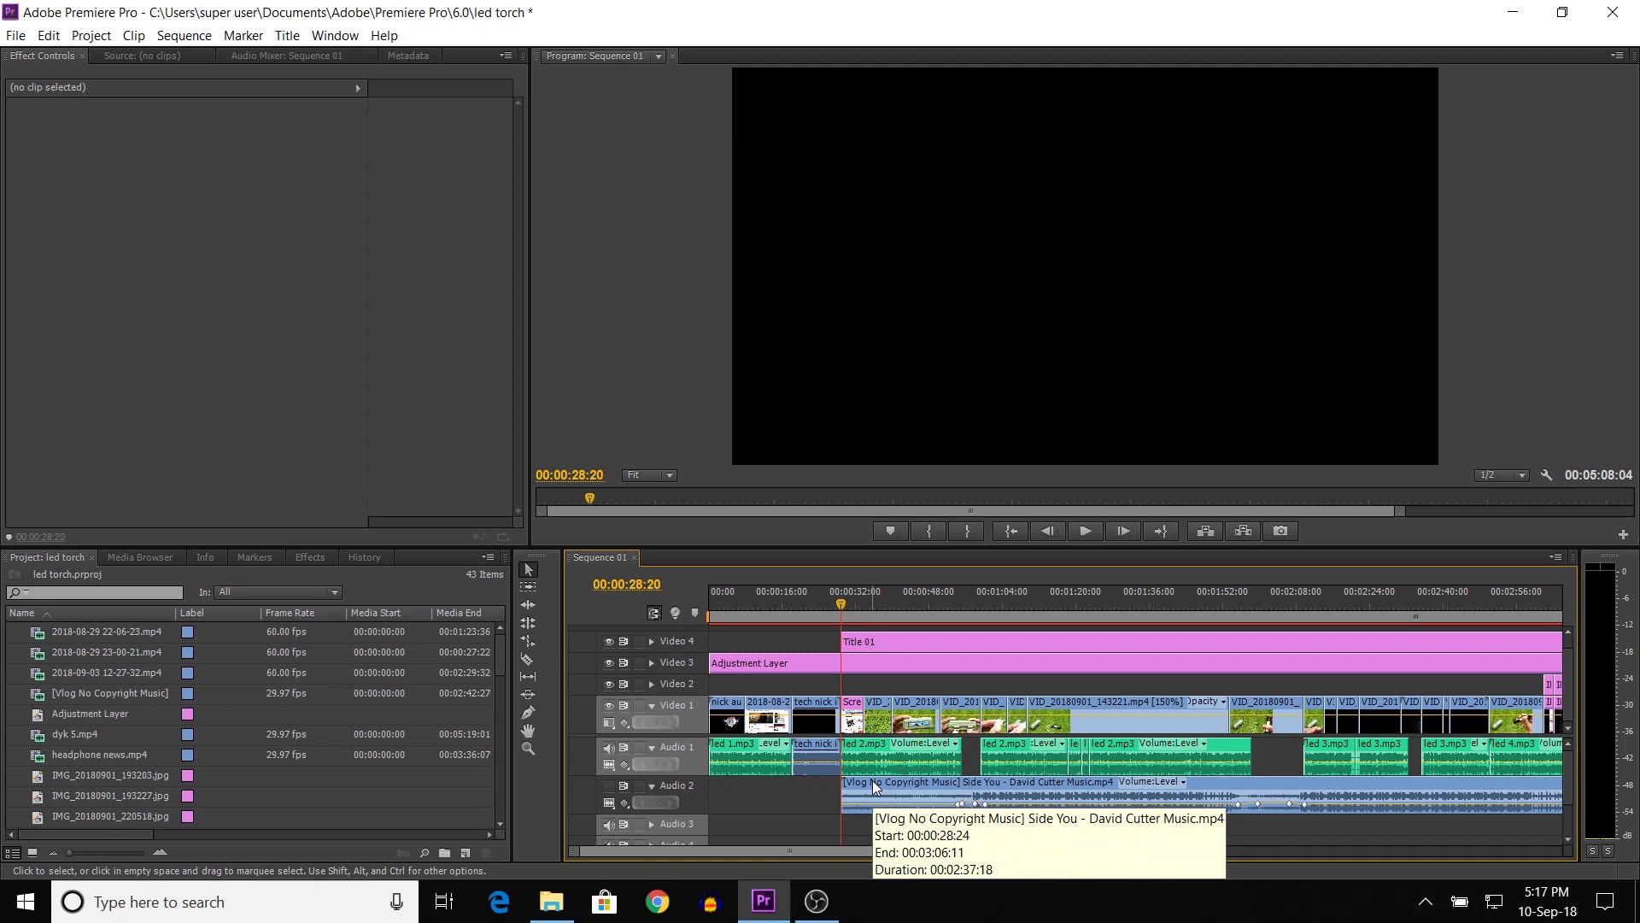
{"action": "key", "text": "space"}
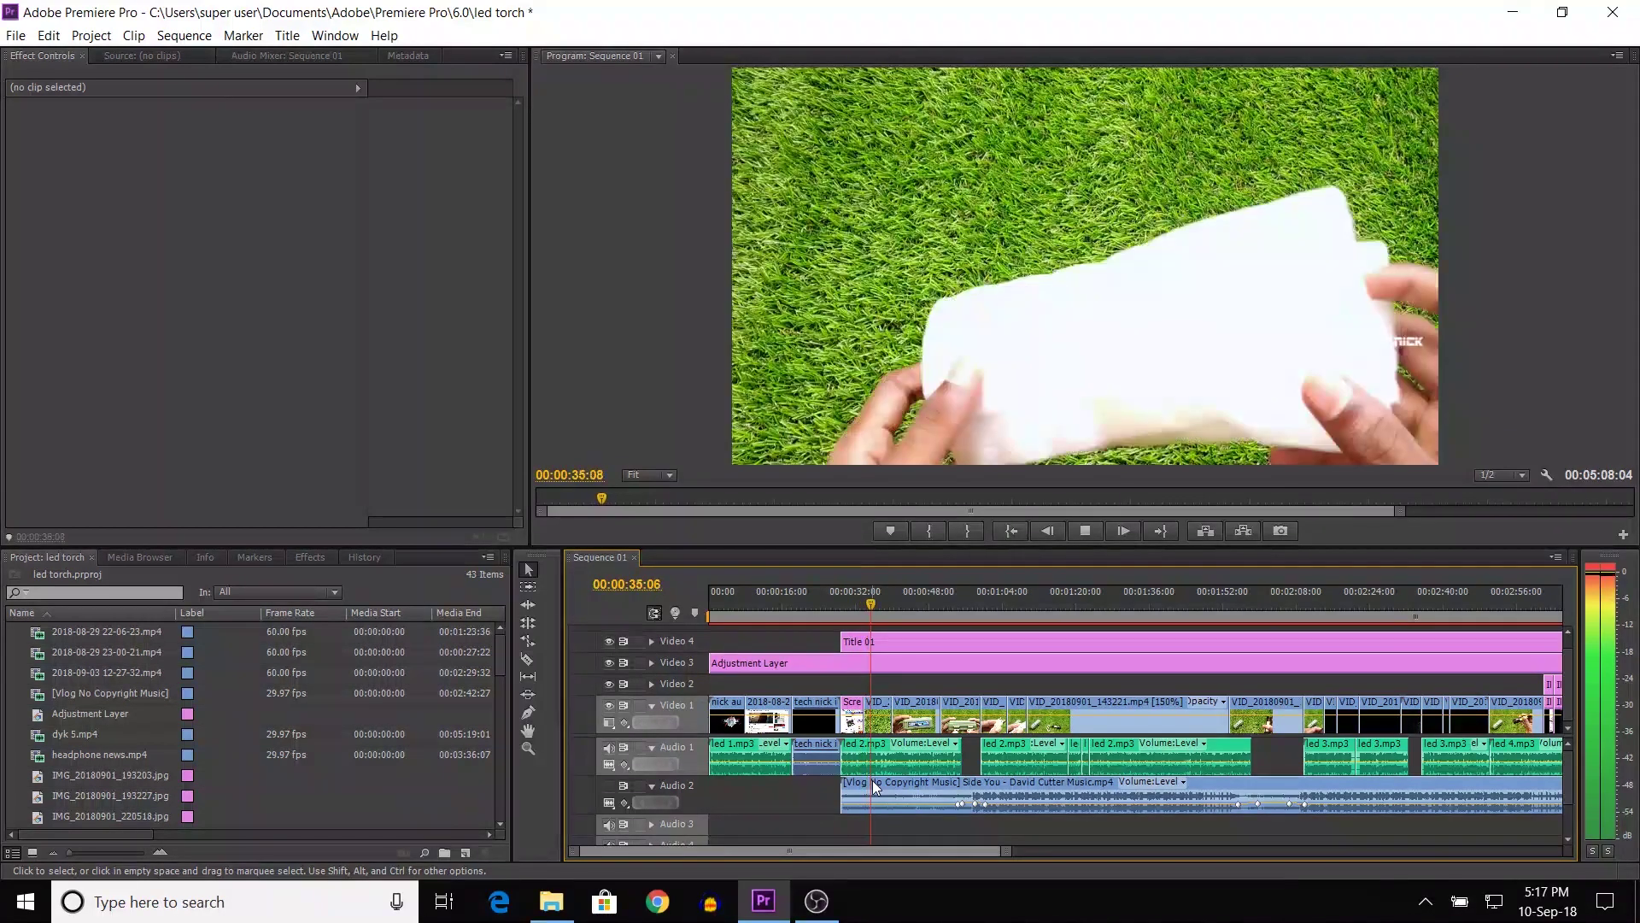
{"action": "key", "text": "Down"}
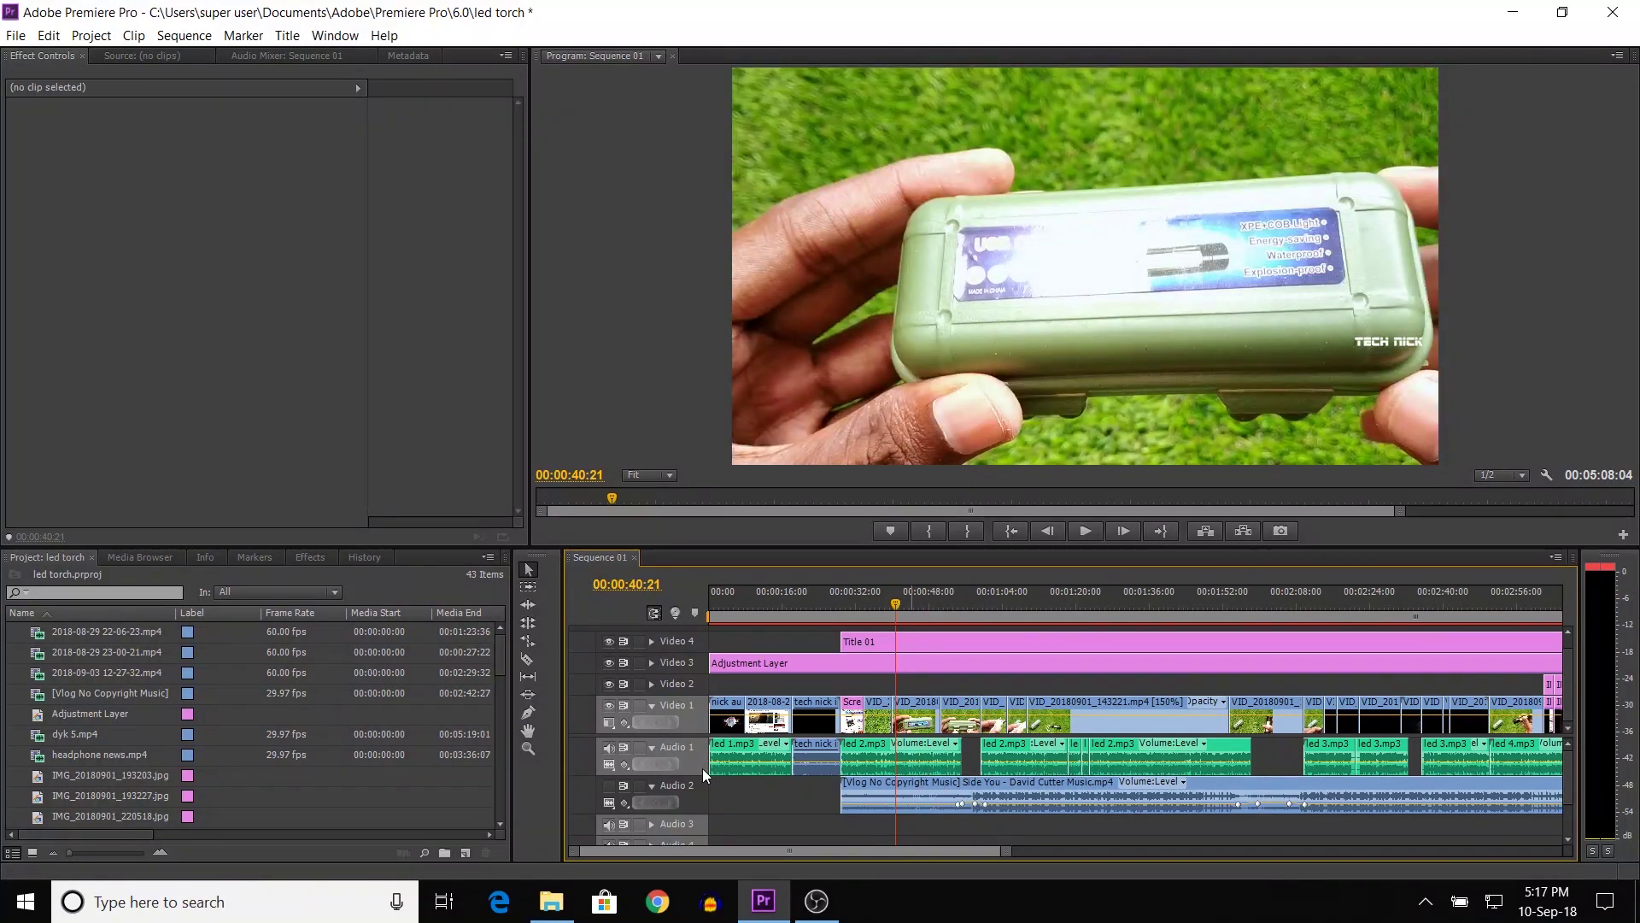
Mute the voiceover track, re-enable the music track, and play from about 00:00:29.
{"action": "left_click", "coordinate": [609, 747]}
{"action": "left_click", "coordinate": [608, 786]}
{"action": "left_click", "coordinate": [844, 605]}
{"action": "key", "text": "space"}
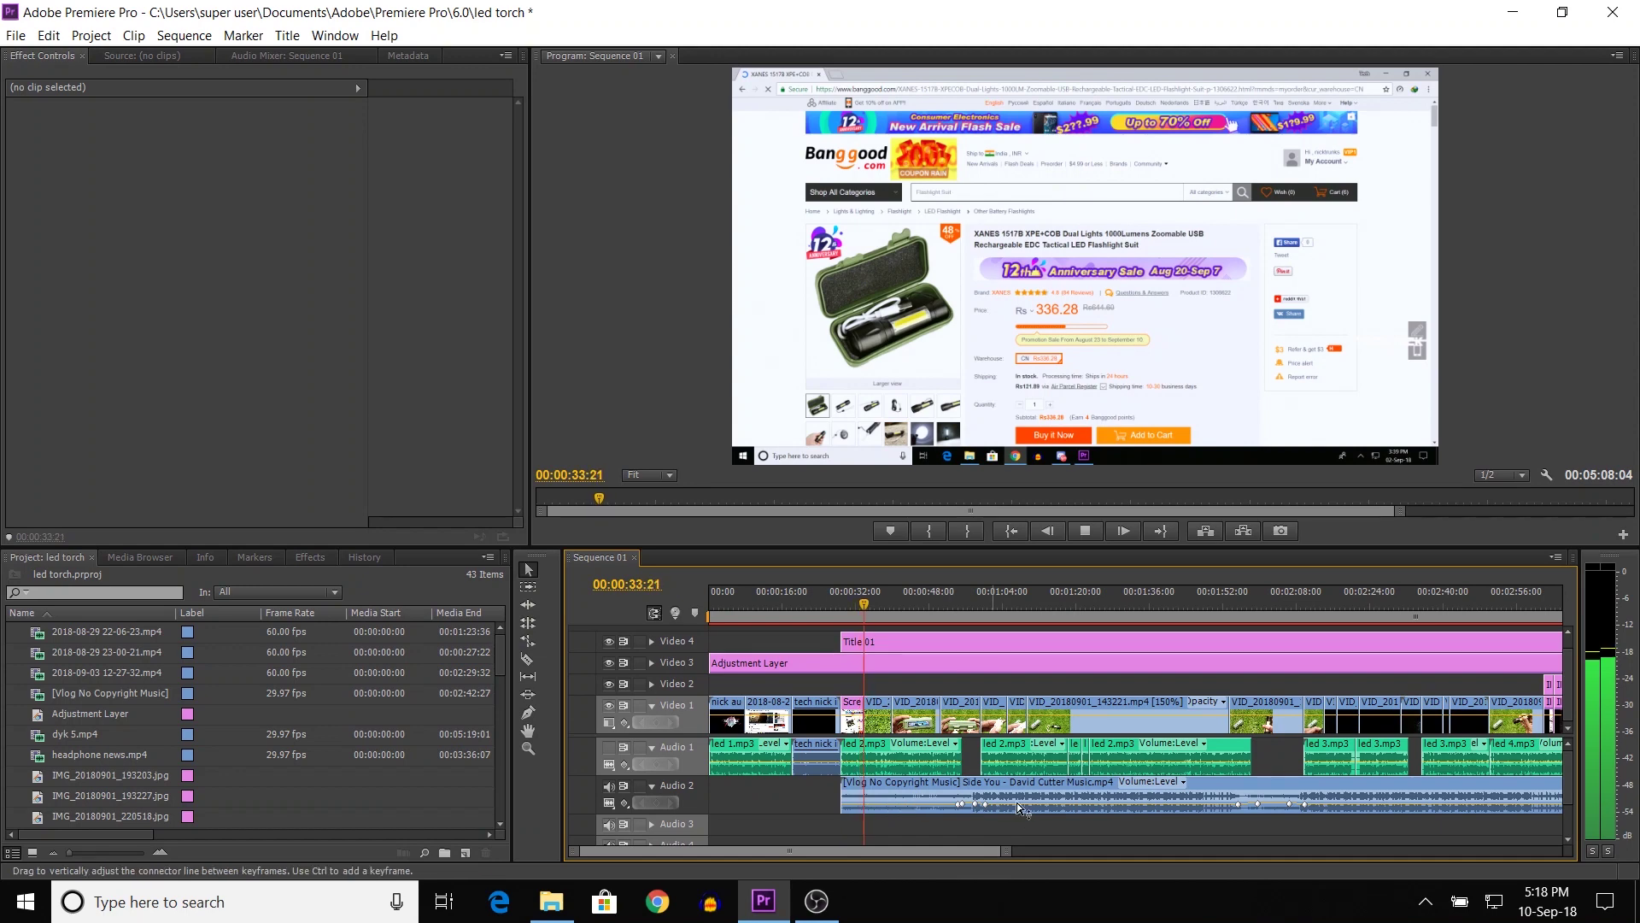
Stop playback and select the led 2.mp3 voiceover clip at 00:00:51:15.
{"action": "left_click_drag", "start_coordinate": [1008, 851], "coordinate": [1200, 852]}
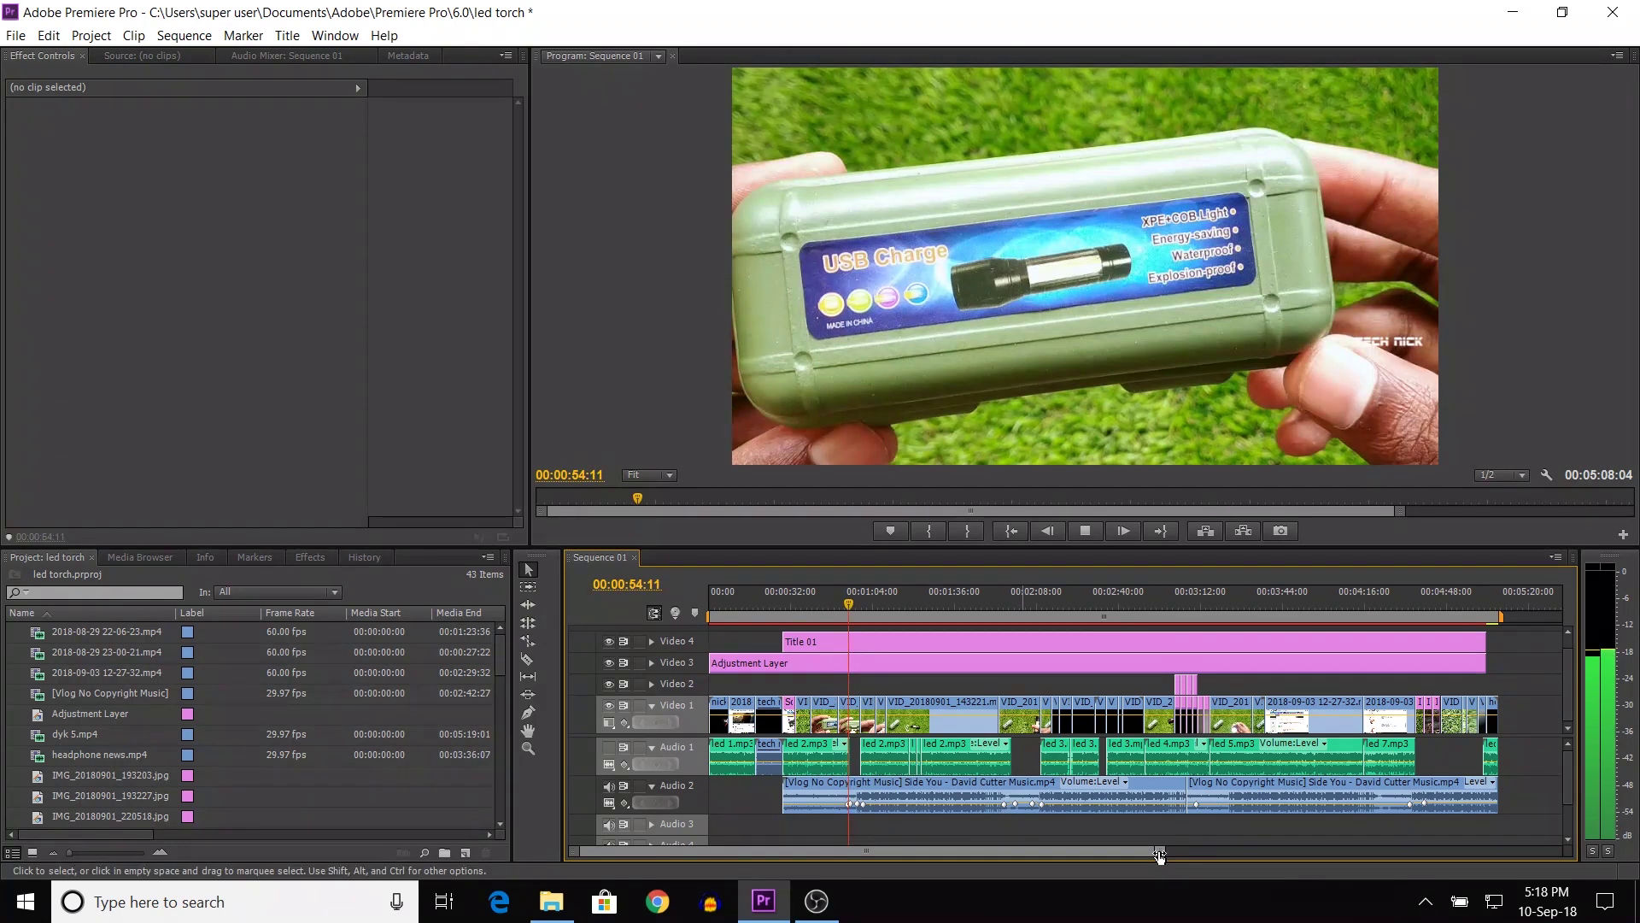
{"action": "left_click_drag", "start_coordinate": [1159, 852], "coordinate": [1144, 851]}
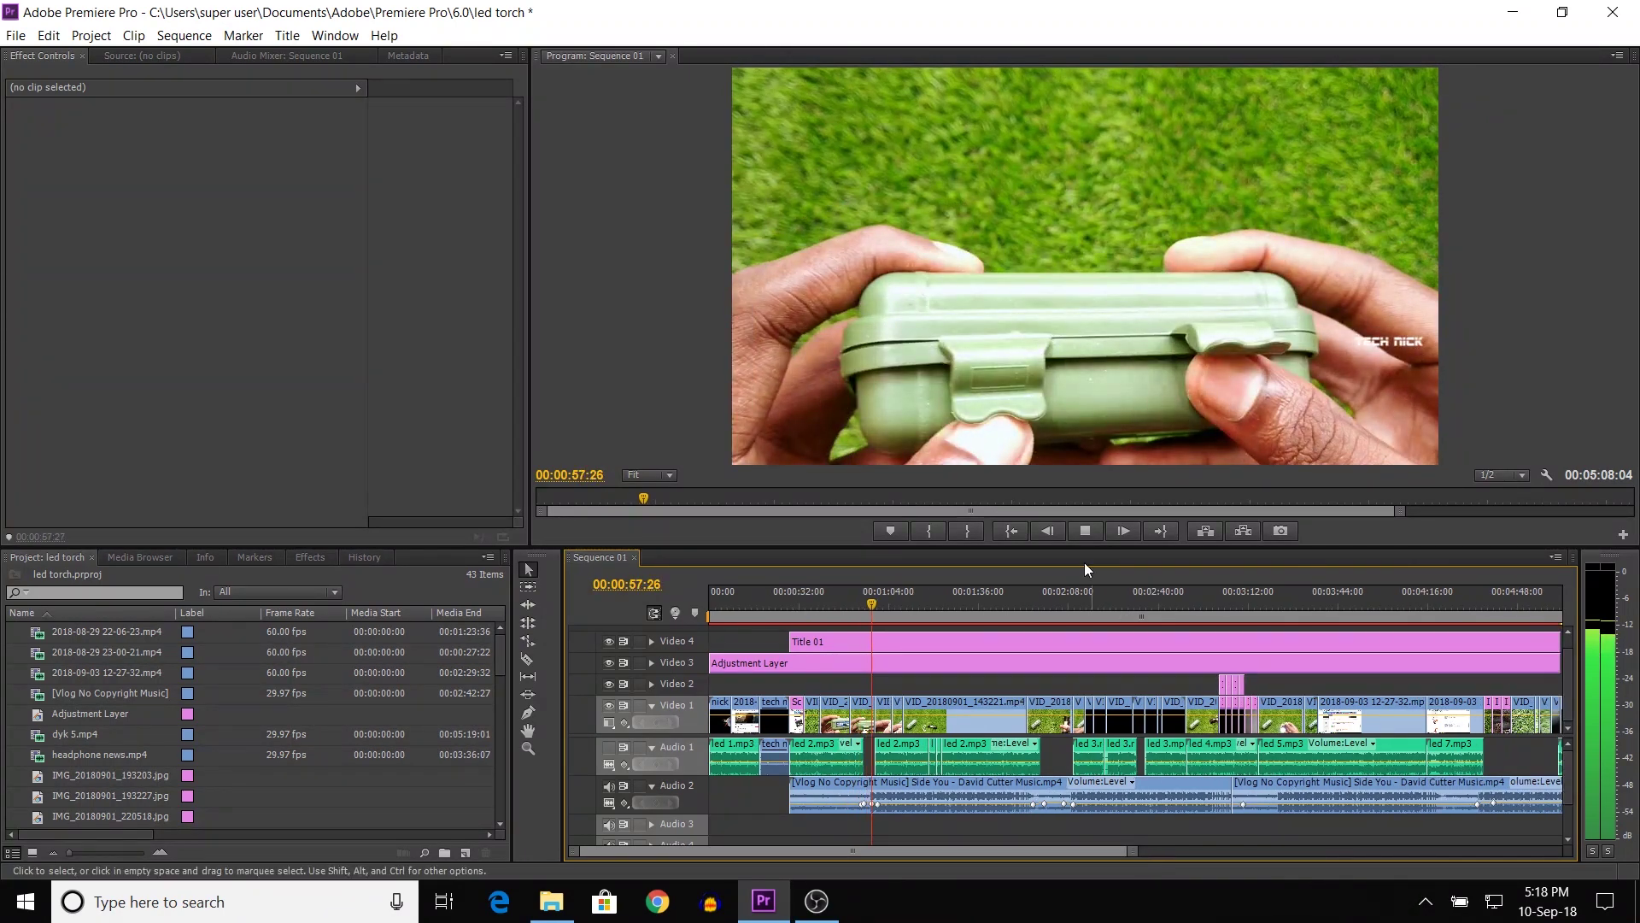
{"action": "left_click", "coordinate": [1085, 530]}
{"action": "key", "text": "equal"}
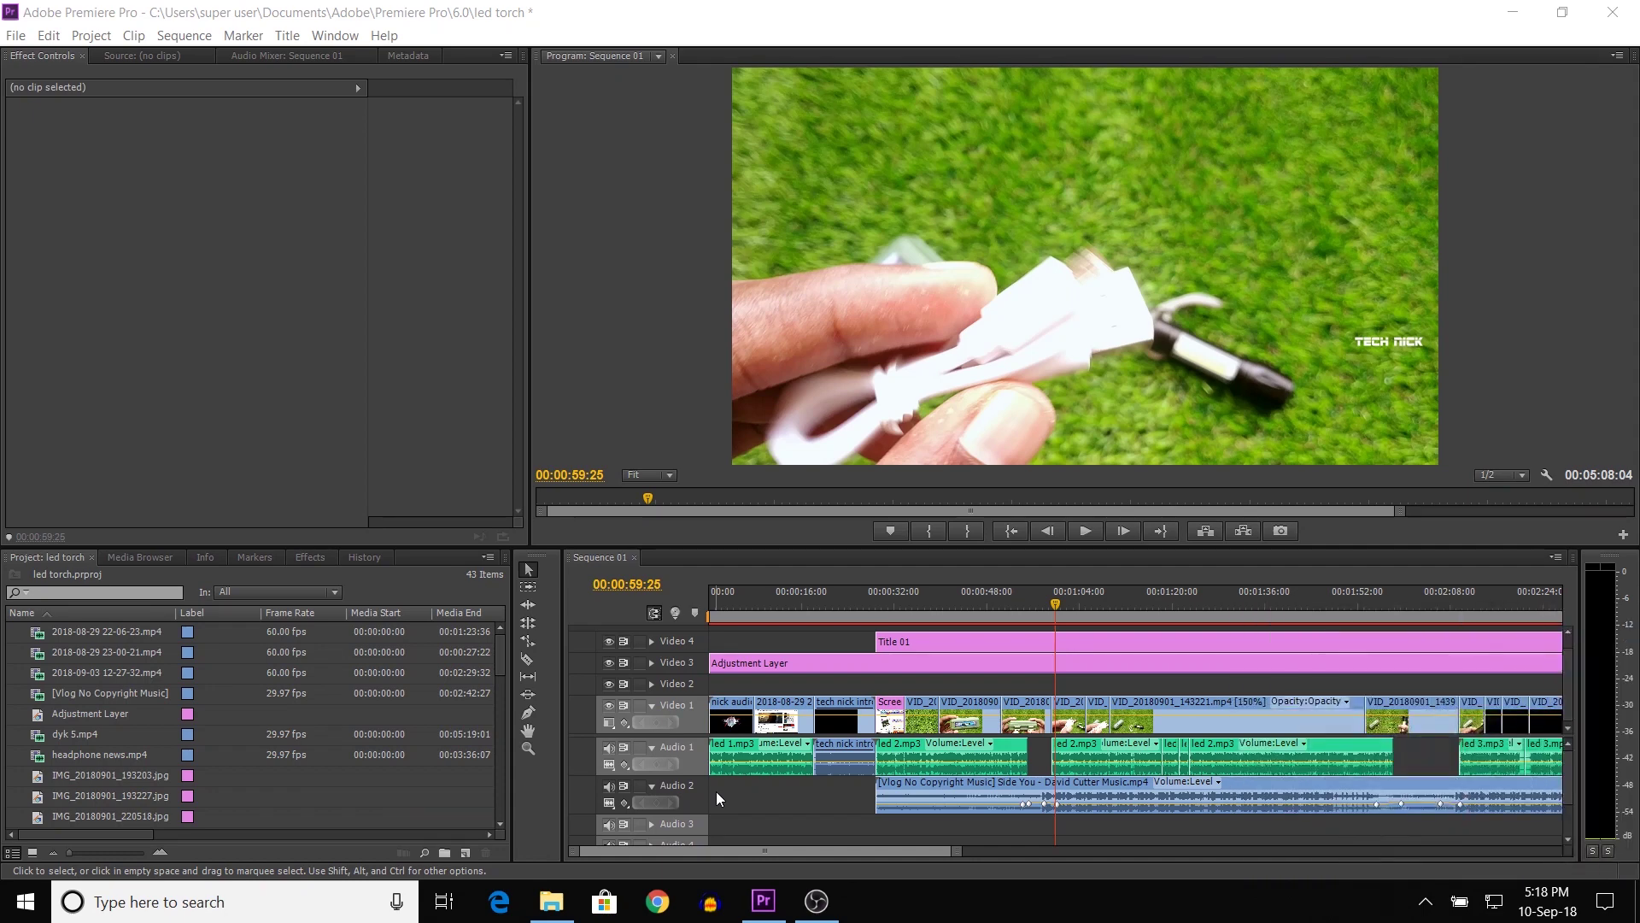
{"action": "left_click", "coordinate": [716, 791]}
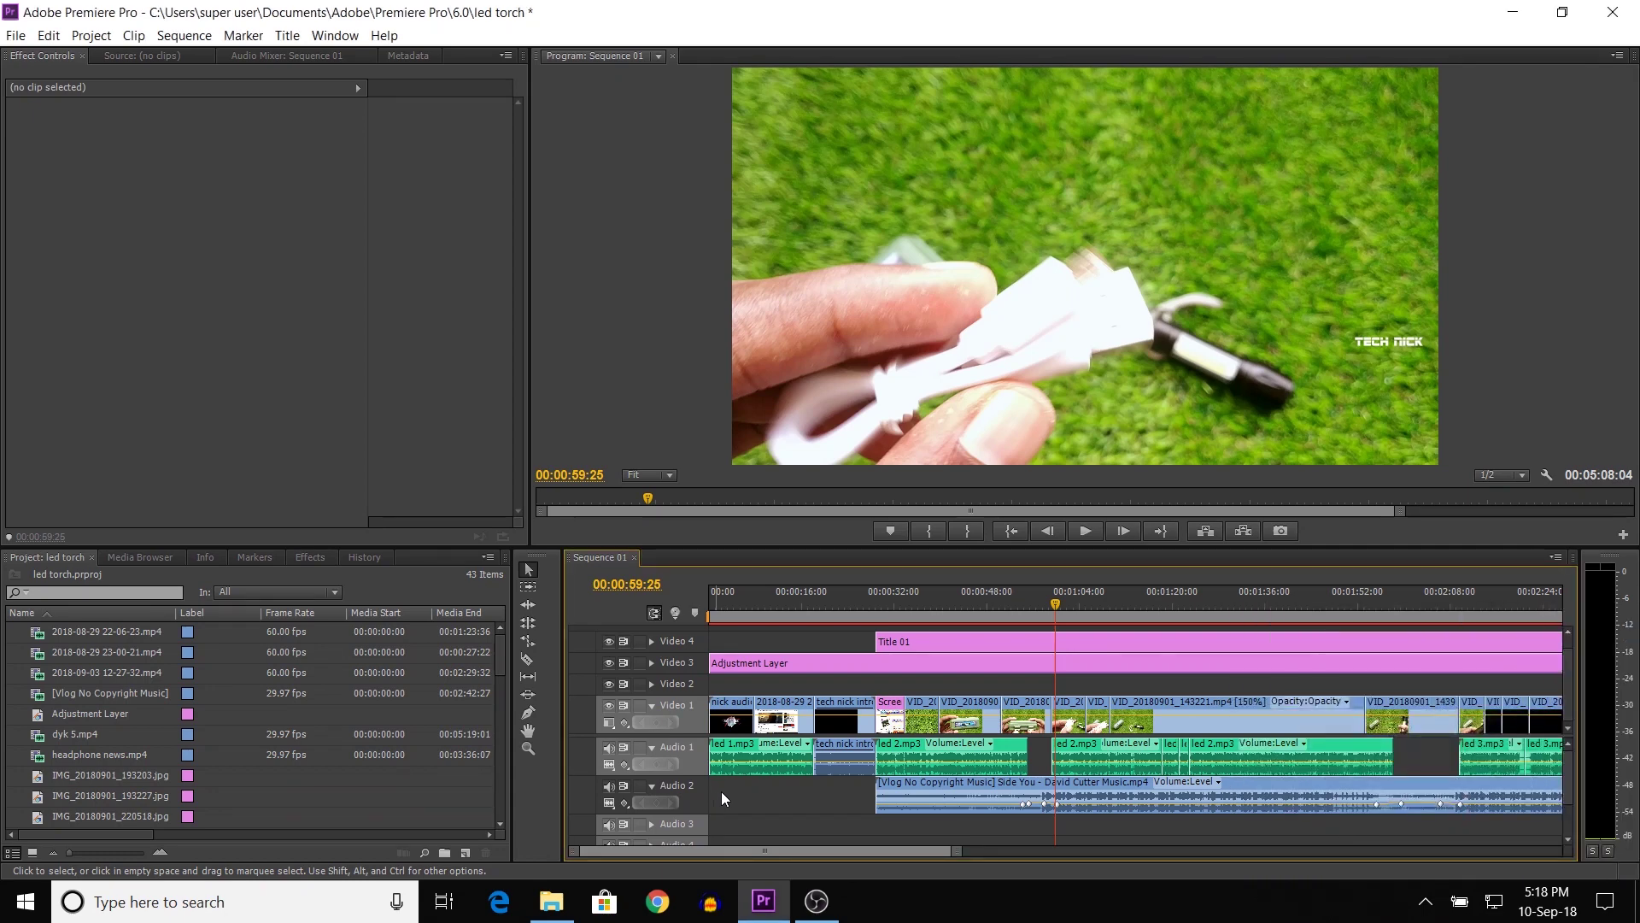
{"action": "left_click", "coordinate": [1007, 601]}
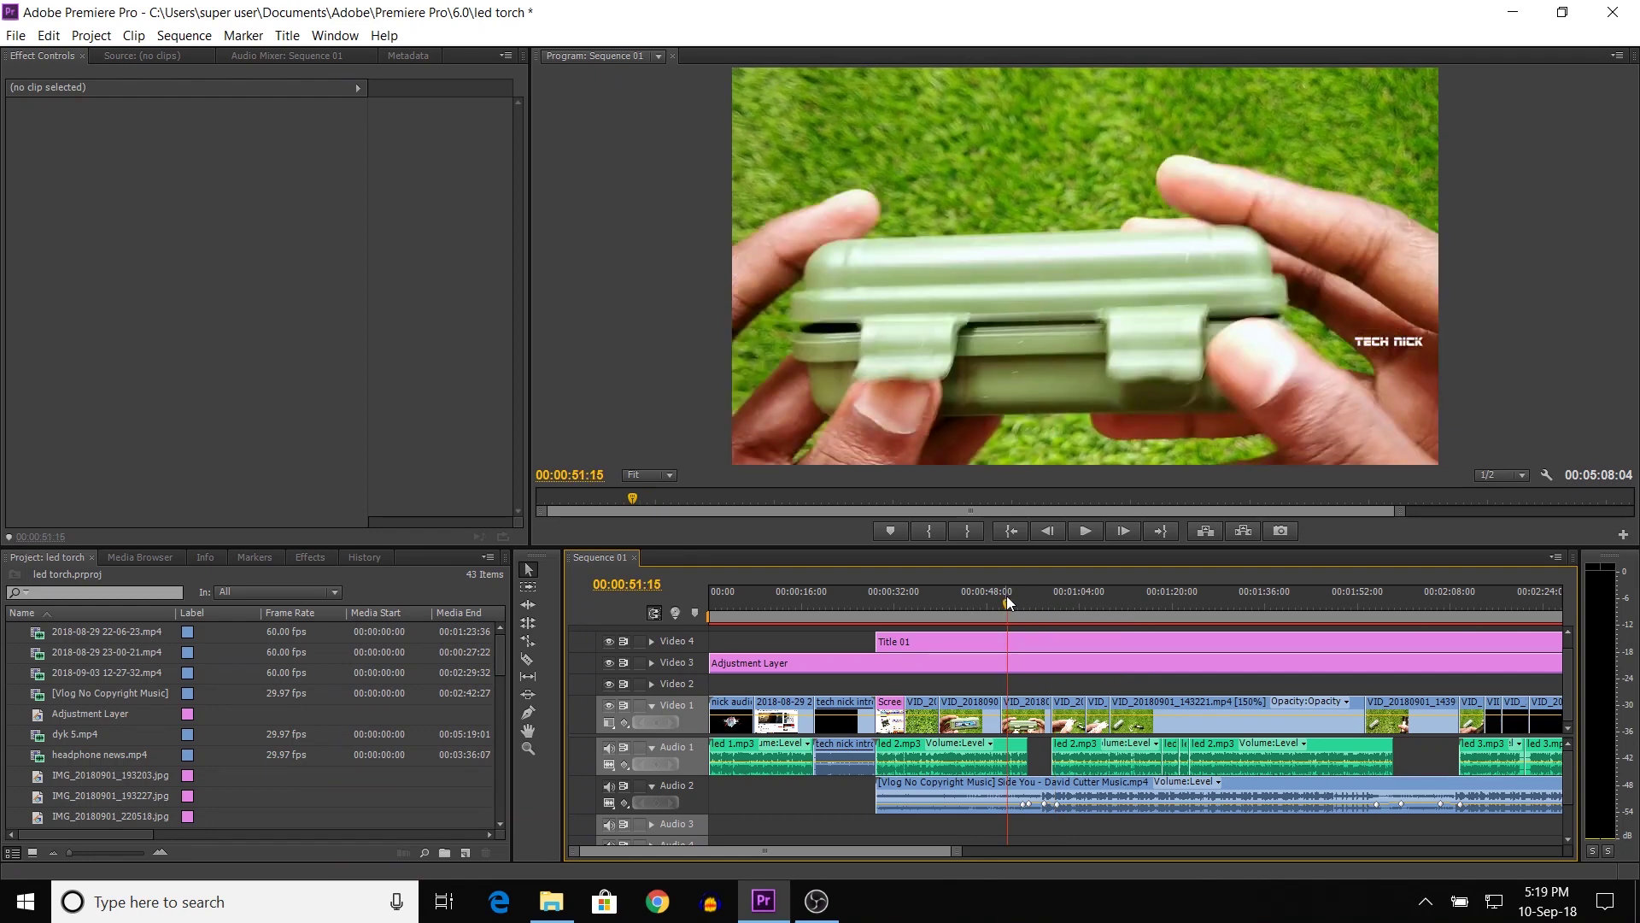
{"action": "left_click", "coordinate": [987, 761]}
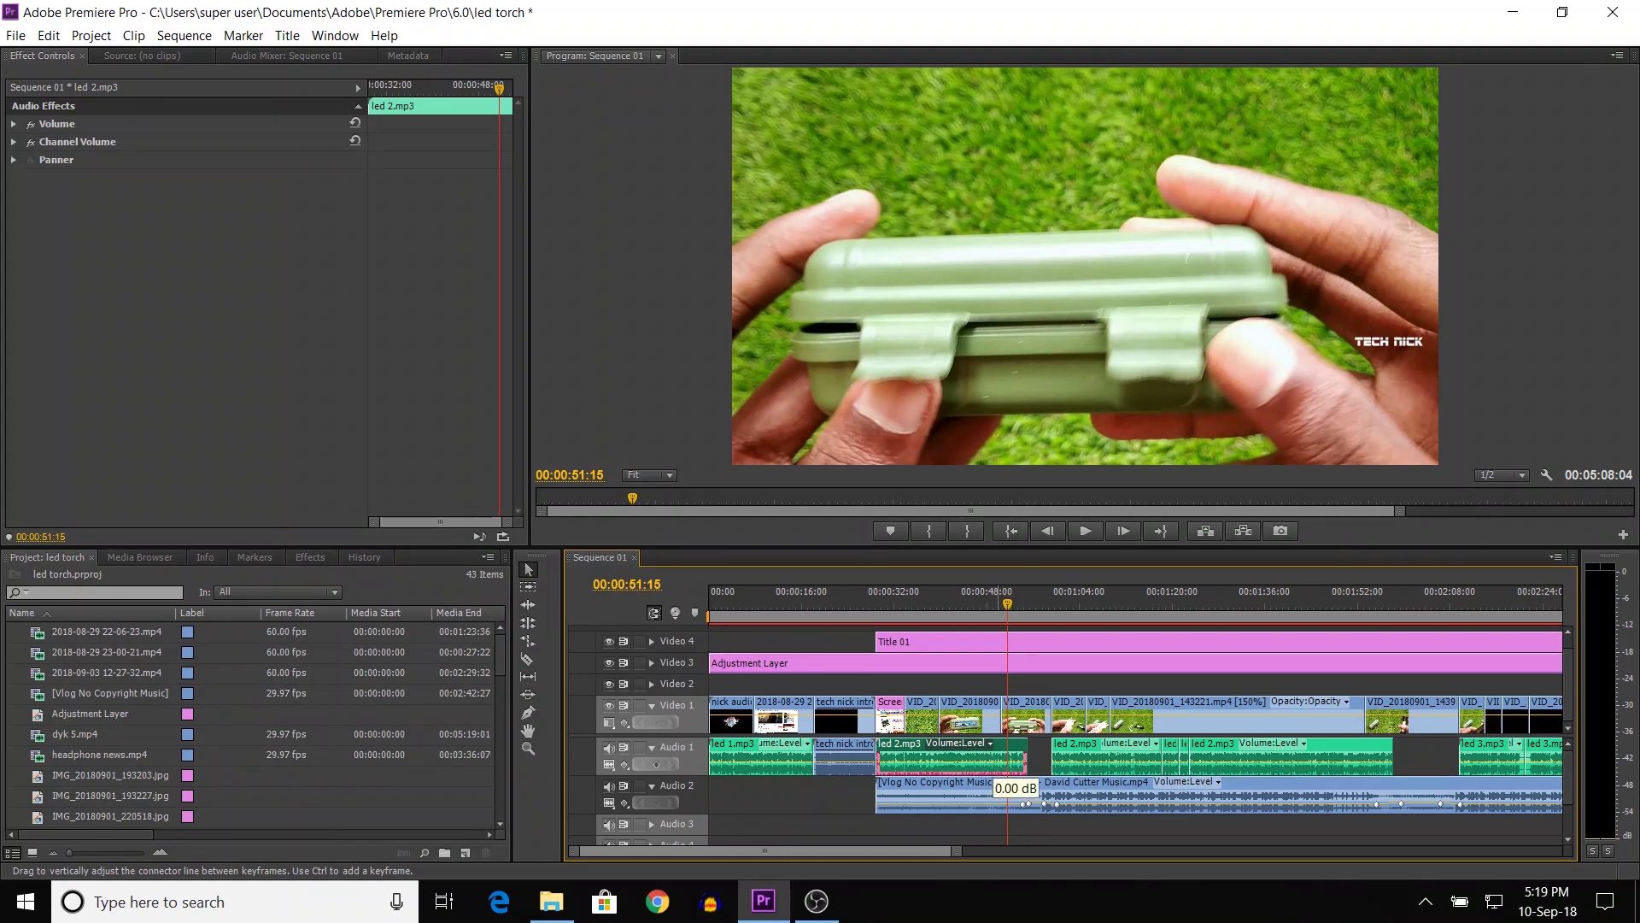
Drag the Vlog music clip's volume band down to -5.37 dB, then deselect all clips.
{"action": "left_click", "coordinate": [997, 803]}
{"action": "left_click_drag", "start_coordinate": [999, 806], "coordinate": [1000, 807]}
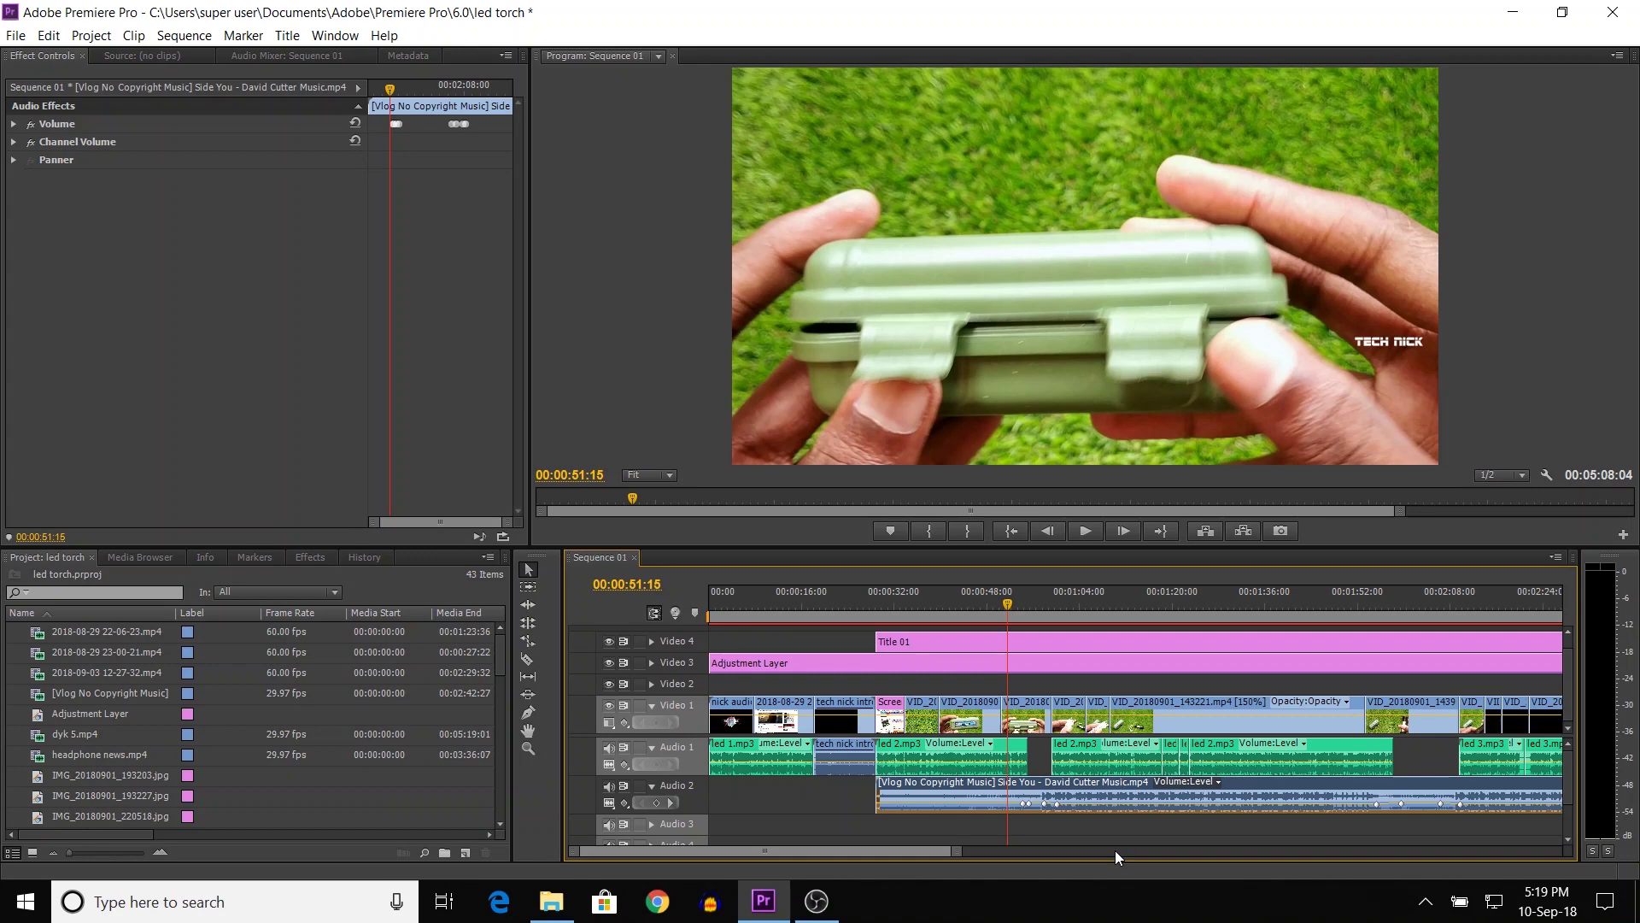
{"action": "key", "text": "minus"}
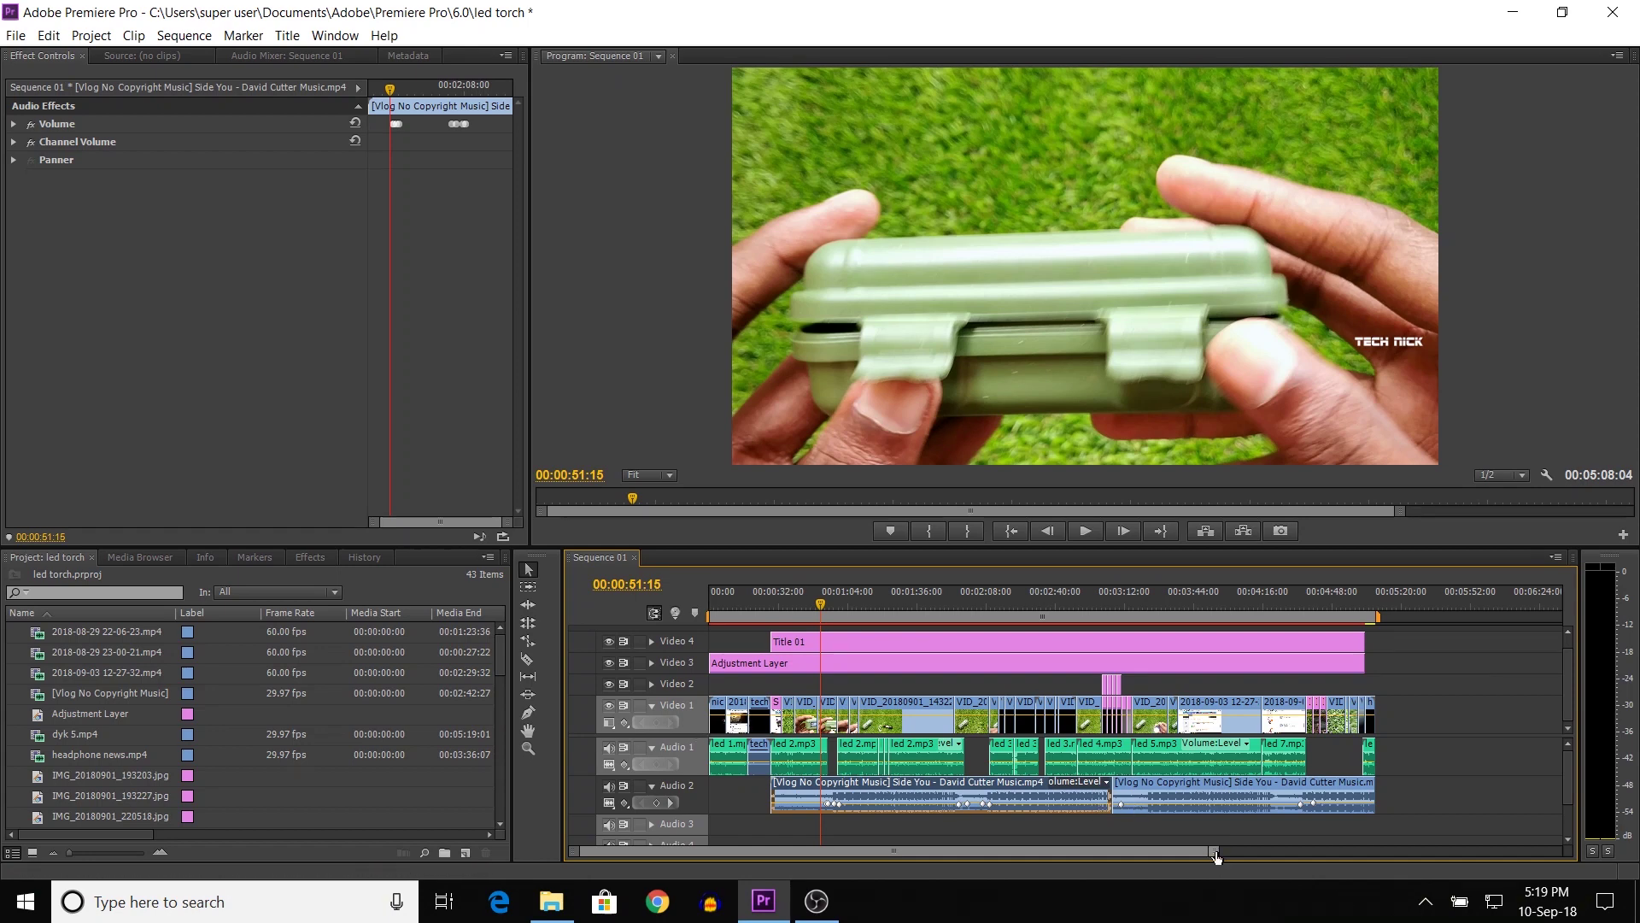
{"action": "left_click_drag", "start_coordinate": [1214, 850], "coordinate": [1147, 869]}
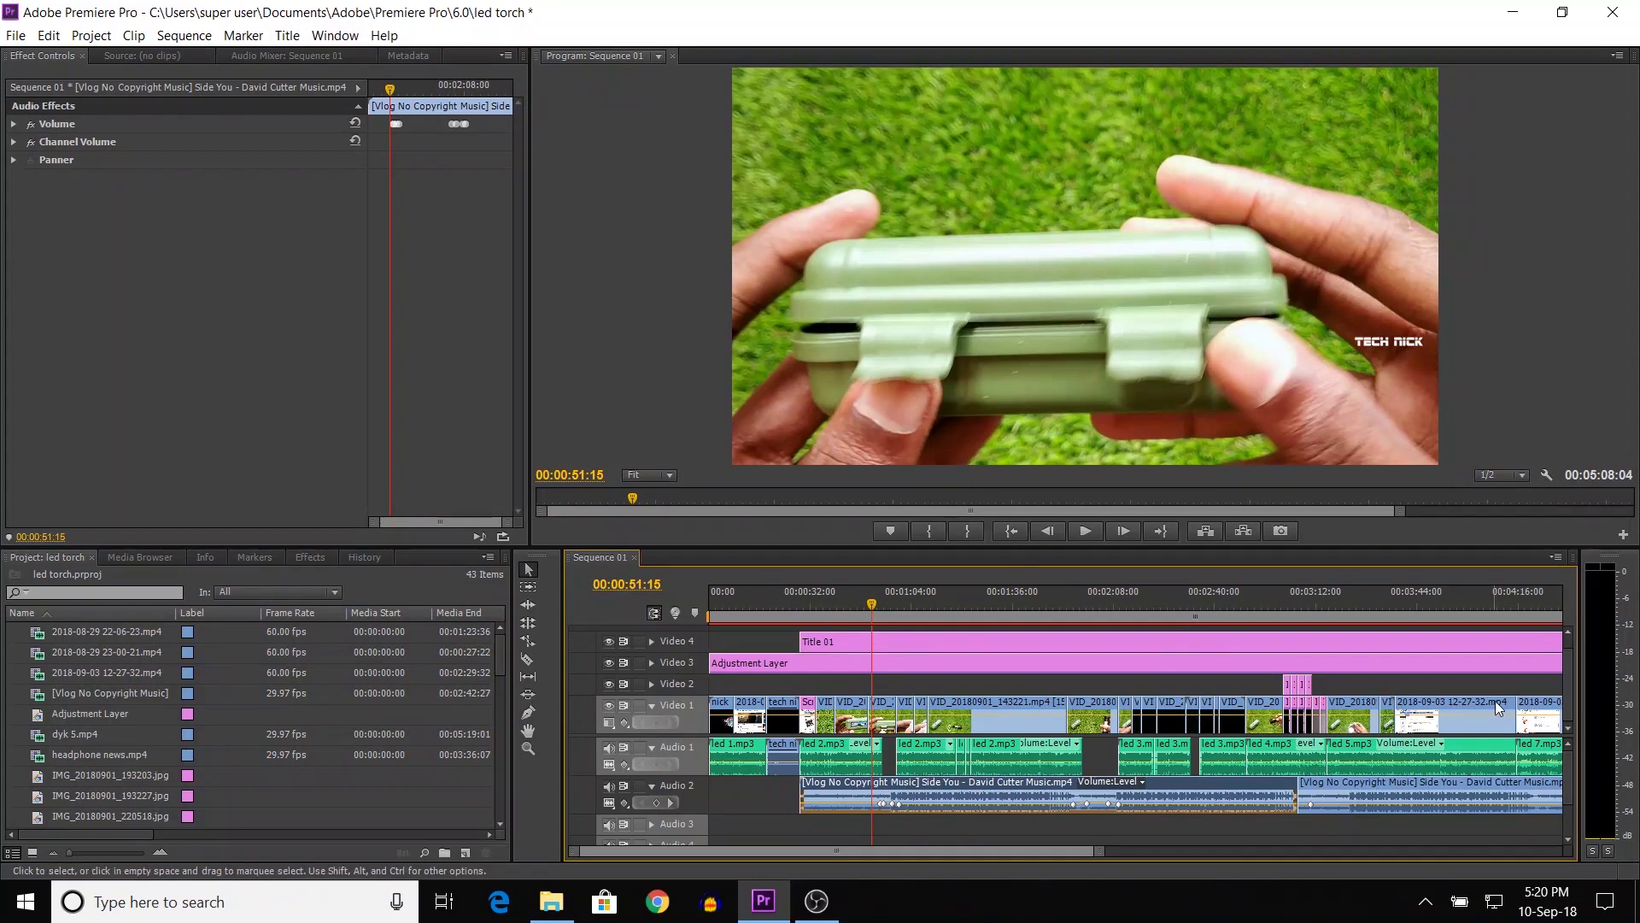
{"action": "mouse_move", "coordinate": [737, 683]}
{"action": "left_mouse_down"}
{"action": "mouse_move", "coordinate": [1274, 665]}
{"action": "mouse_move", "coordinate": [1270, 683]}
{"action": "left_mouse_up"}
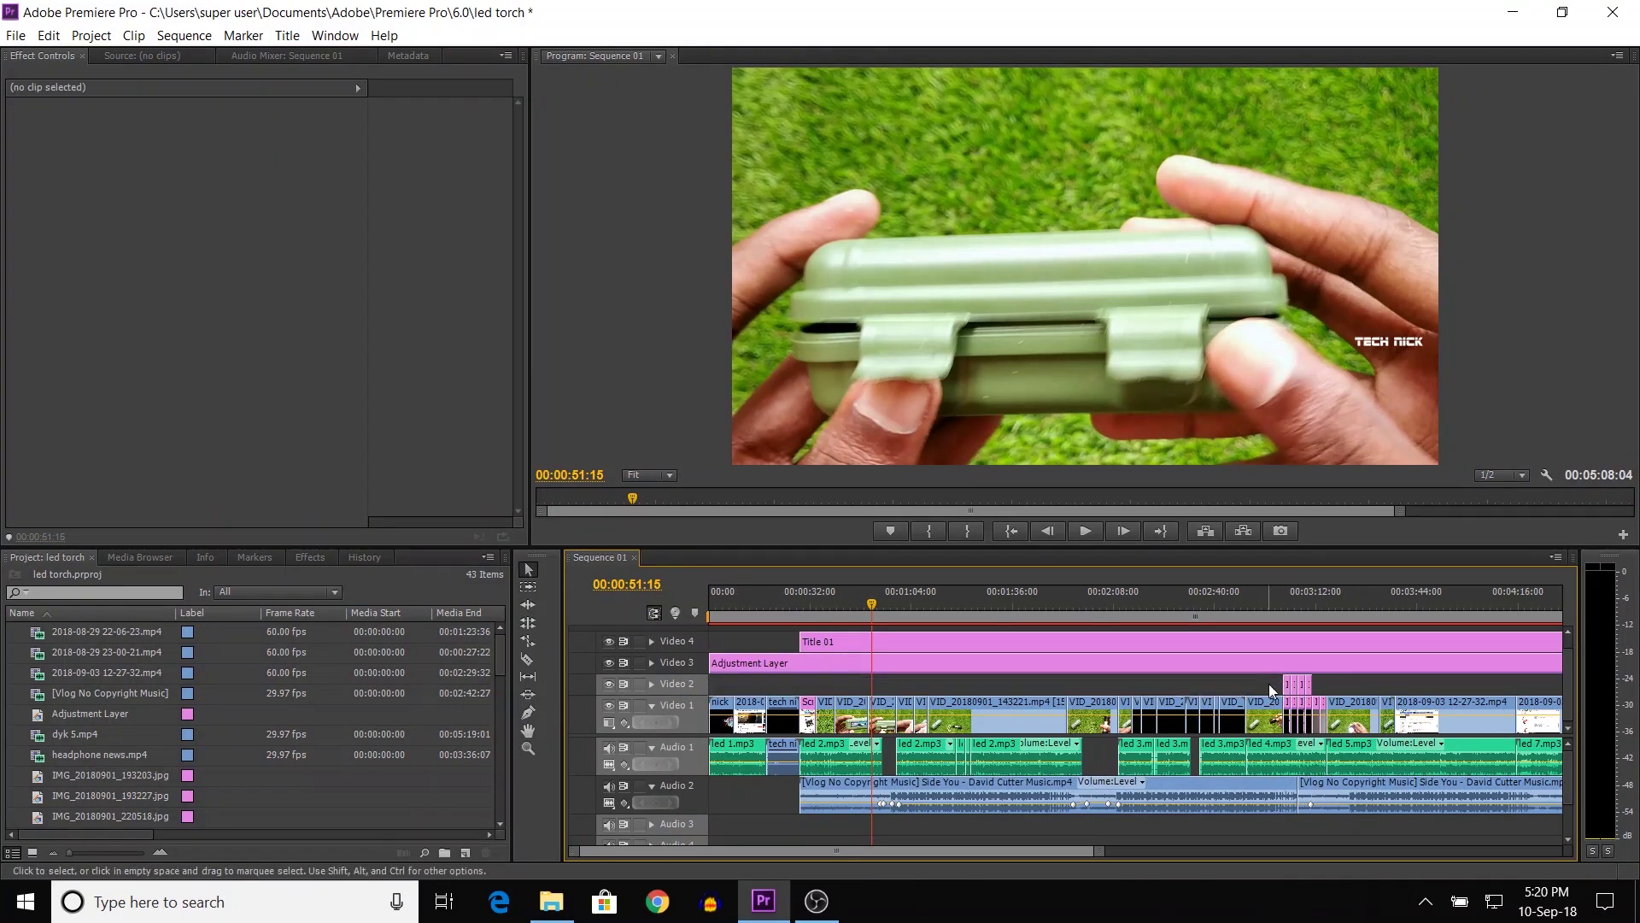
At 00:03:09:11, inspect the stacked IMG_20180901_193203.jpg photos' scale and Camera Blur.
{"action": "left_click", "coordinate": [1295, 607]}
{"action": "key", "text": "="}
{"action": "key", "text": "="}
{"action": "key", "text": "="}
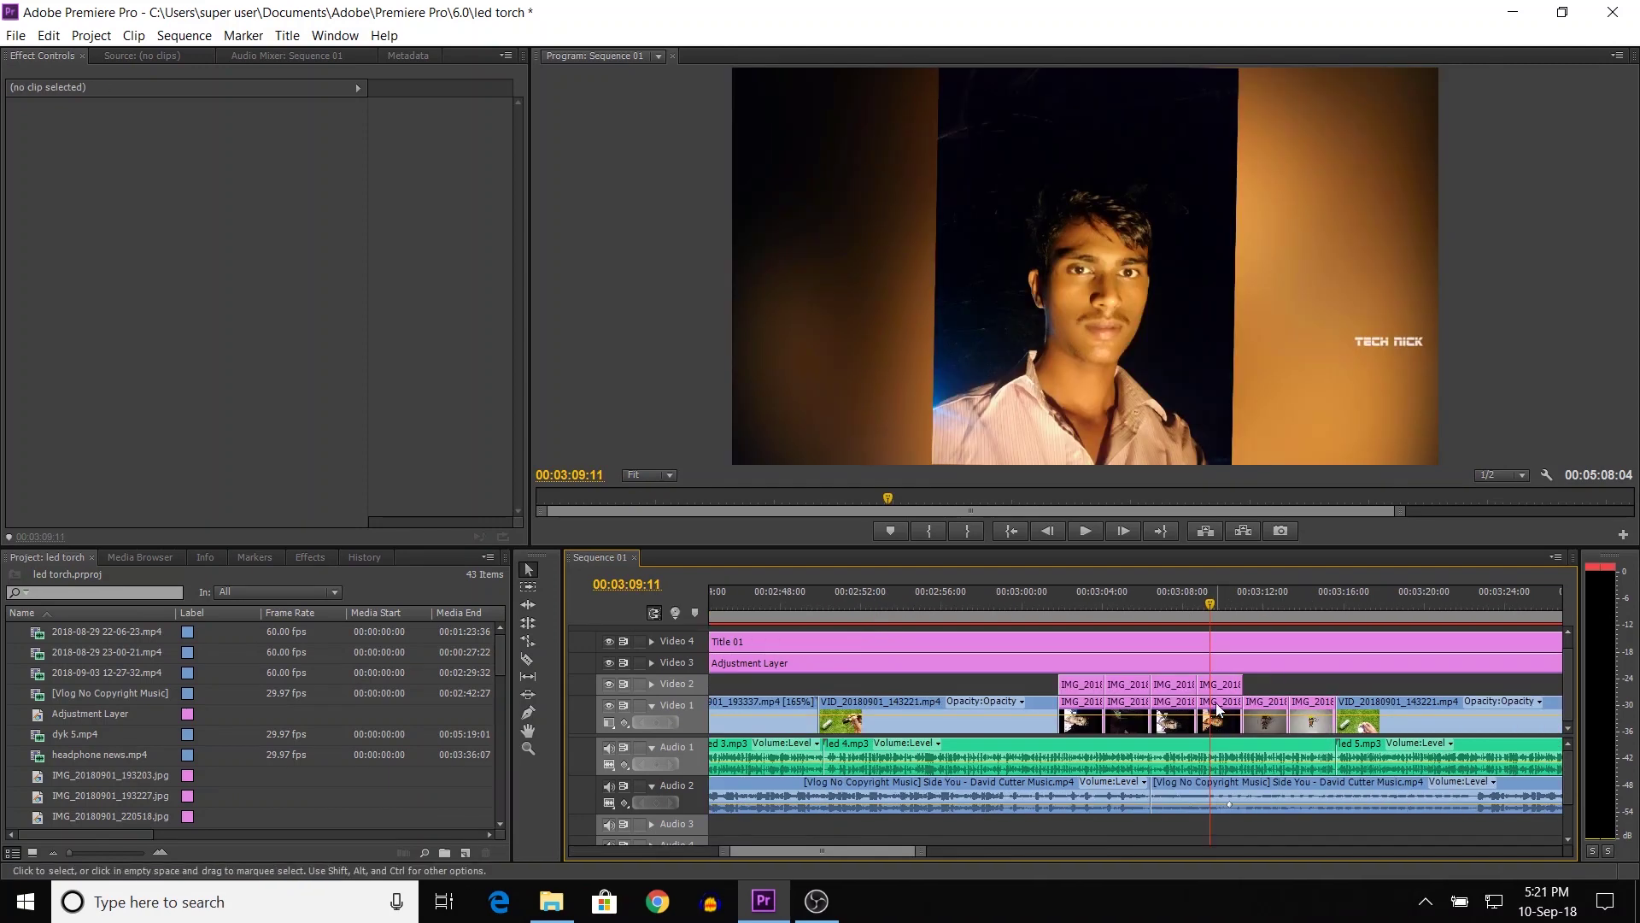
{"action": "left_click", "coordinate": [1224, 705]}
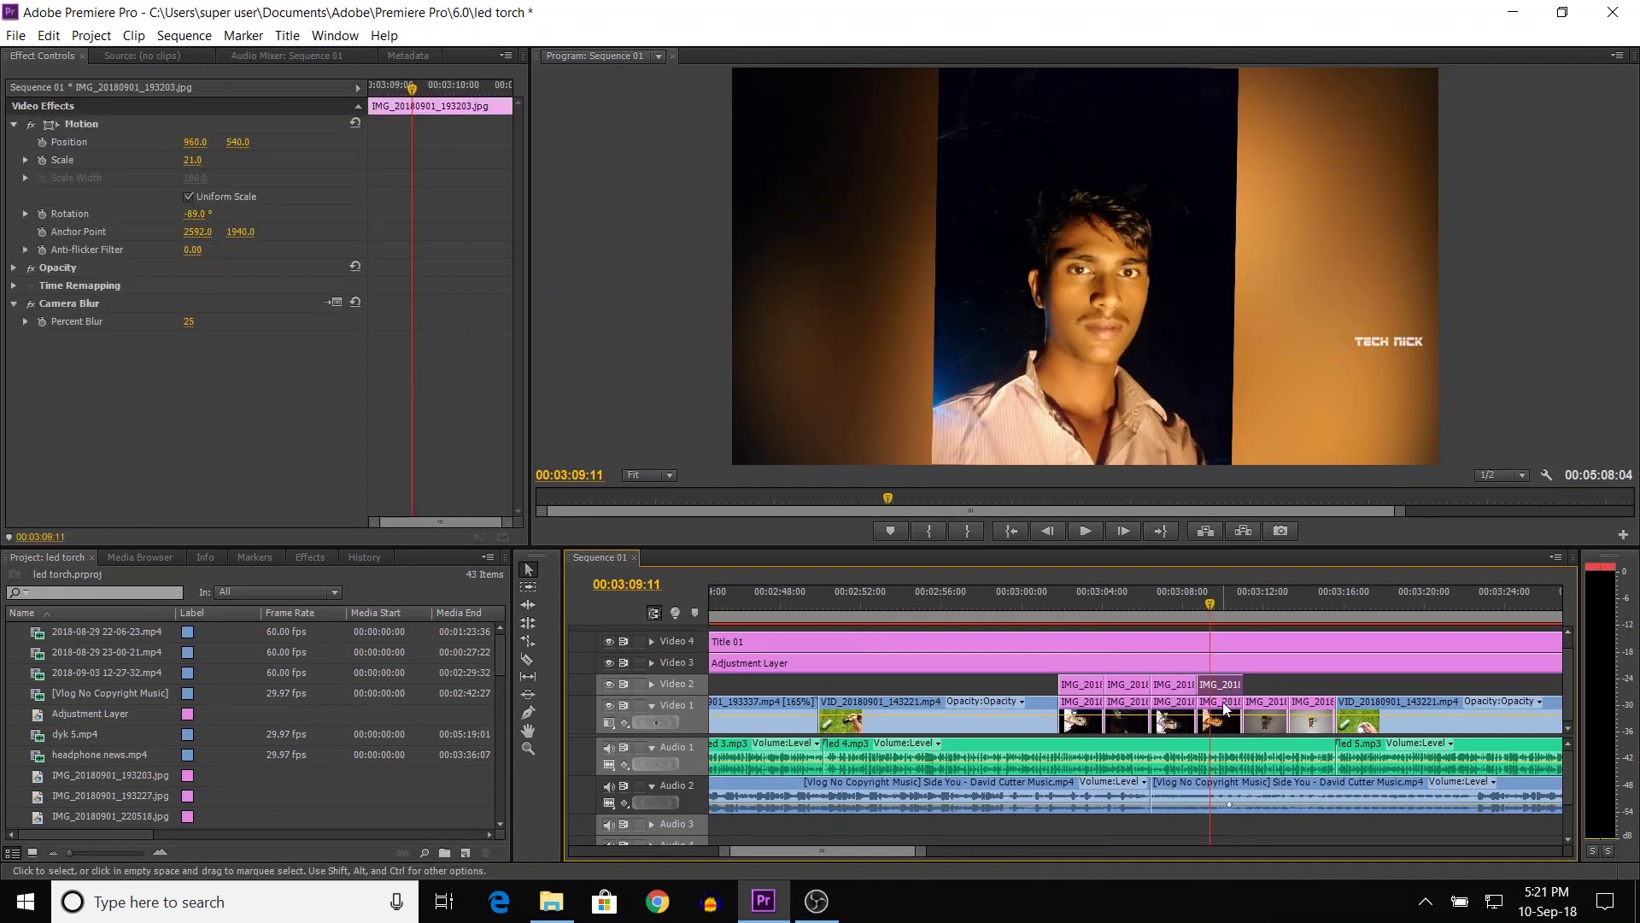
{"action": "left_click", "coordinate": [1226, 689]}
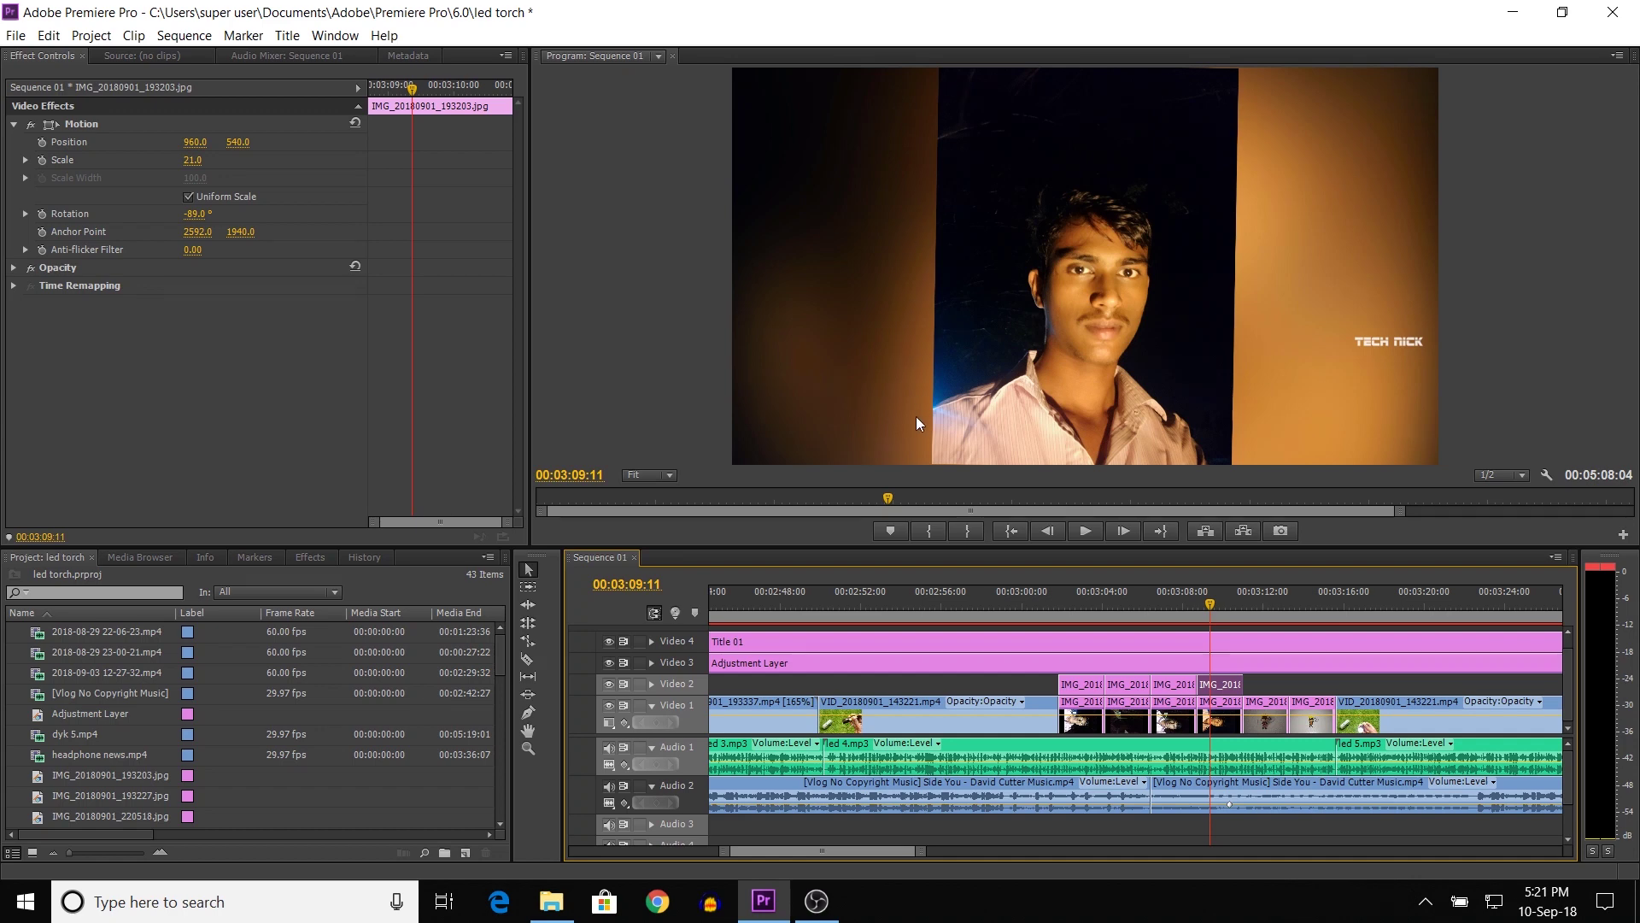
{"action": "left_click", "coordinate": [1227, 707]}
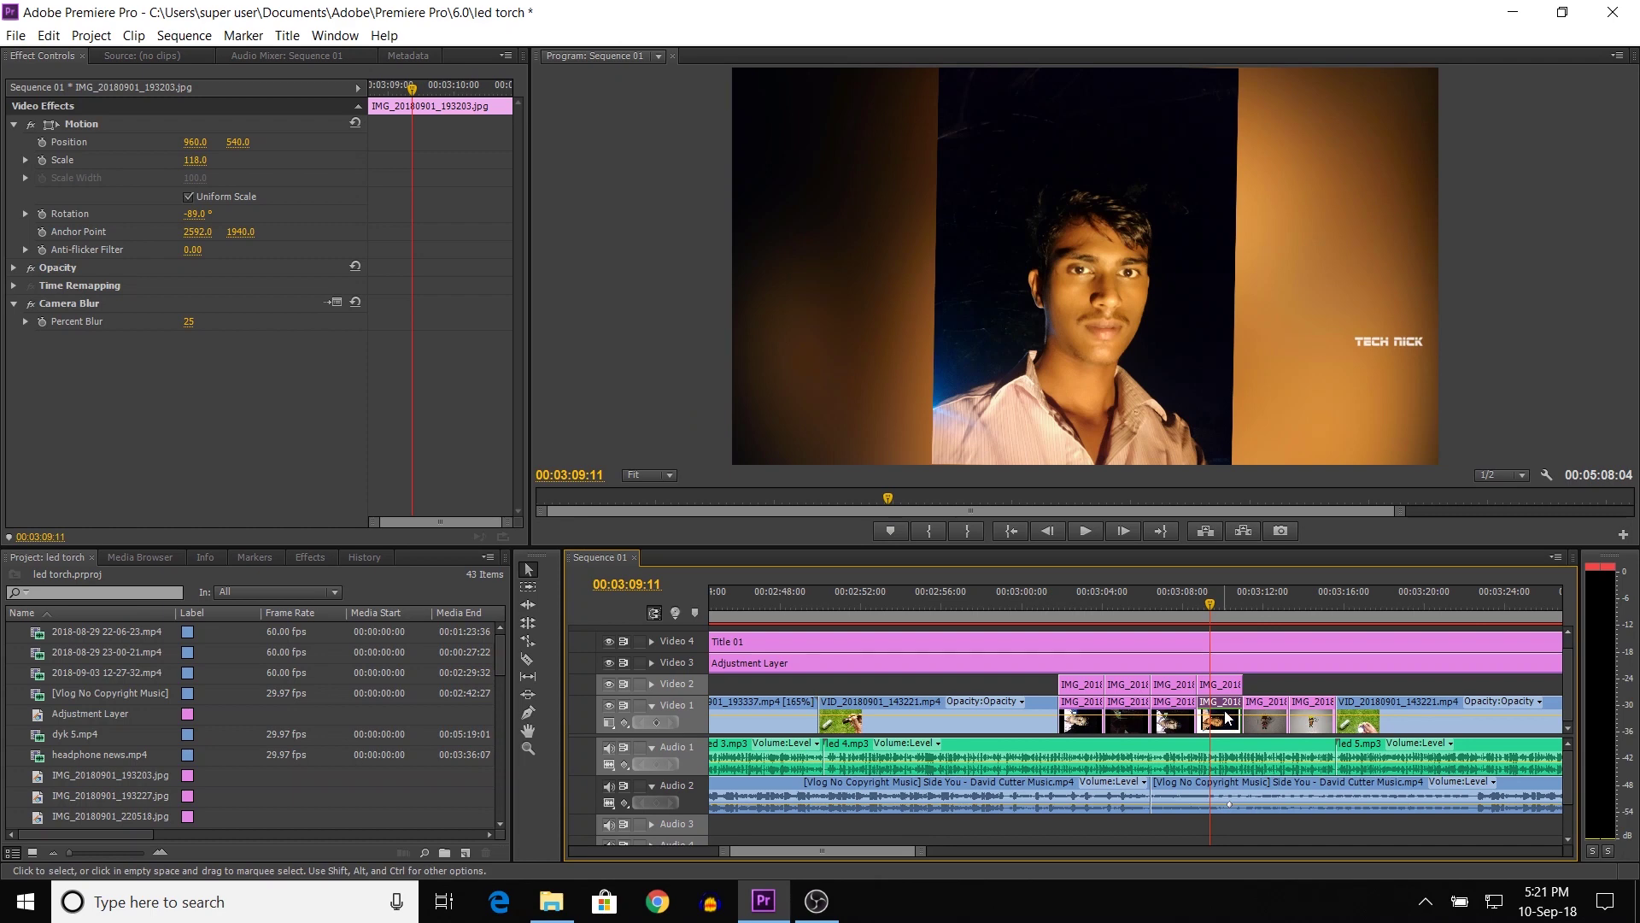
Expand Video Effects > Blur & Sharpen in the Effects panel to reveal Camera Blur.
{"action": "left_click", "coordinate": [304, 558]}
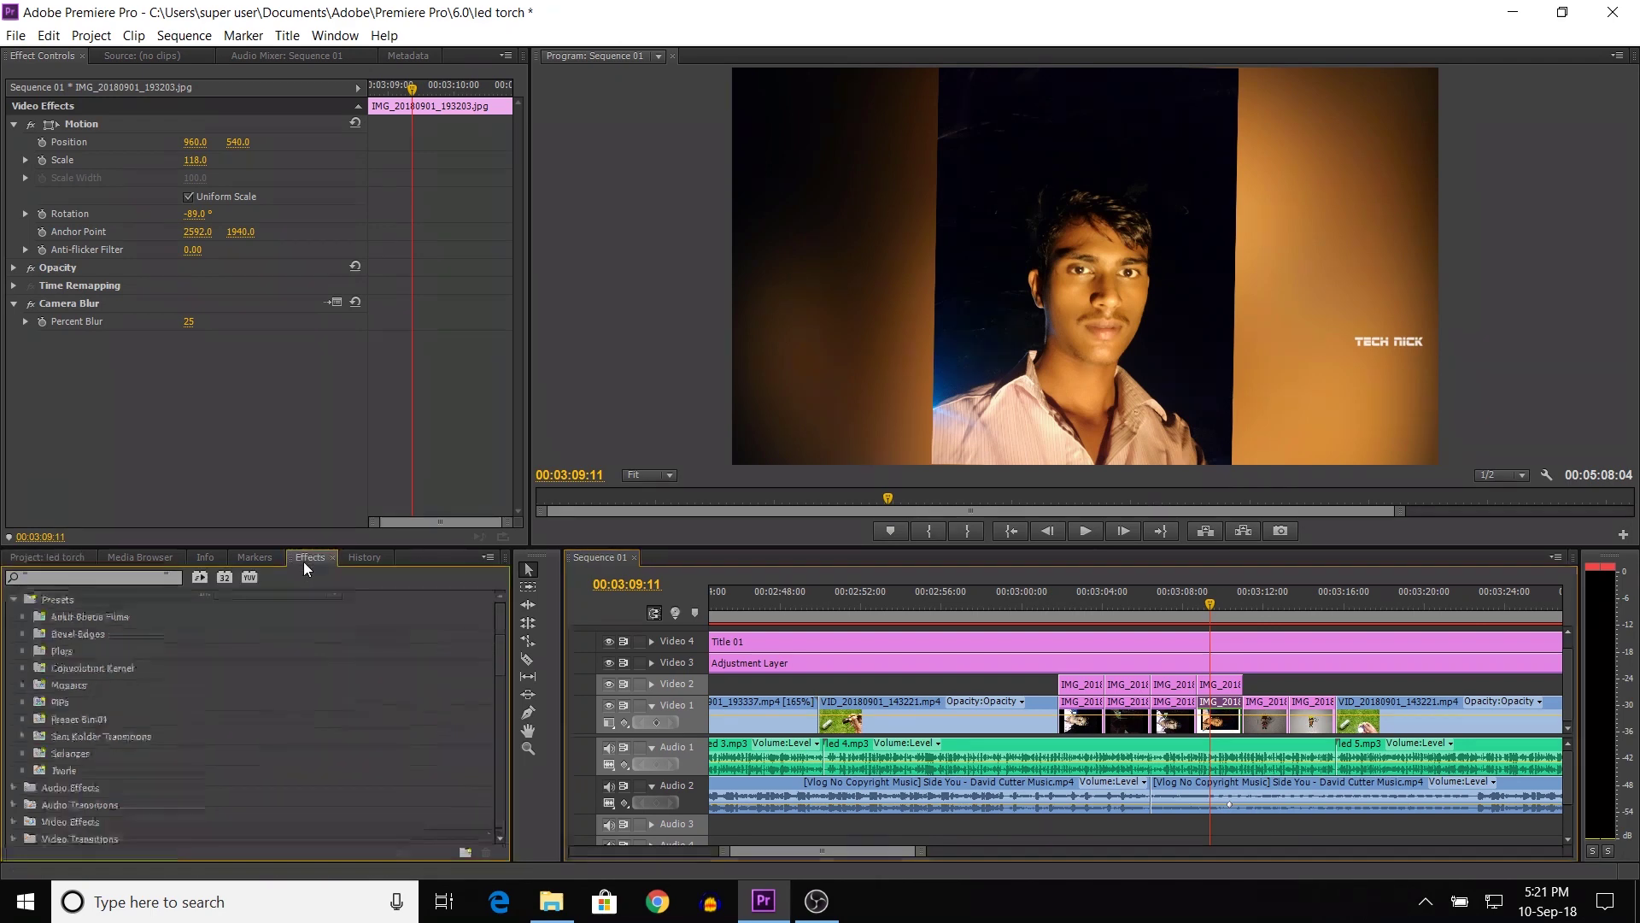
{"action": "scroll", "coordinate": [62, 804], "scroll_direction": "down", "scroll_amount": 1}
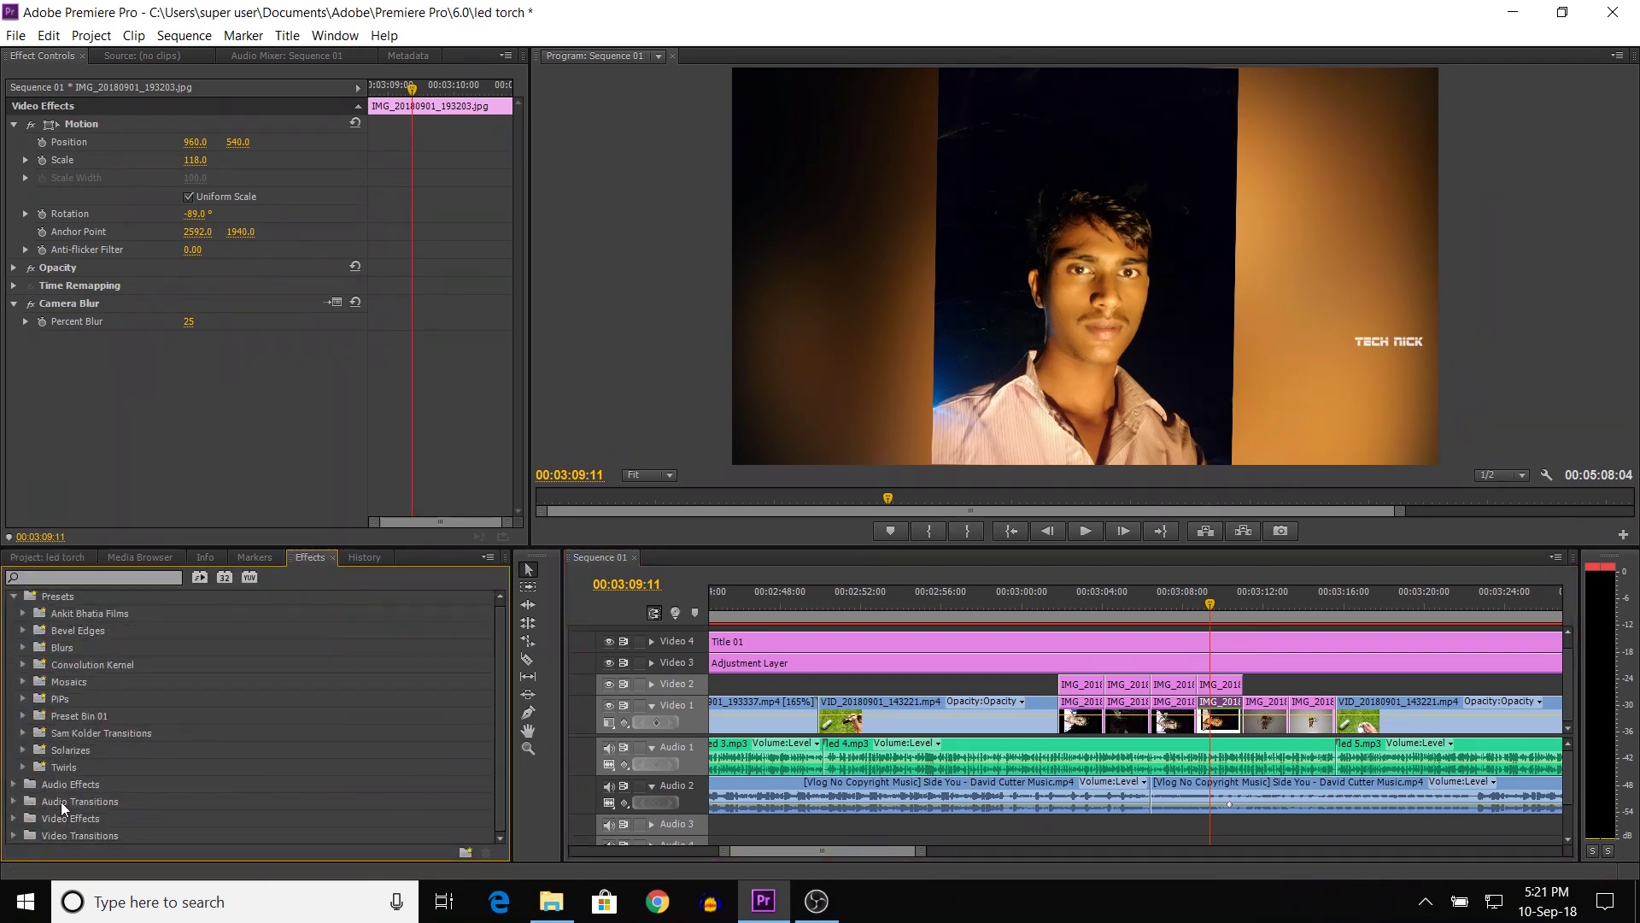
{"action": "left_click", "coordinate": [15, 818]}
{"action": "scroll", "coordinate": [104, 776], "scroll_direction": "down", "scroll_amount": 3}
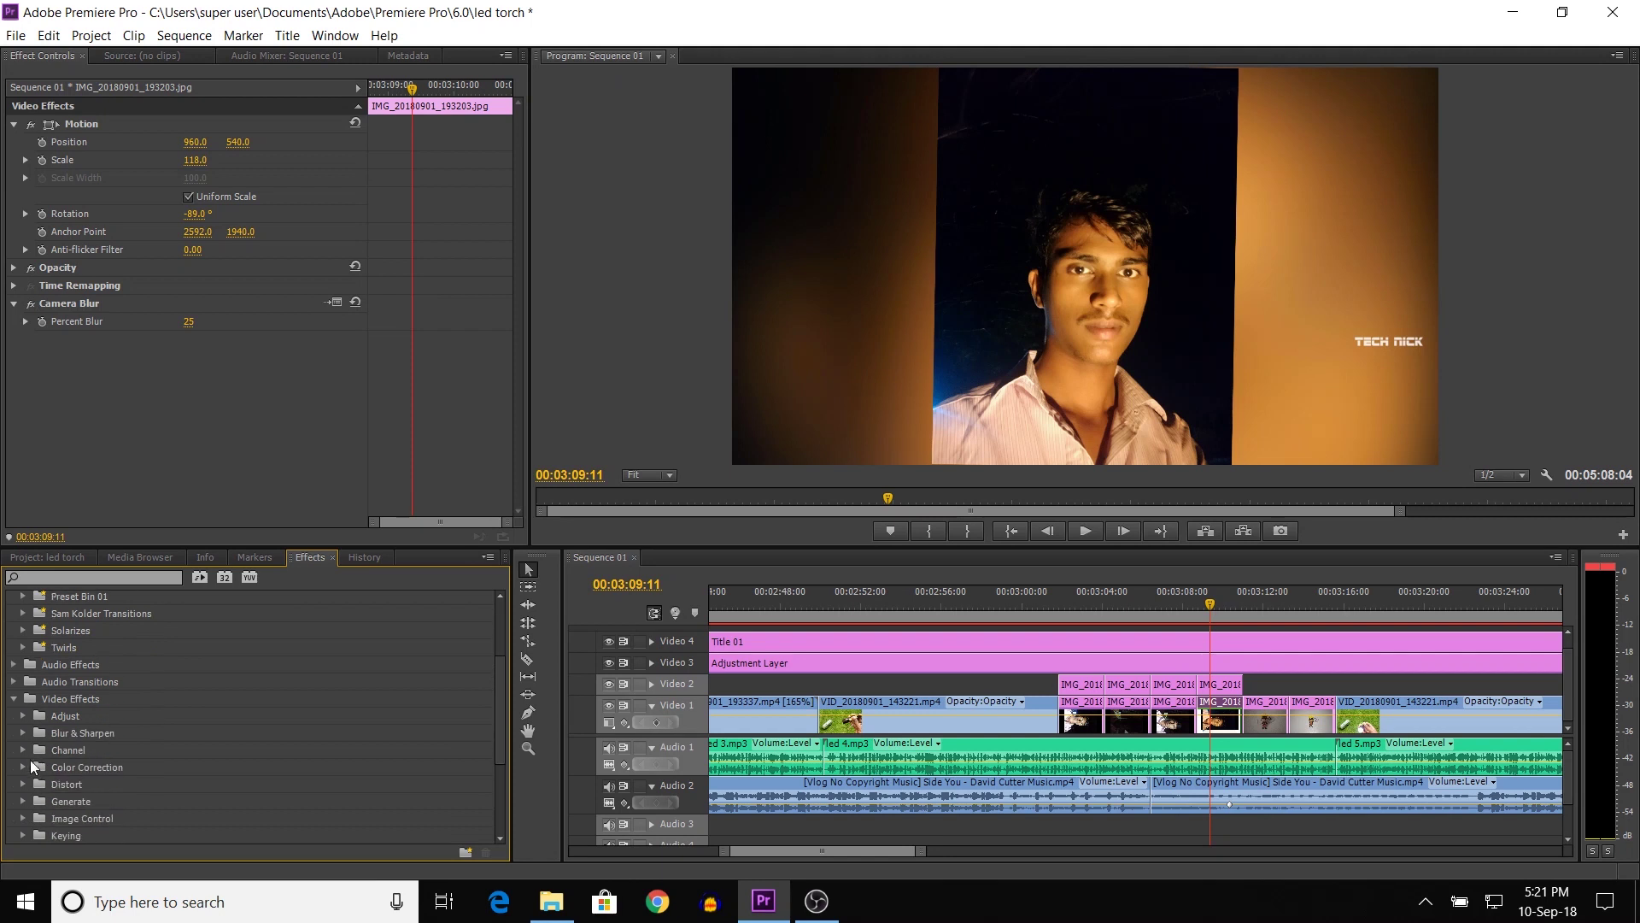
{"action": "left_click", "coordinate": [23, 733]}
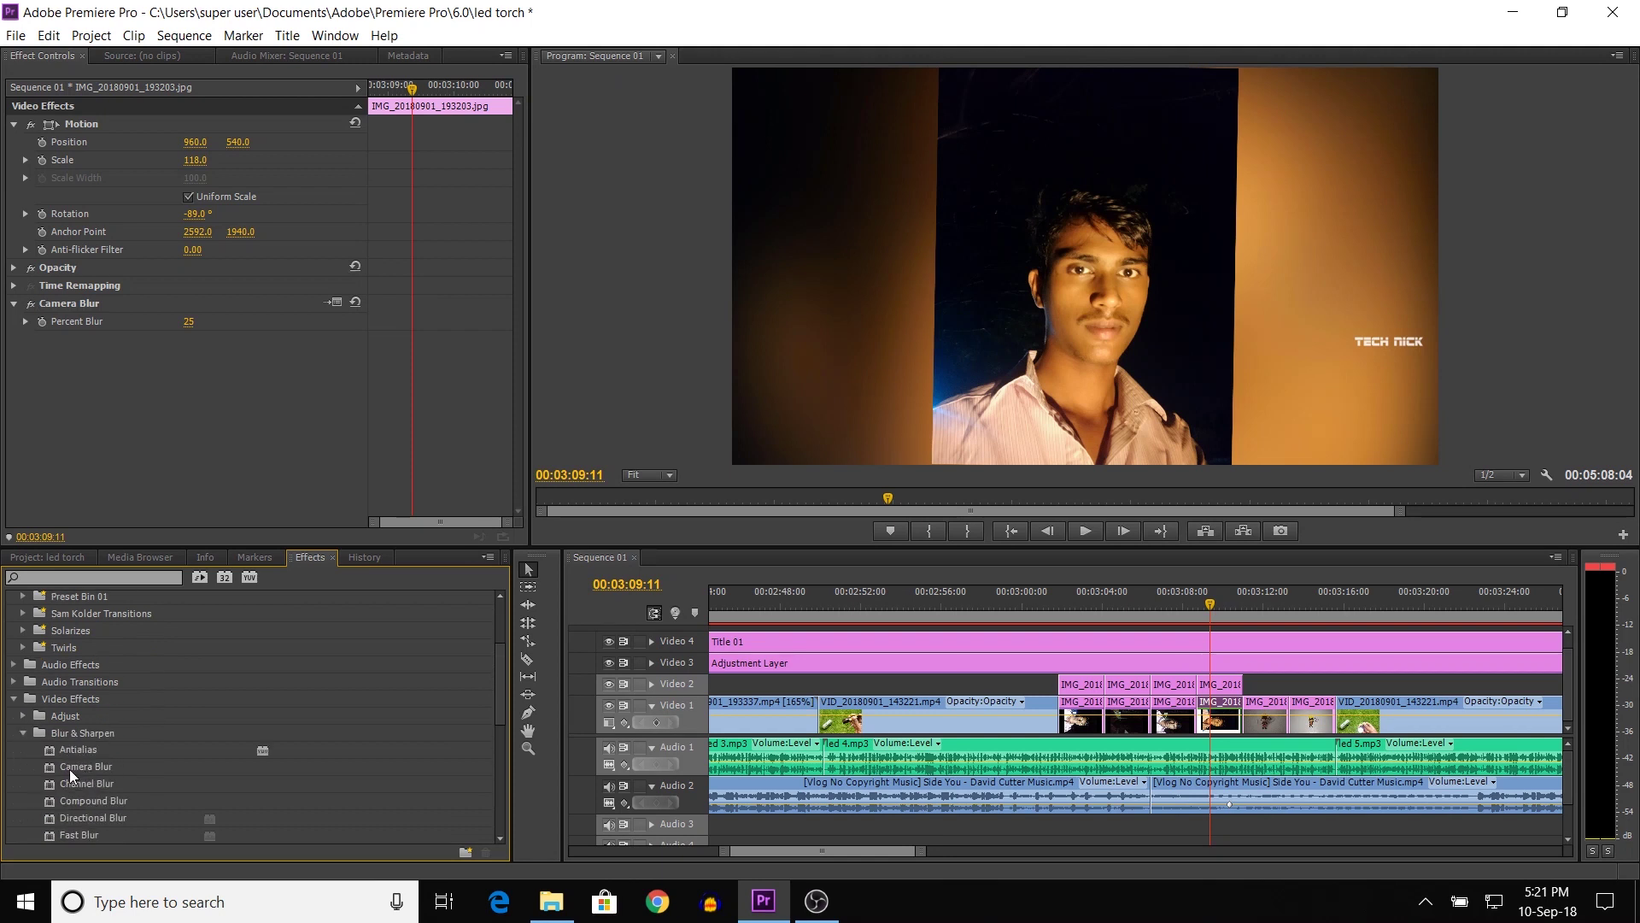
Review the Video 2 photo's Camera Blur settings, zoom the timeline out, and target Video 3.
{"action": "left_click", "coordinate": [1232, 714]}
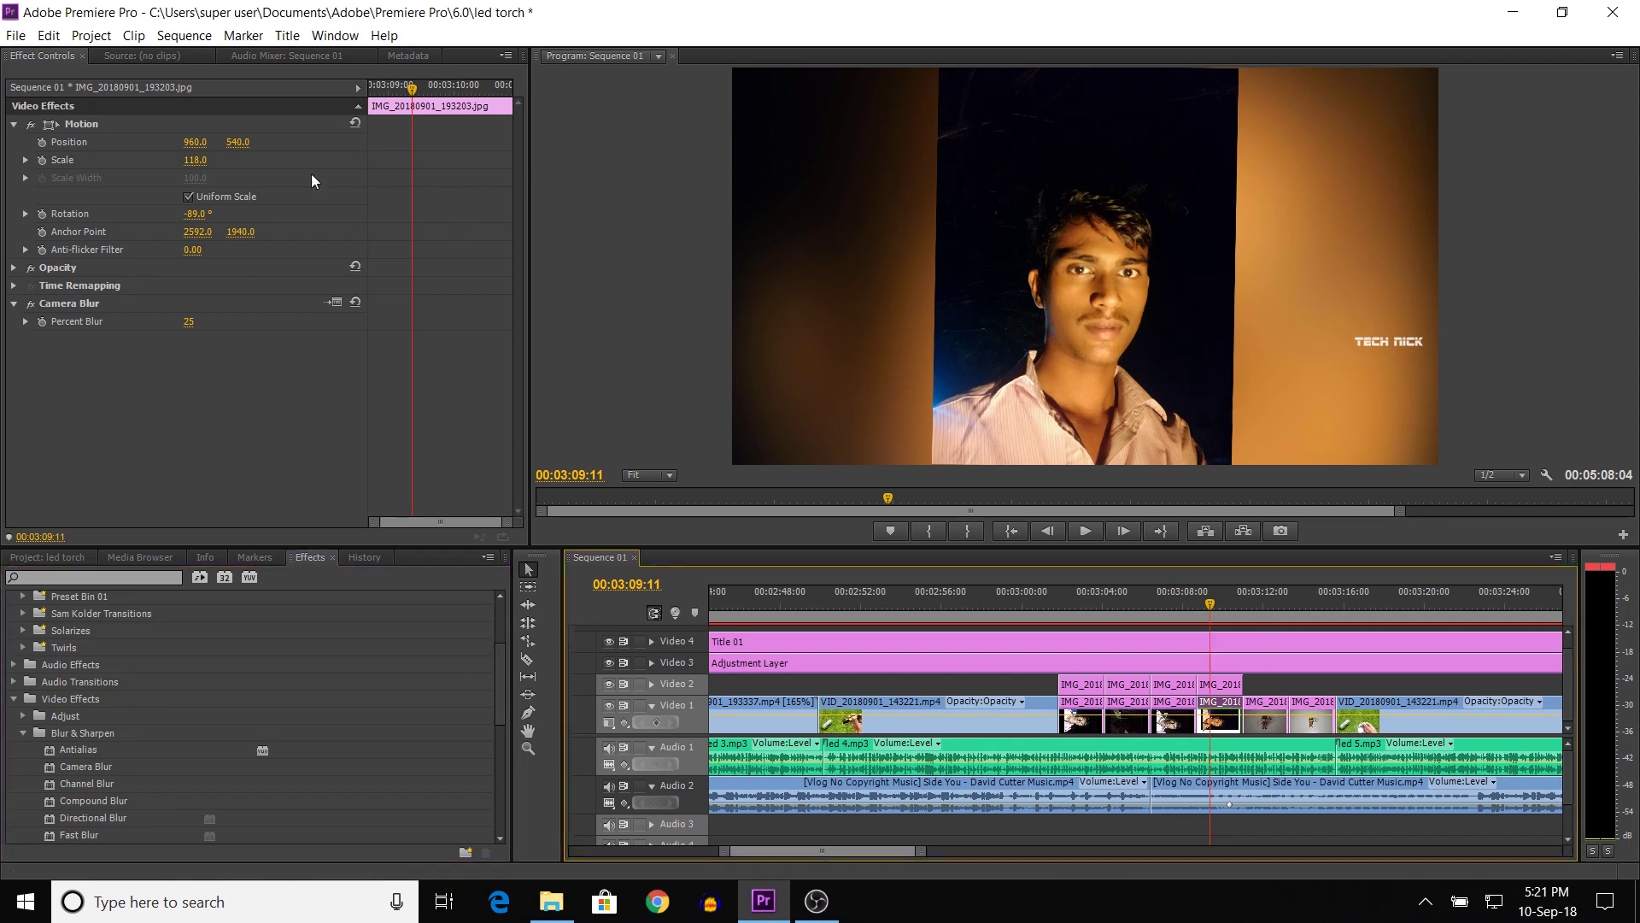
{"action": "left_click", "coordinate": [27, 306]}
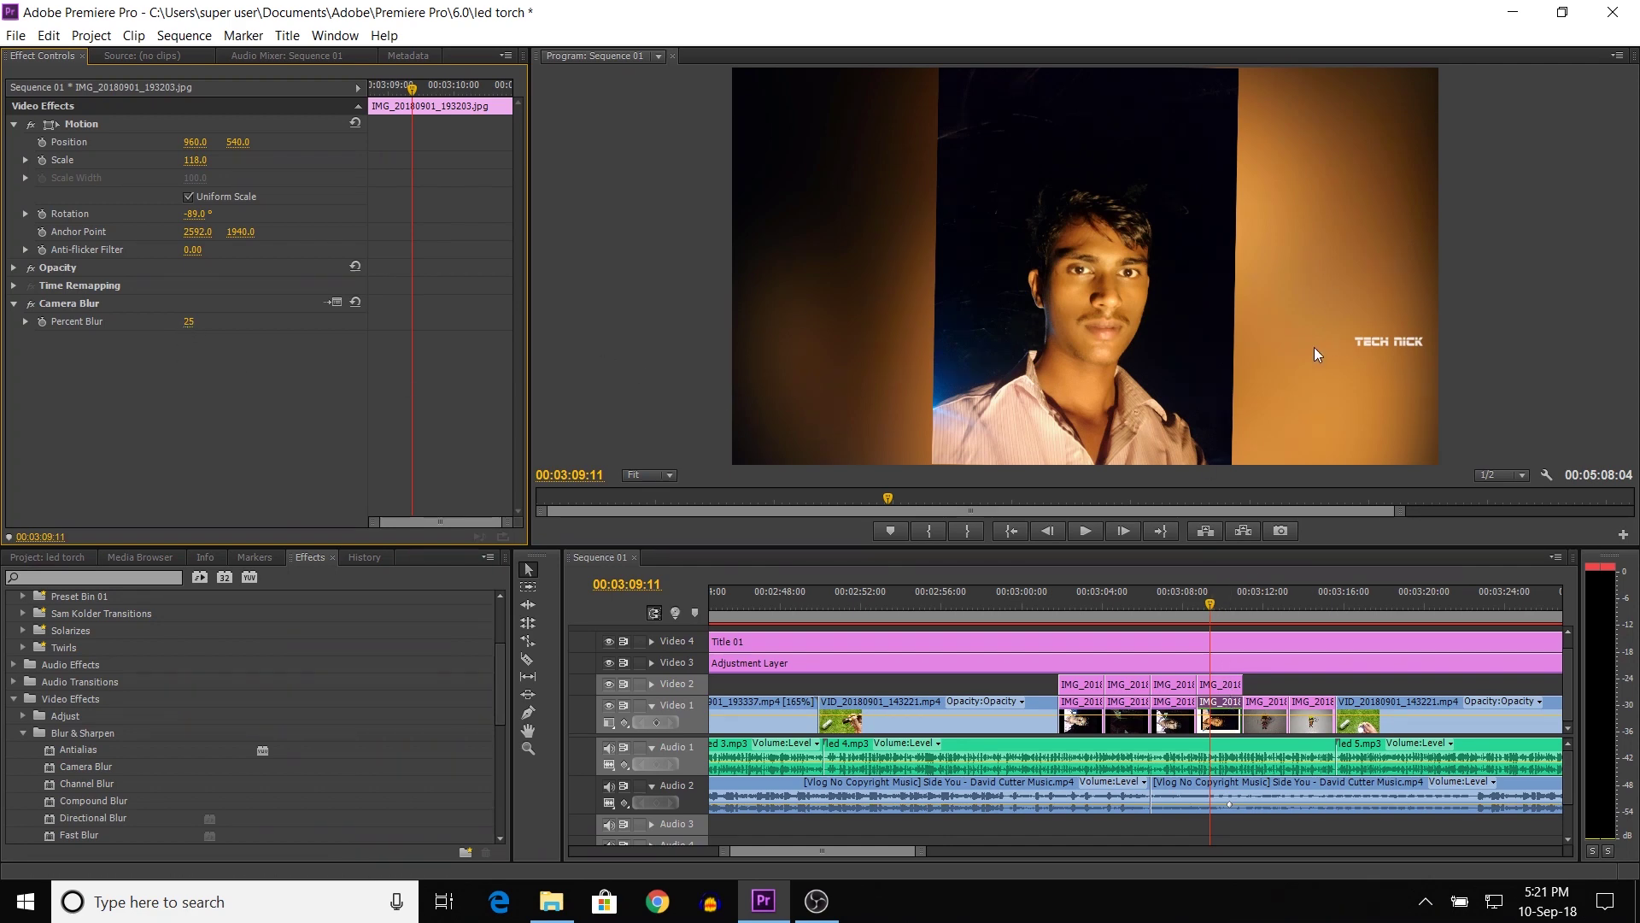
{"action": "left_click", "coordinate": [1230, 688]}
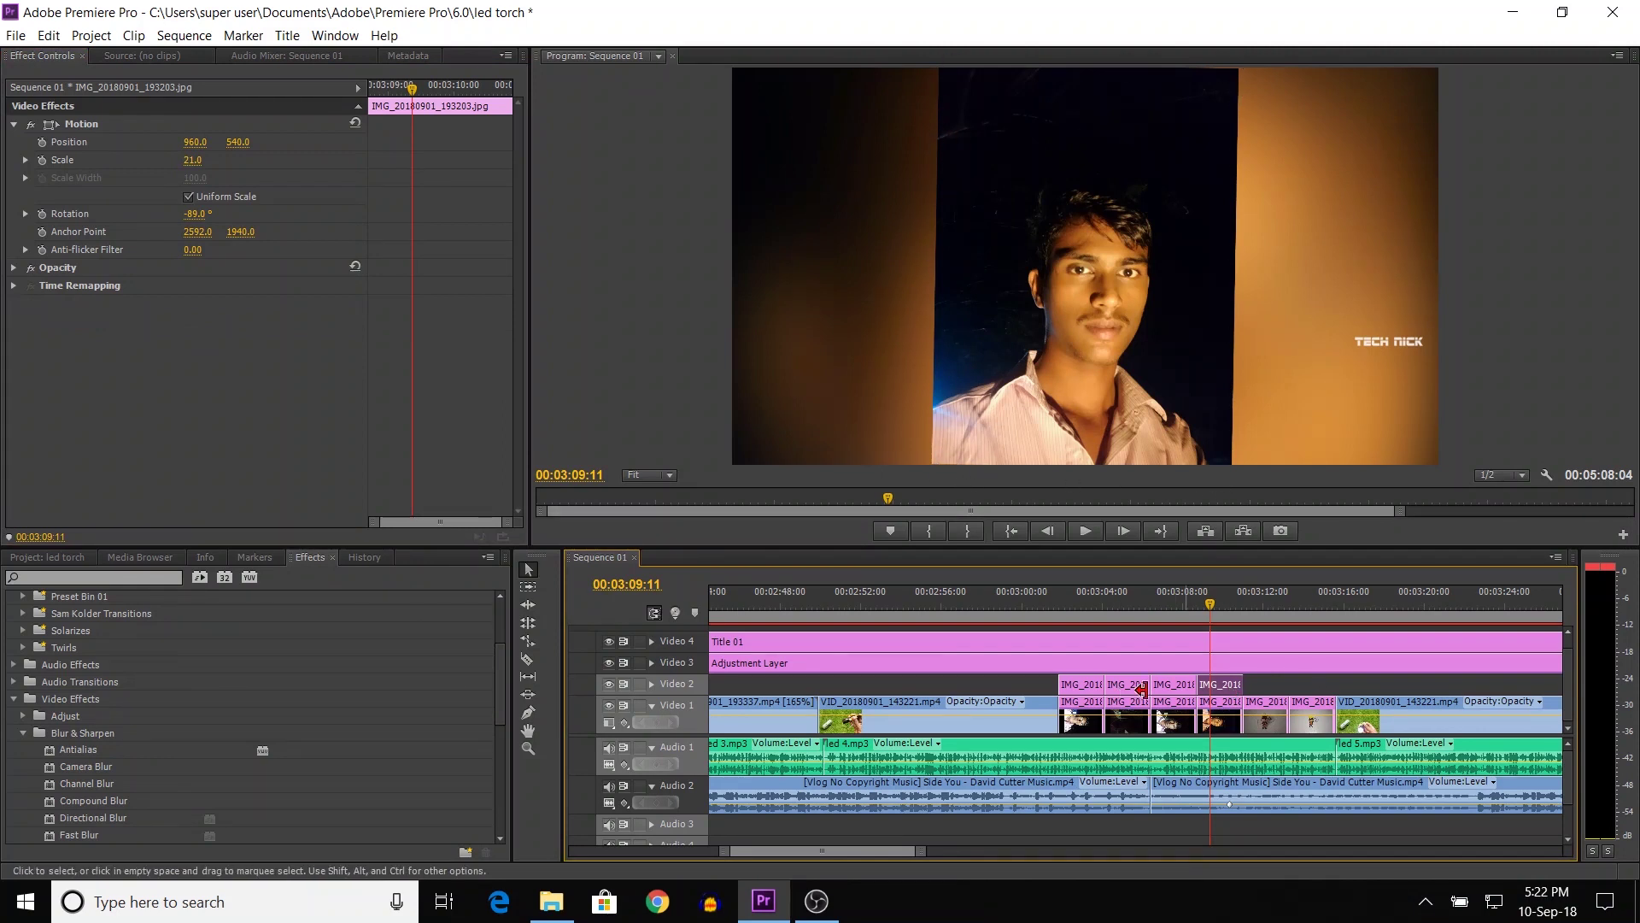
{"action": "left_click_drag", "start_coordinate": [923, 851], "coordinate": [1159, 851]}
{"action": "left_click", "coordinate": [687, 663]}
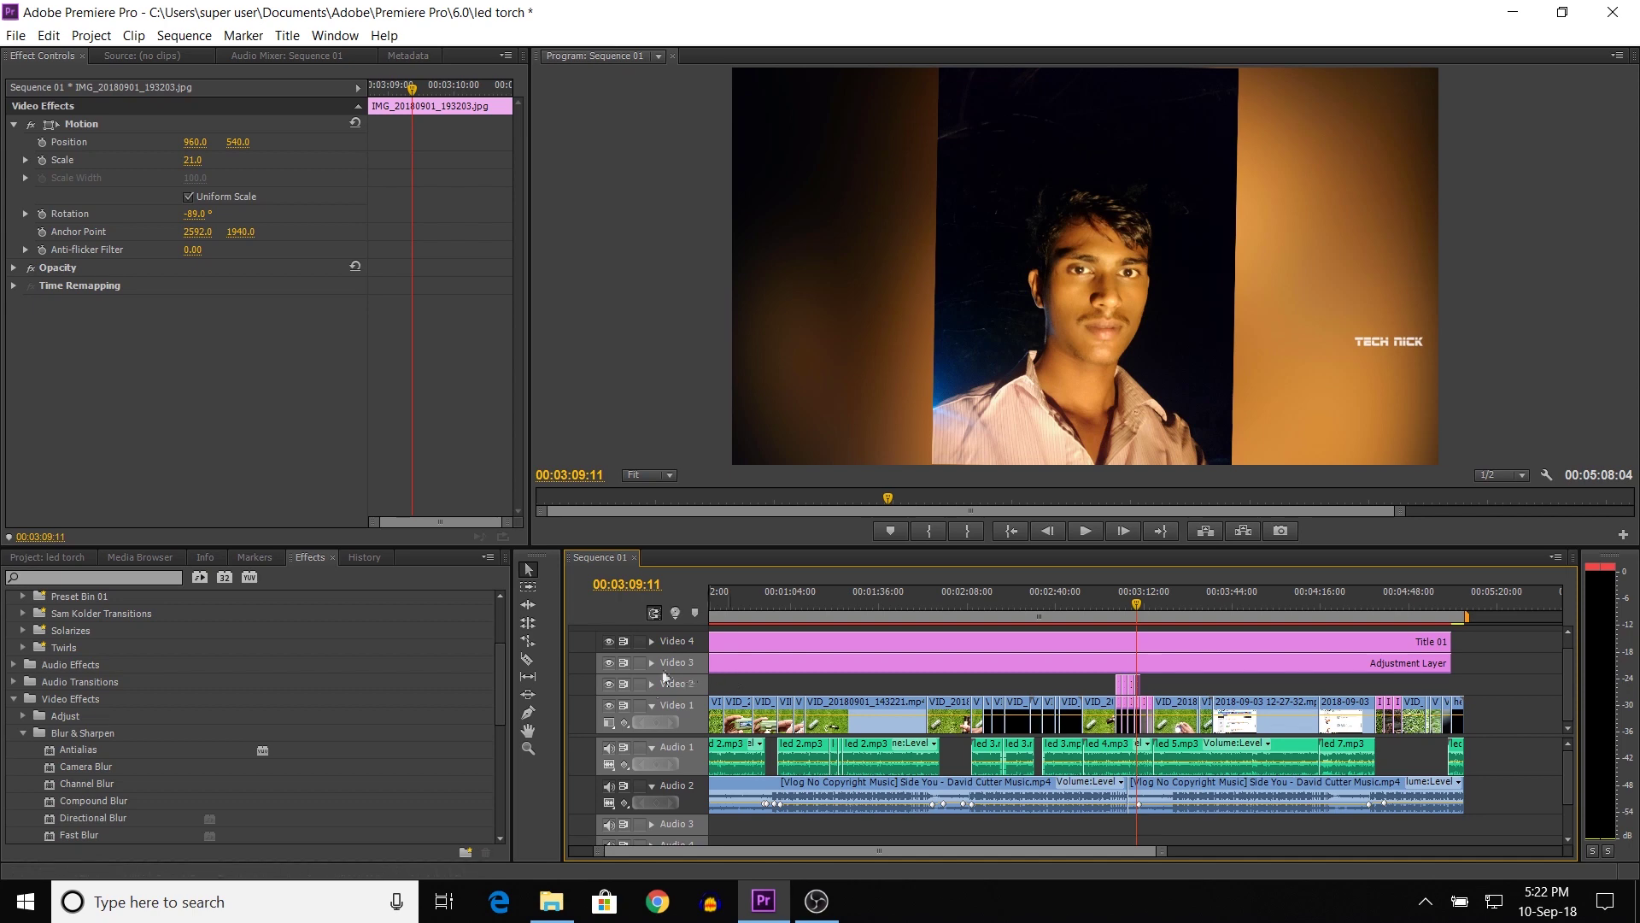
View the Adjustment Layer's Three-Way Color Corrector grade and move to 00:01:19:08.
{"action": "left_click", "coordinate": [791, 664]}
{"action": "left_click_drag", "start_coordinate": [1167, 858], "coordinate": [1117, 859]}
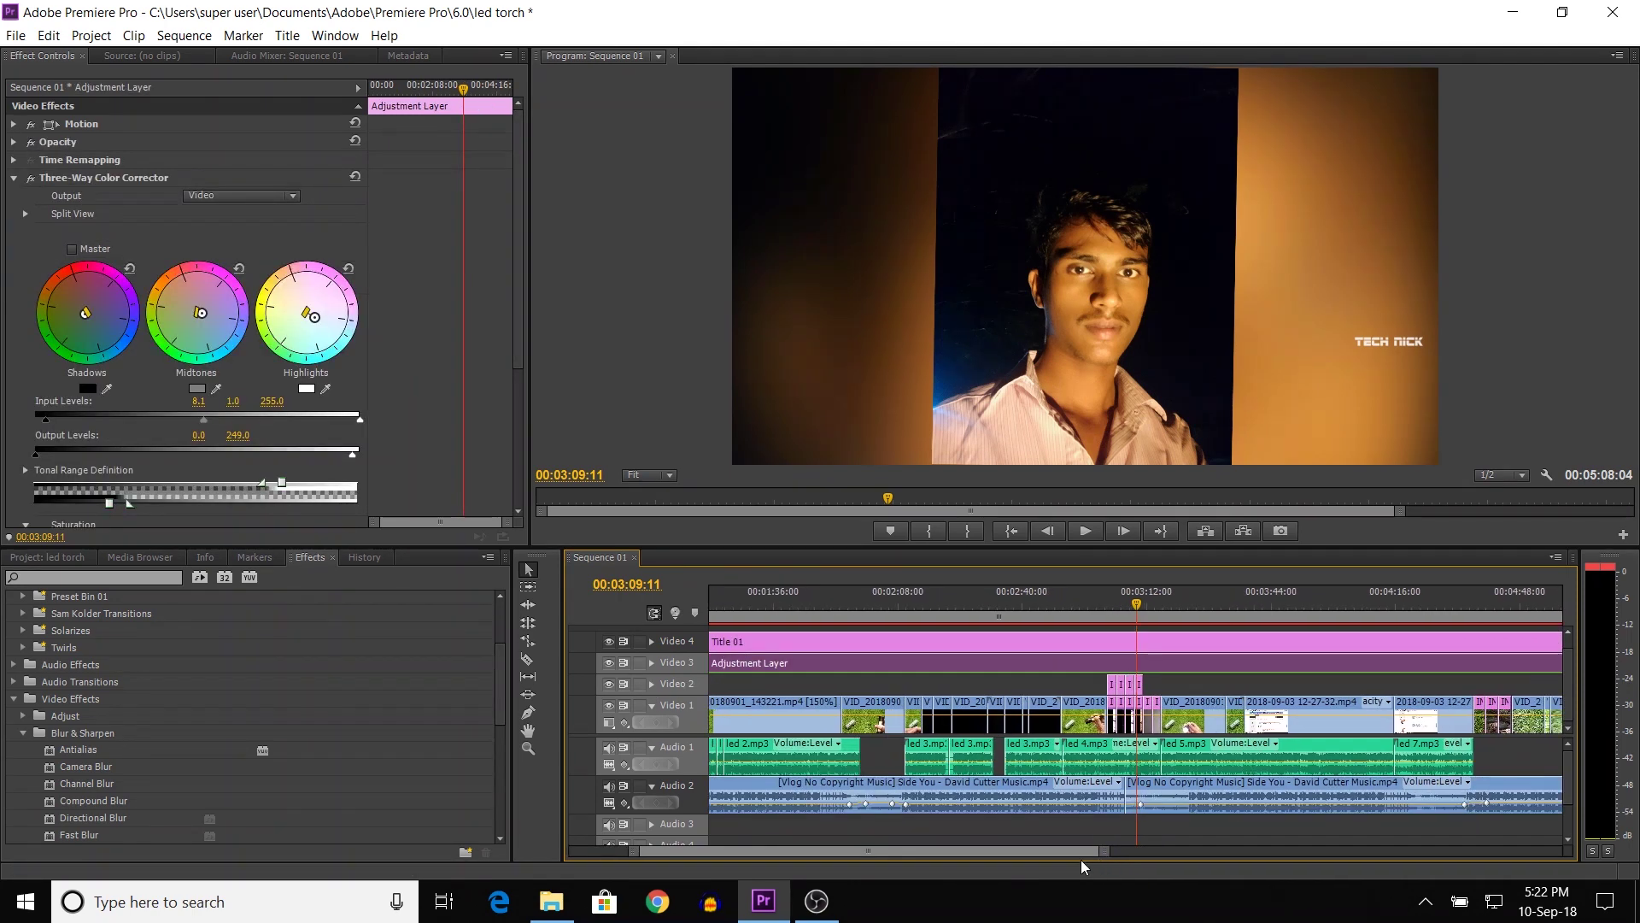
{"action": "mouse_move", "coordinate": [1074, 847]}
{"action": "left_mouse_down"}
{"action": "mouse_move", "coordinate": [1008, 849]}
{"action": "mouse_move", "coordinate": [1042, 848]}
{"action": "left_mouse_up"}
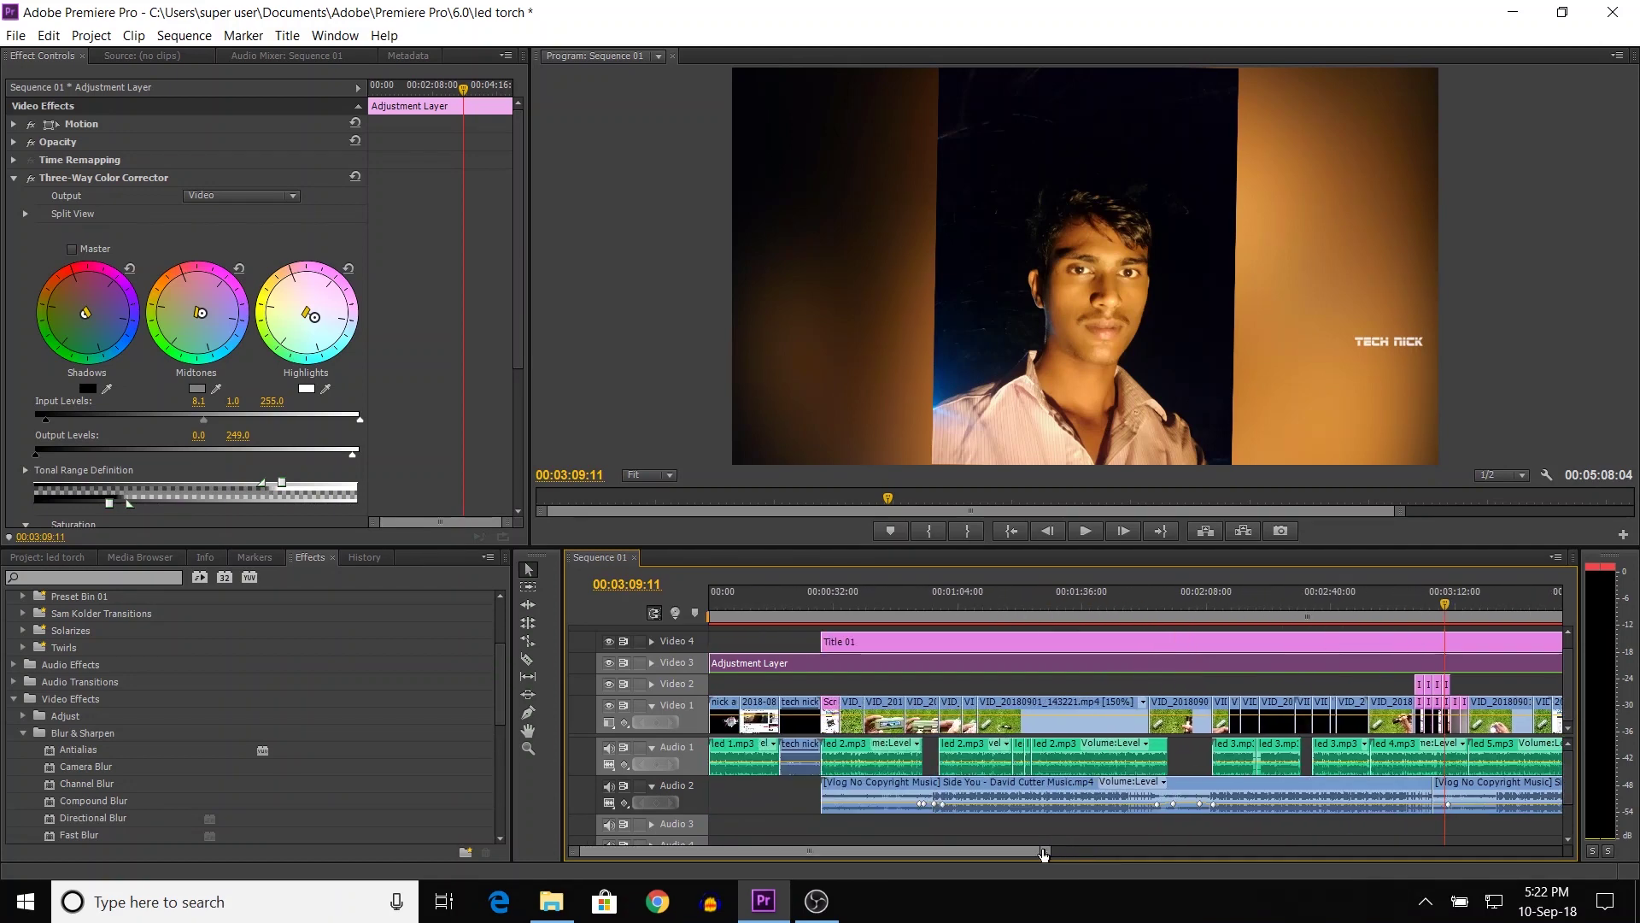
{"action": "left_click", "coordinate": [883, 613]}
{"action": "left_click", "coordinate": [890, 612]}
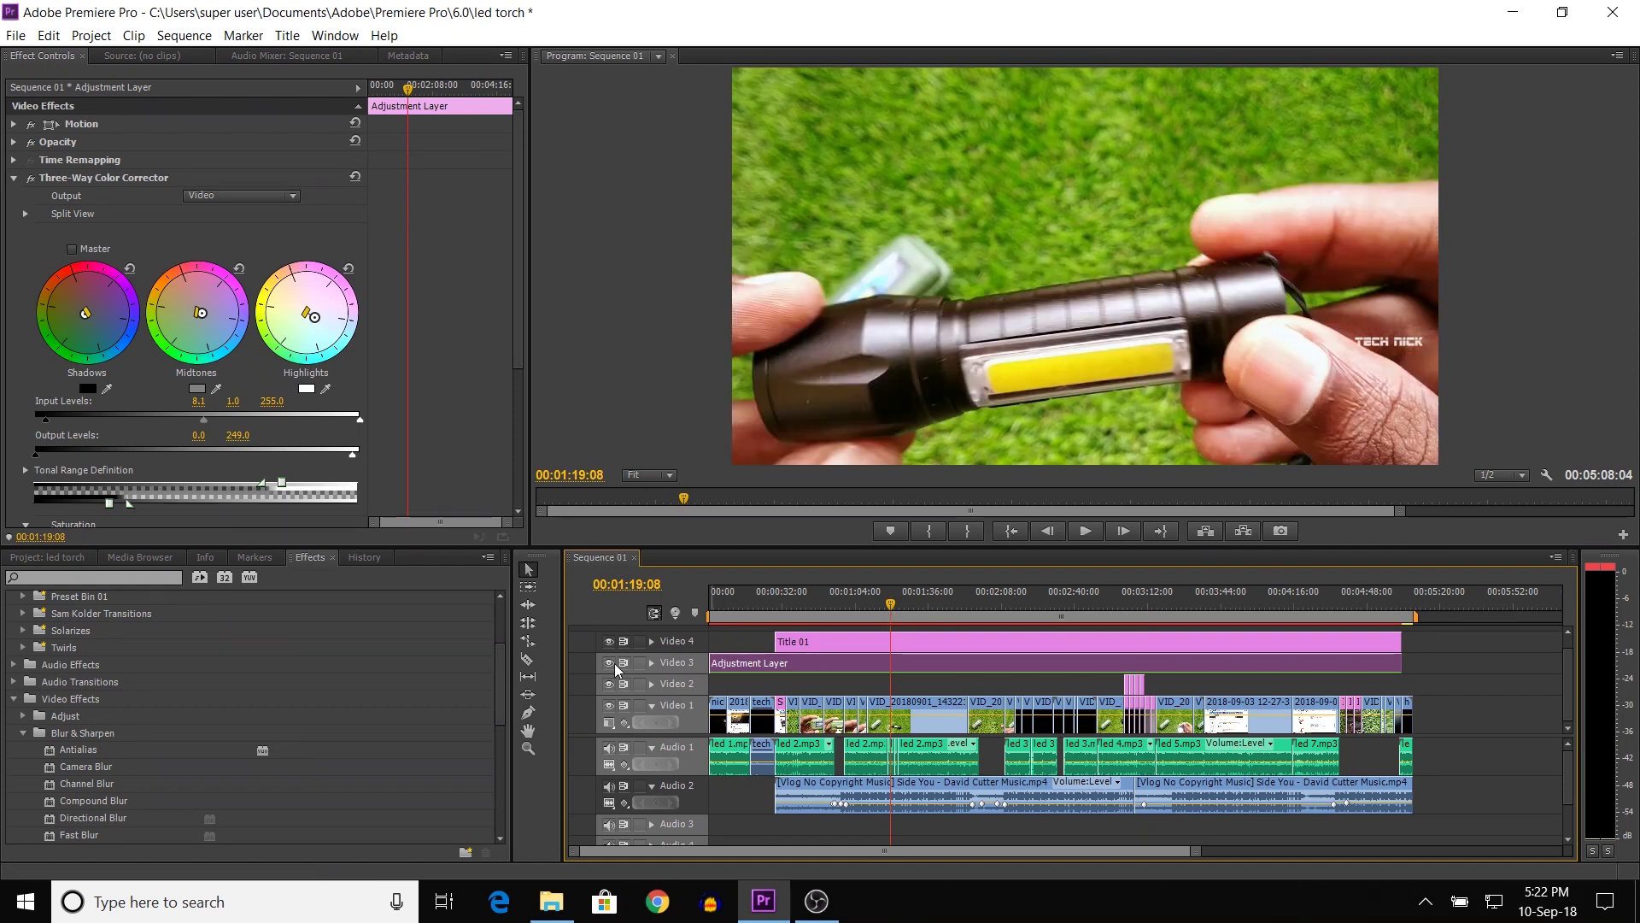
Toggle Video 3 off and on to compare the grade, leaving it on, then select Title 01.
{"action": "left_click", "coordinate": [612, 663]}
{"action": "left_click", "coordinate": [609, 663]}
{"action": "left_click", "coordinate": [609, 662]}
{"action": "left_click", "coordinate": [610, 664]}
{"action": "left_click", "coordinate": [610, 664]}
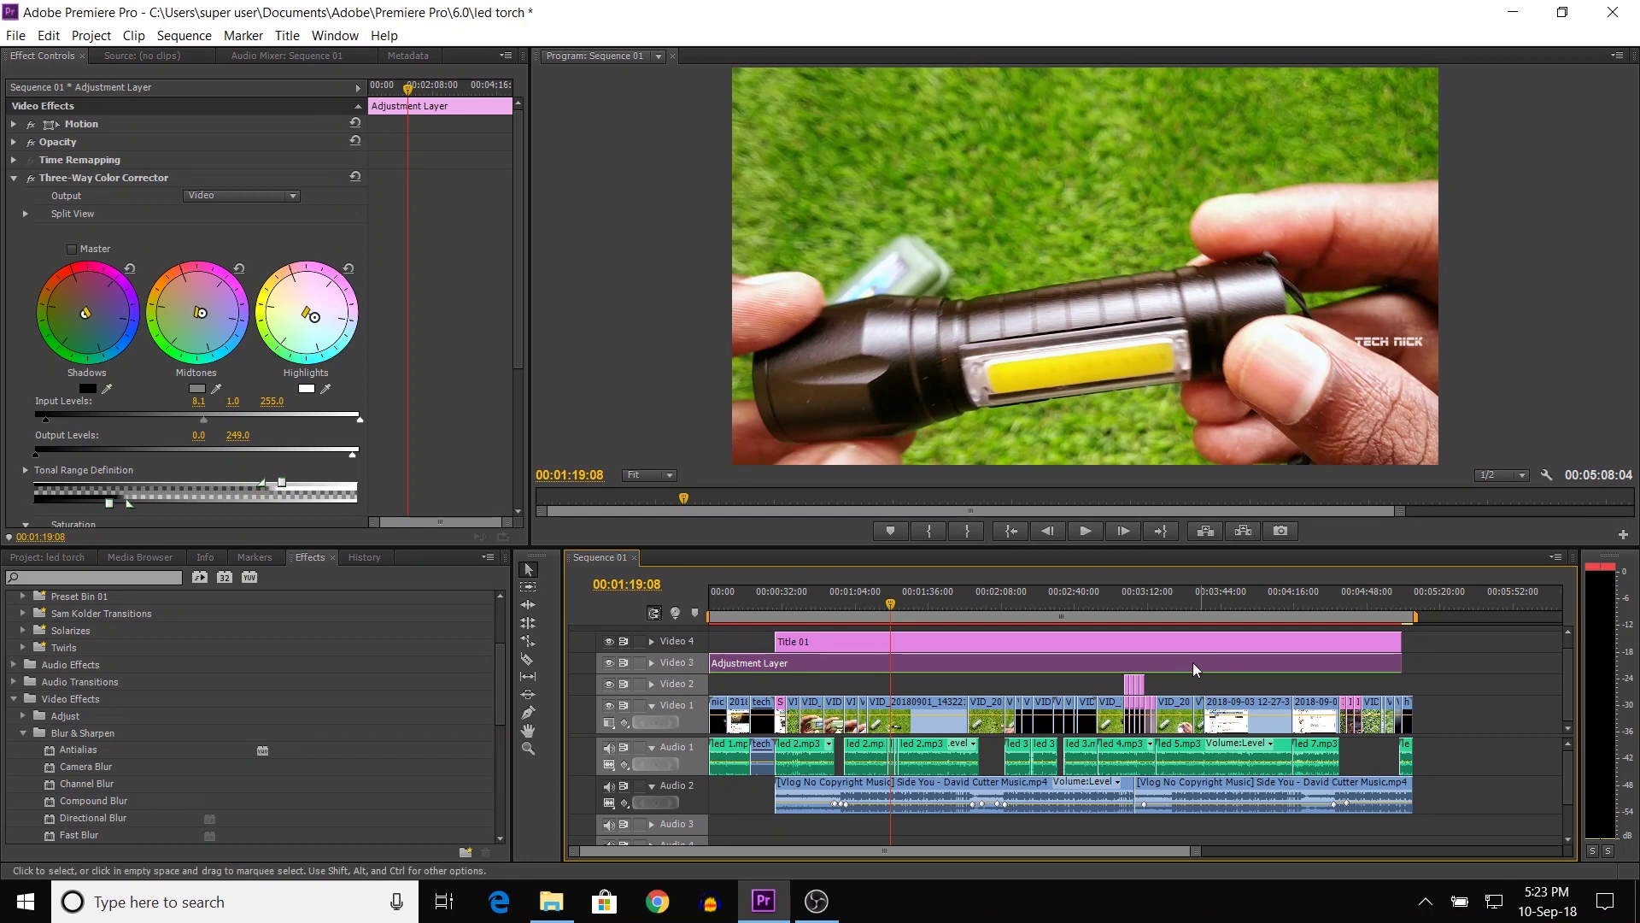
{"action": "left_click", "coordinate": [951, 642]}
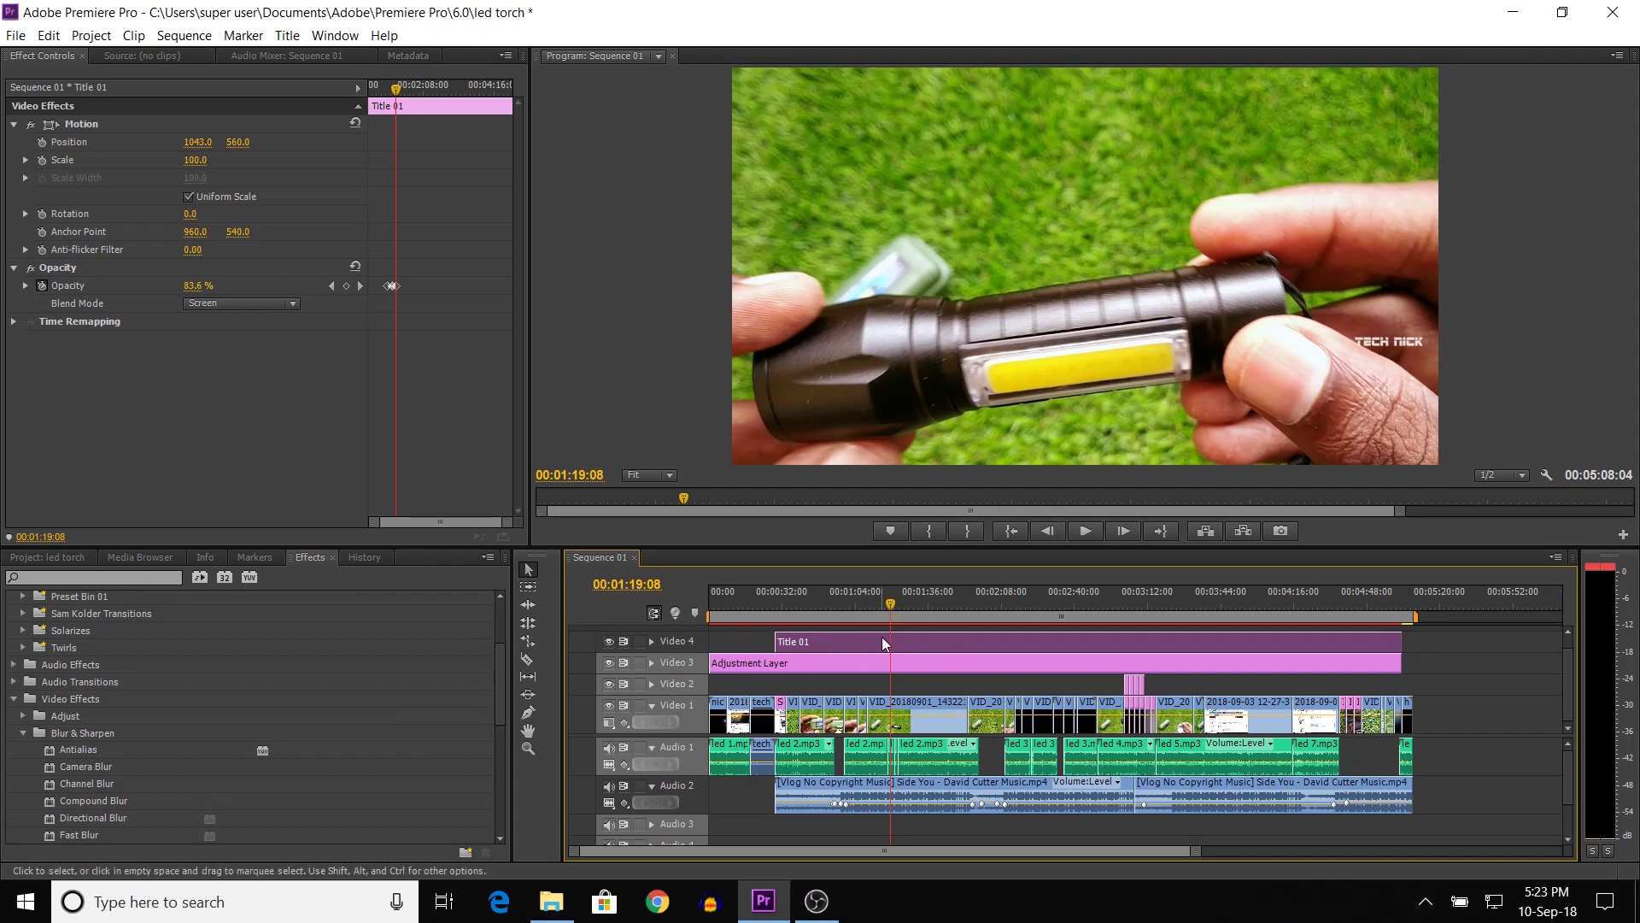
{"action": "double_click", "coordinate": [935, 646]}
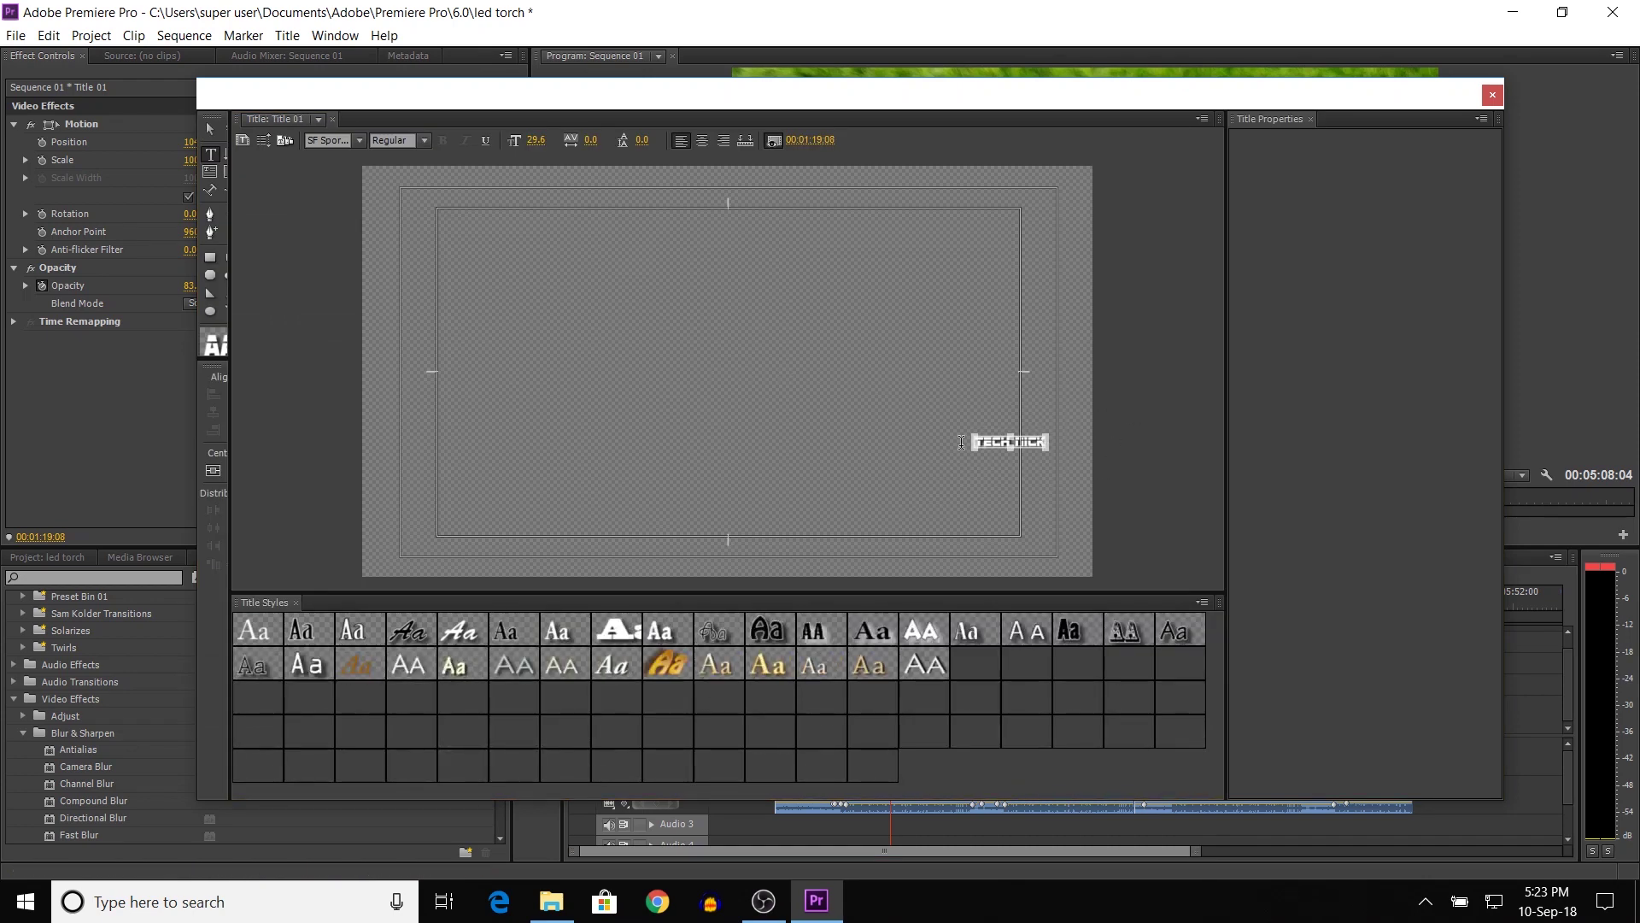
{"action": "left_click", "coordinate": [1493, 96]}
{"action": "left_click", "coordinate": [847, 644]}
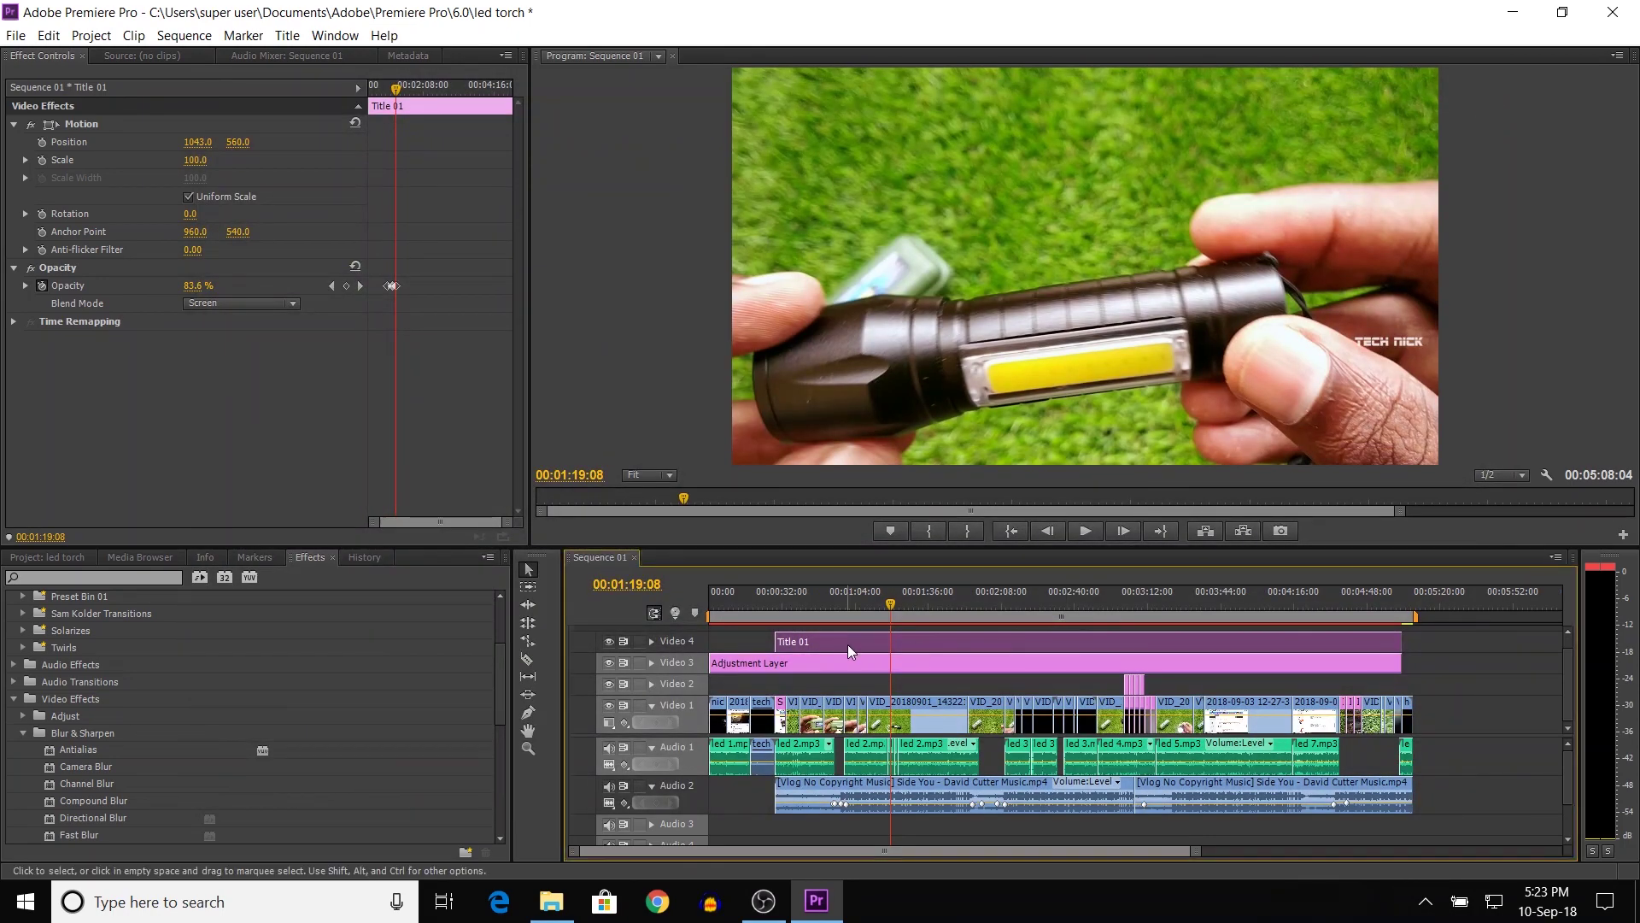
{"action": "key", "text": "minus"}
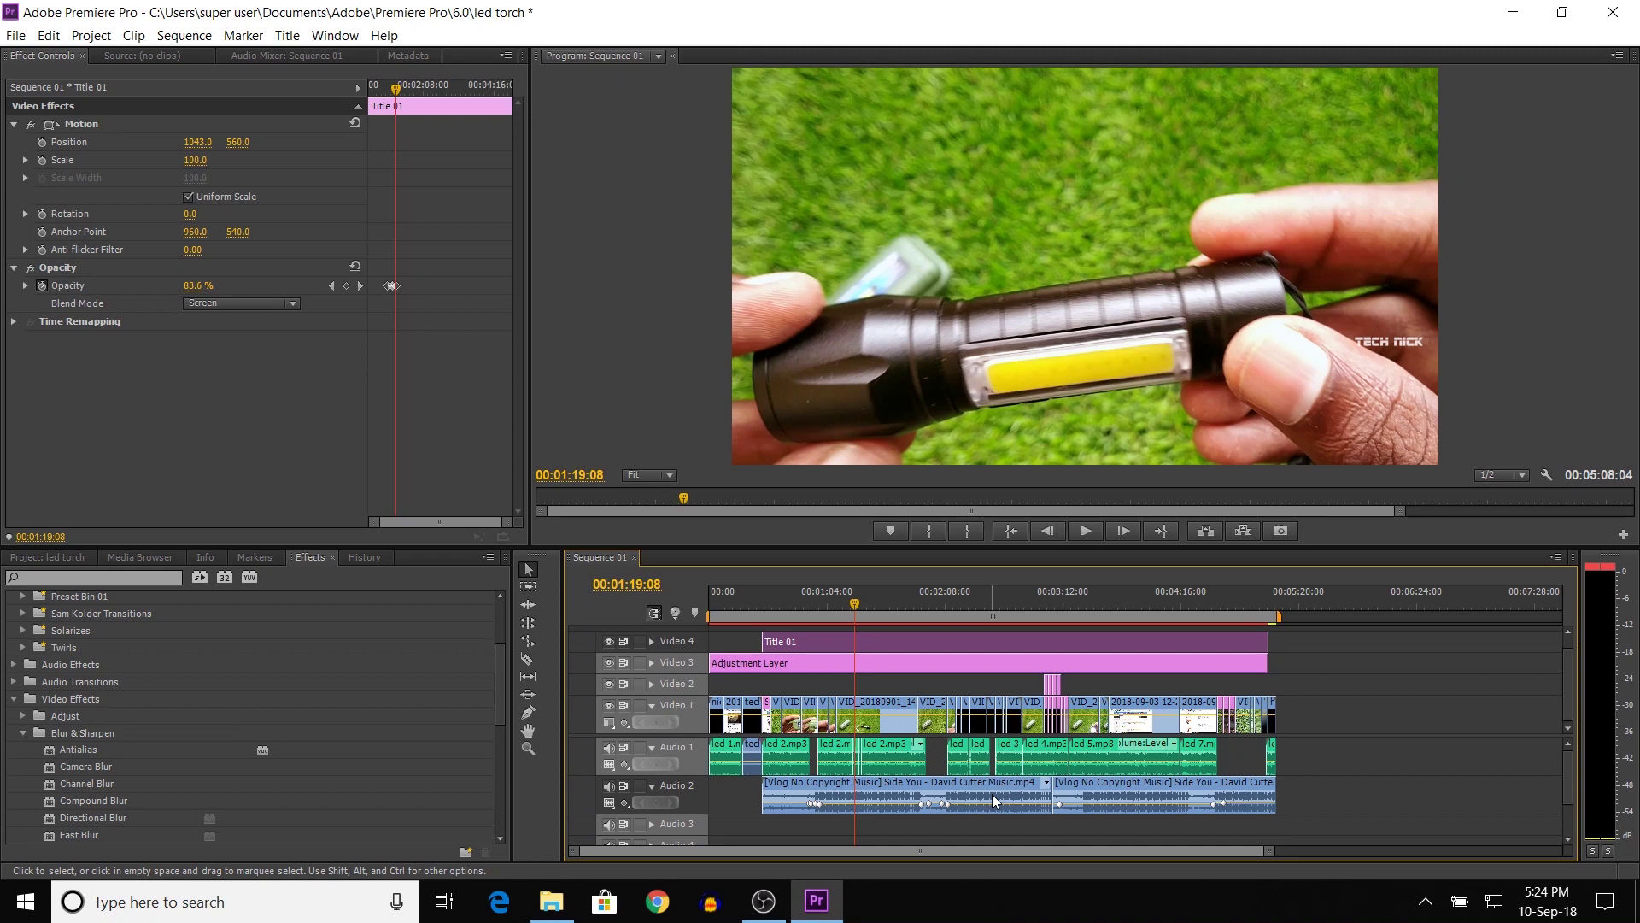
{"action": "left_click_drag", "start_coordinate": [1270, 851], "coordinate": [1300, 851]}
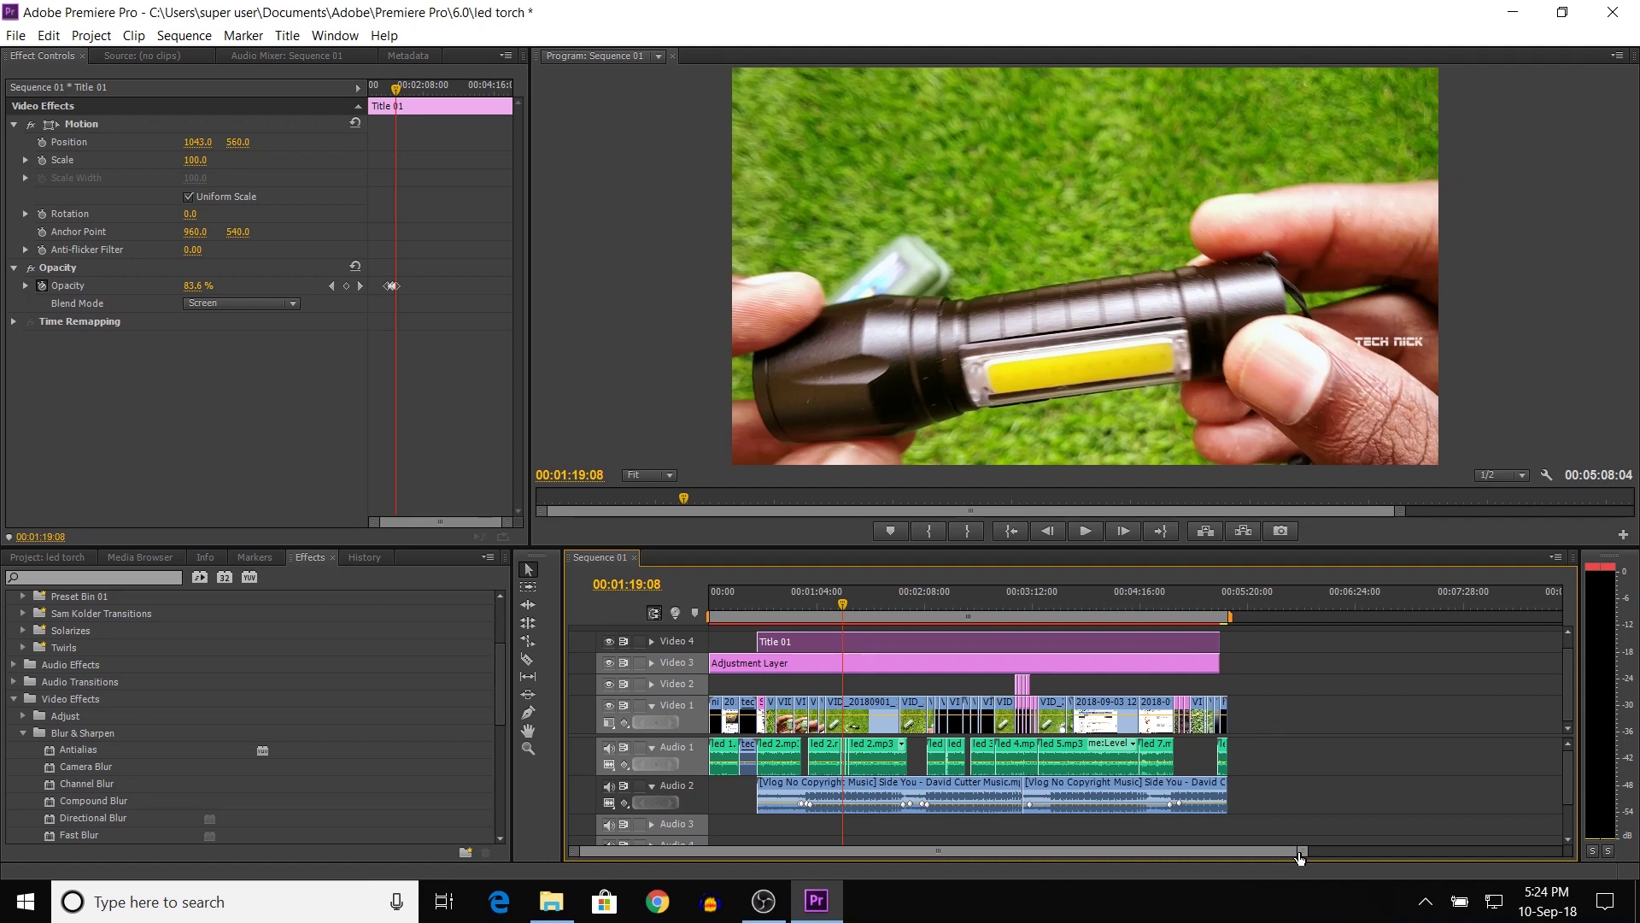
{"action": "left_click_drag", "start_coordinate": [1299, 852], "coordinate": [1166, 854]}
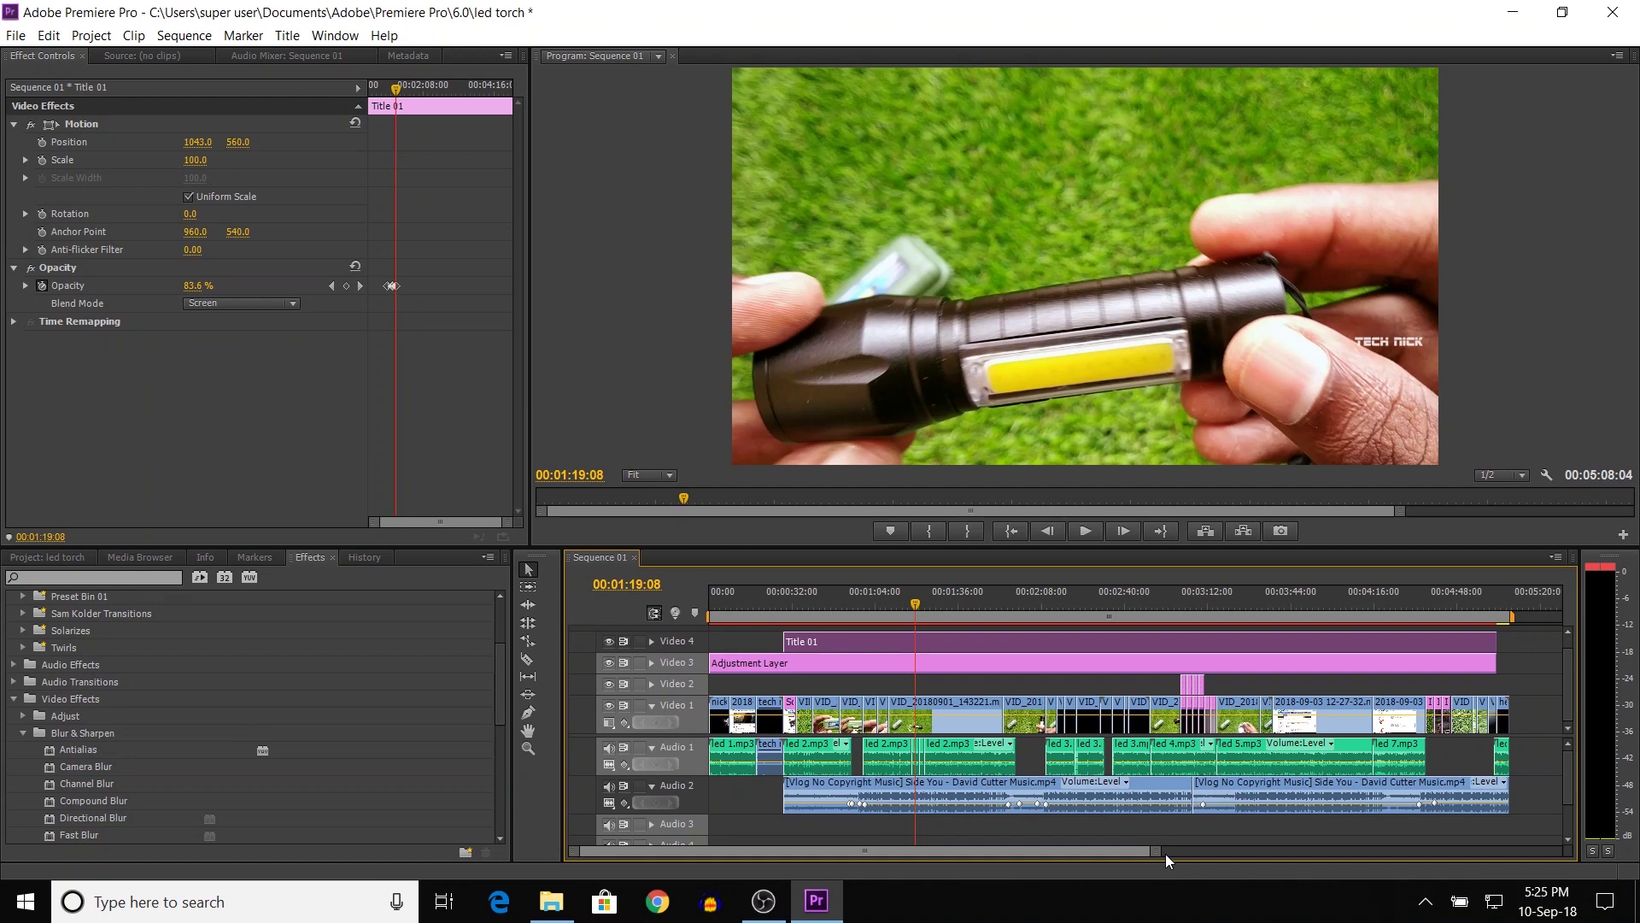
{"action": "left_click_drag", "start_coordinate": [1165, 853], "coordinate": [1206, 862]}
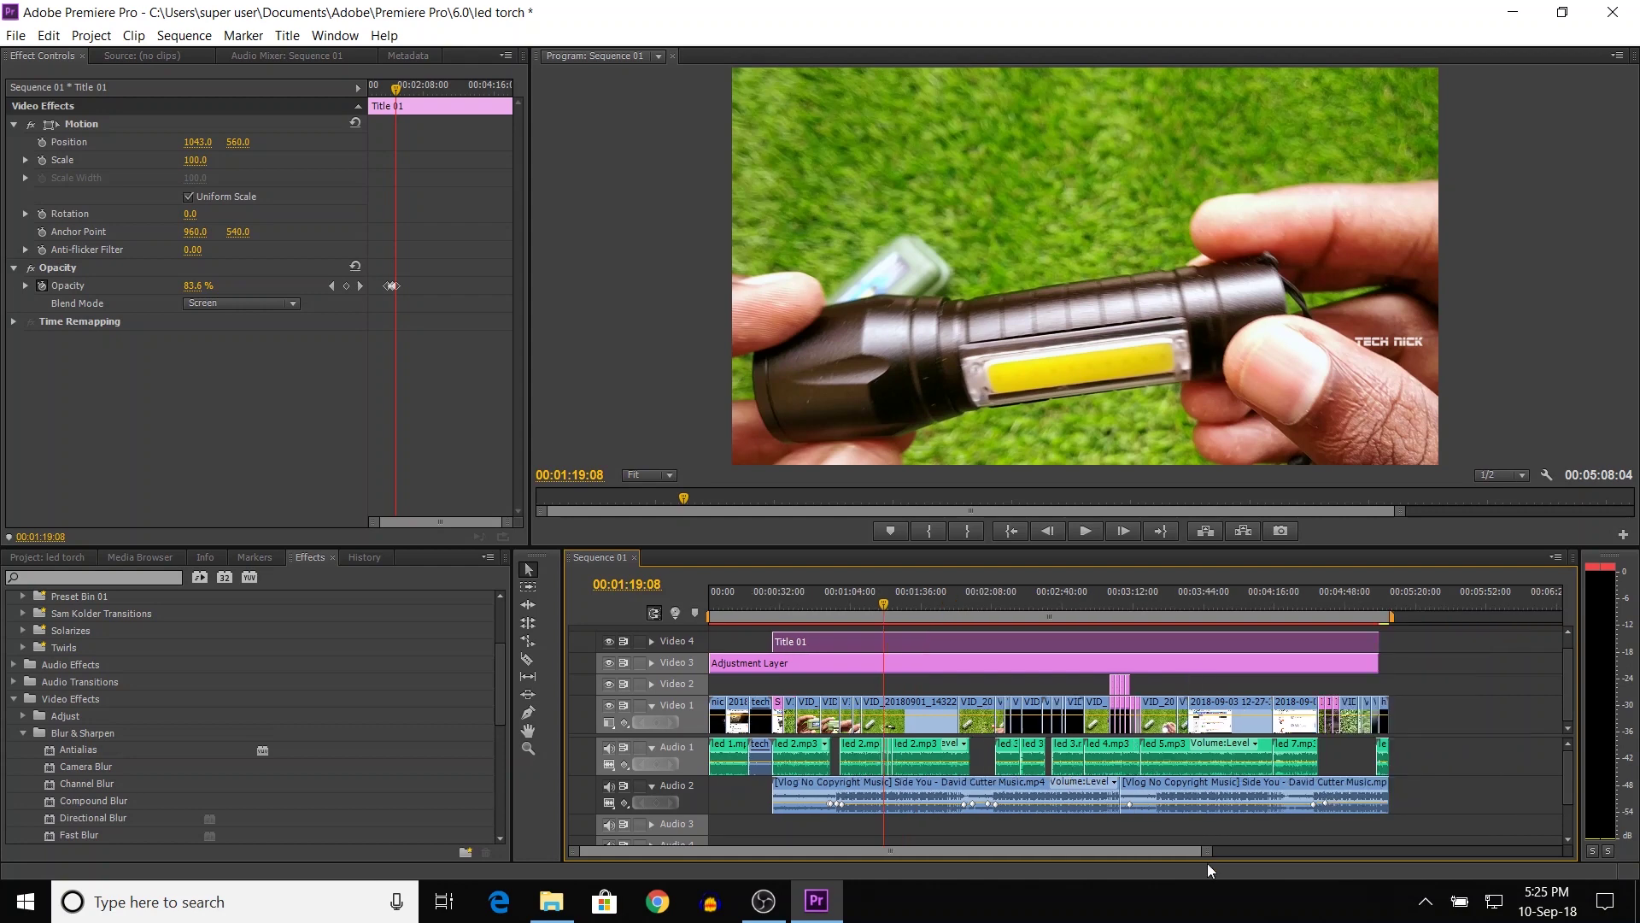